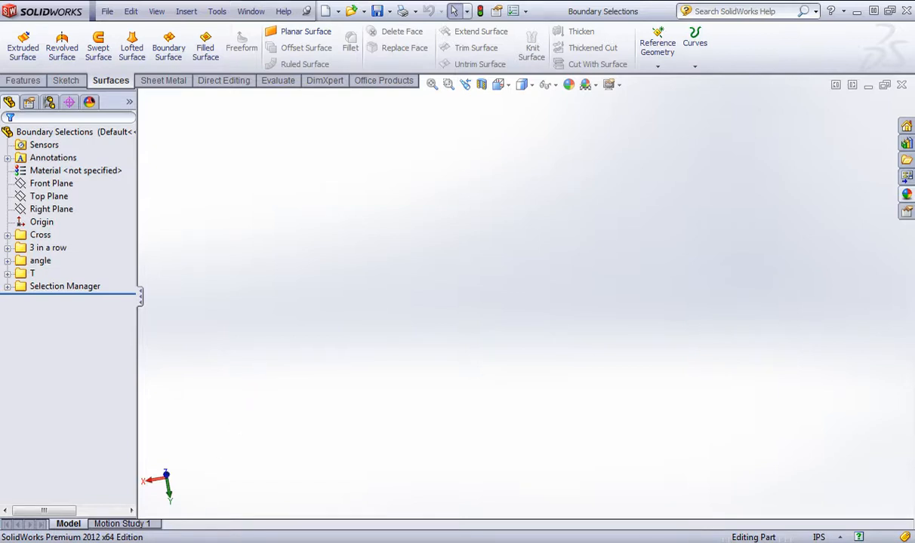
Switch to the browser and read the Wikipedia NURBS article down to the control polygon figure in Technical specifications.
click(123, 523)
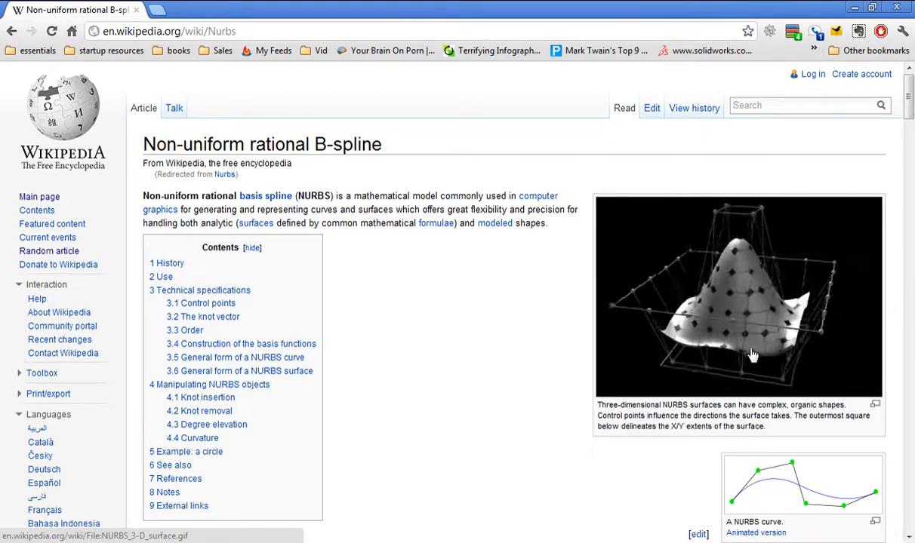
scroll(574, 310, down, 15)
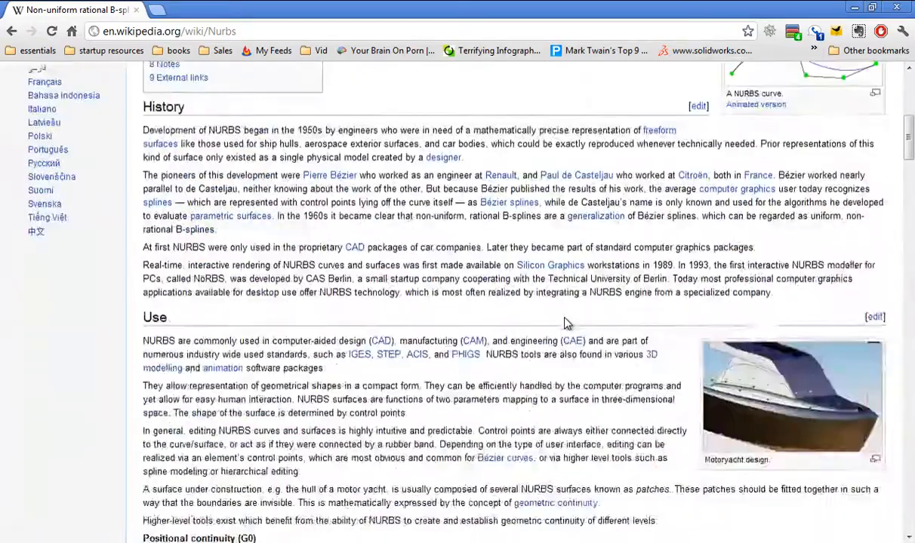
scroll(567, 323, down, 3)
scroll(535, 300, up, 4)
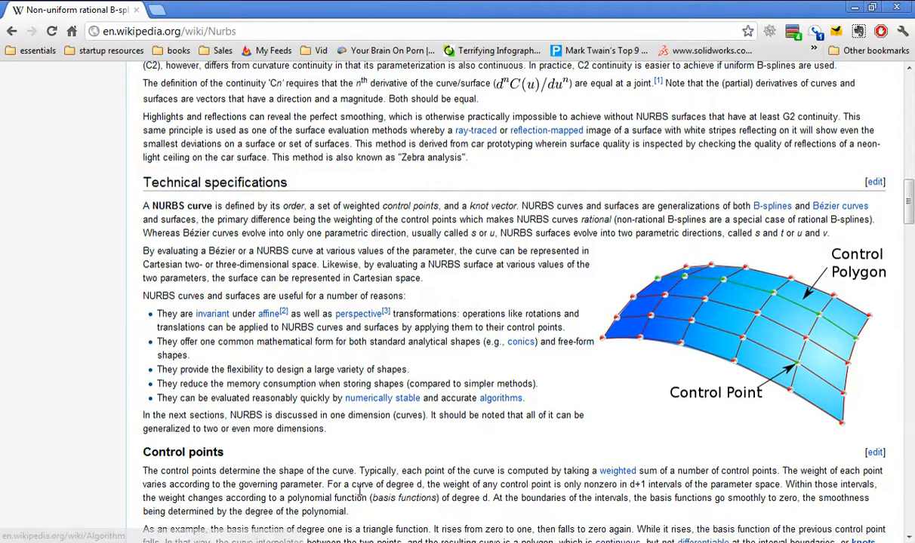
Return to SolidWorks and sketch a three-point arc of about 1.72 in radius starting at the origin, and exit the sketch.
click(385, 527)
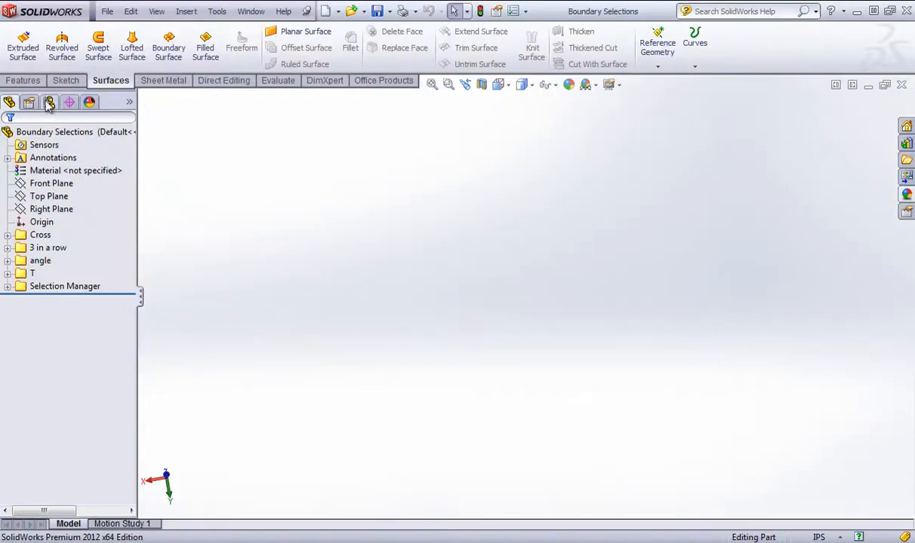
click(66, 80)
click(117, 47)
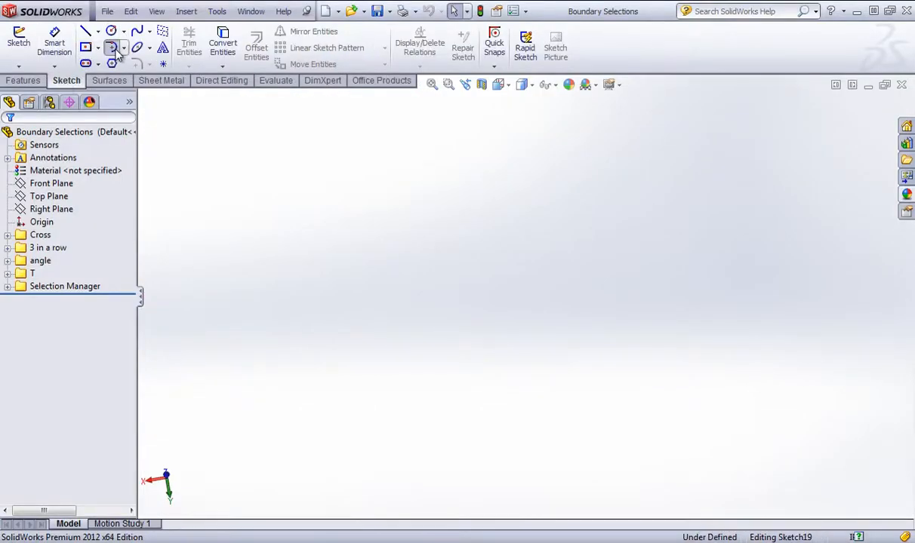
click(124, 48)
click(141, 92)
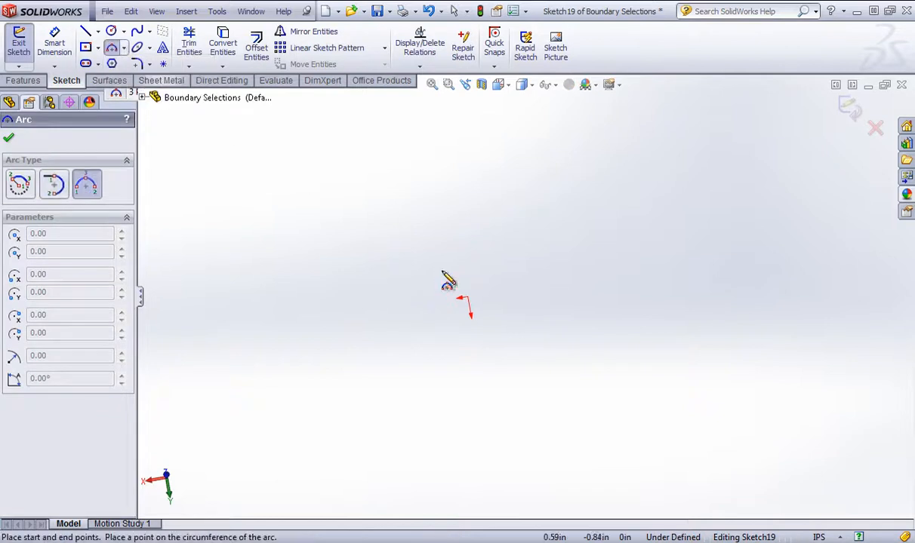
click(468, 299)
click(550, 215)
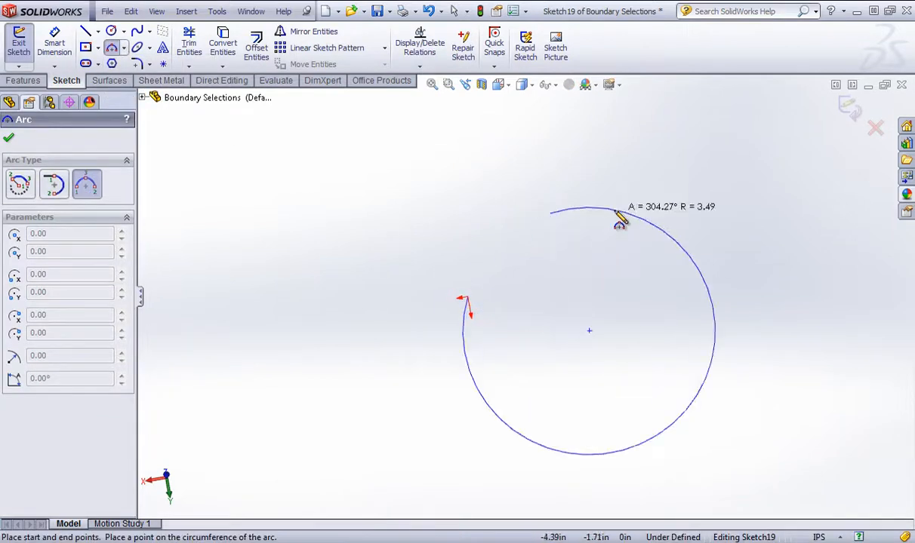
click(538, 284)
click(845, 104)
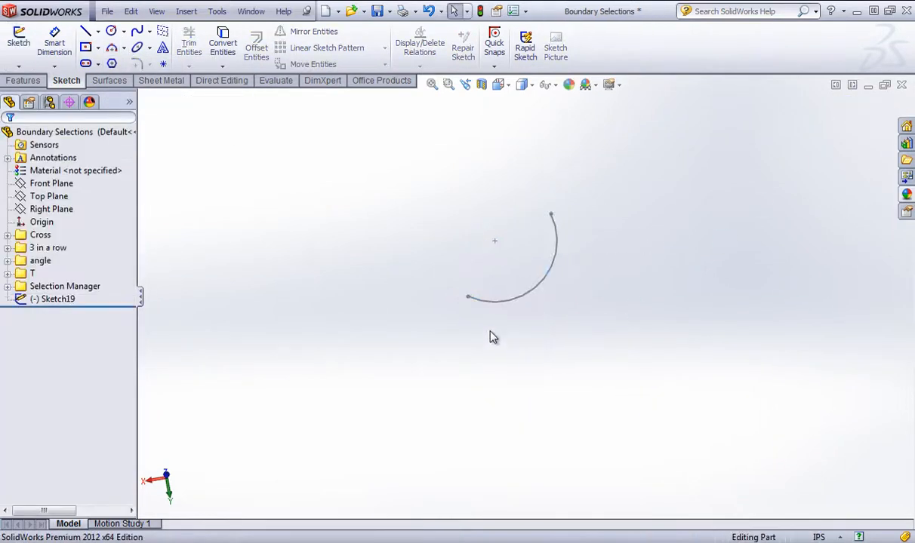
Extrude the sketched arc into a surface.
middle_drag(491, 332, 512, 320)
click(110, 80)
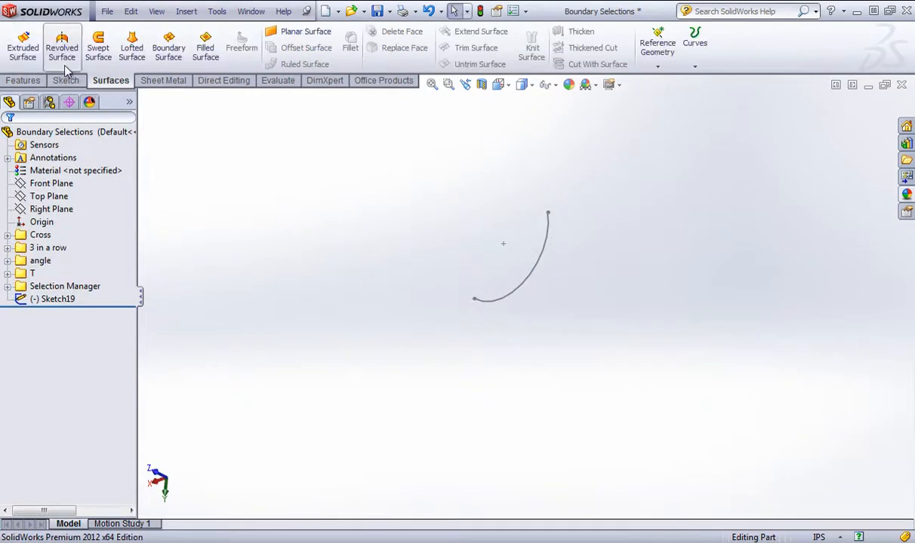
click(23, 47)
click(545, 241)
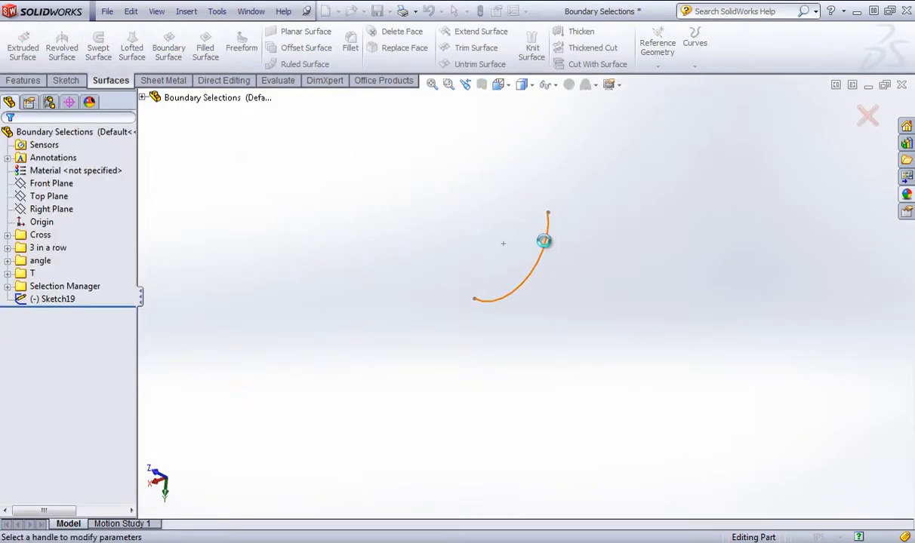
drag(505, 258, 386, 240)
right_click(590, 233)
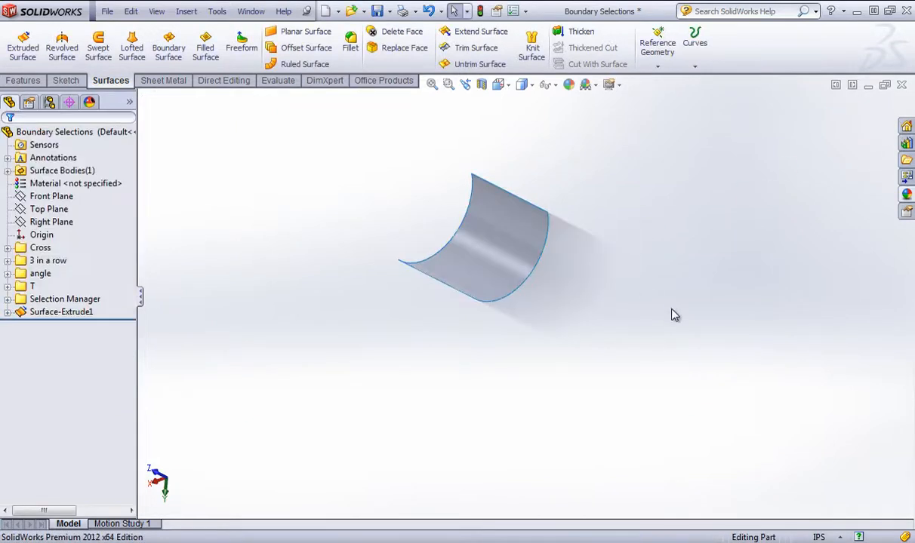
Examine the edges and four-sided shape of the extruded surface from several angles.
middle_drag(638, 296, 423, 245)
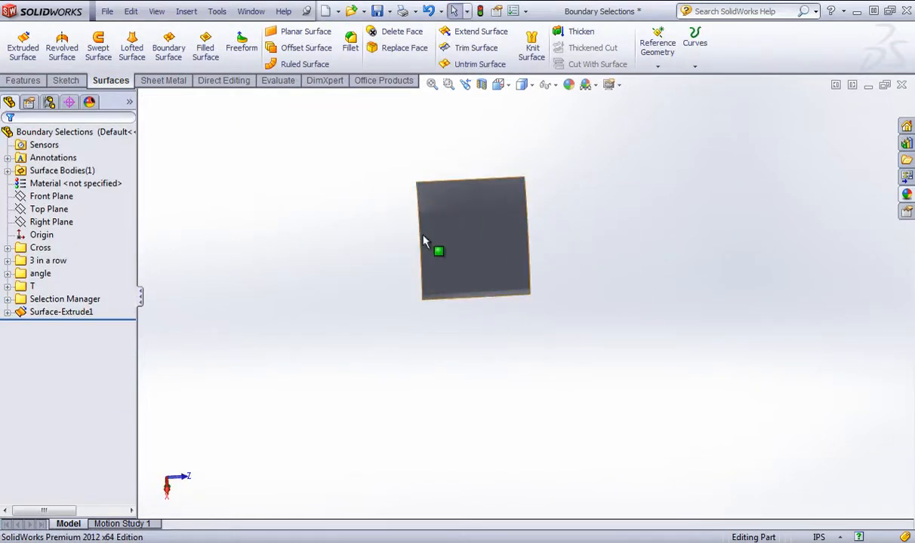
click(418, 240)
middle_drag(416, 279, 491, 251)
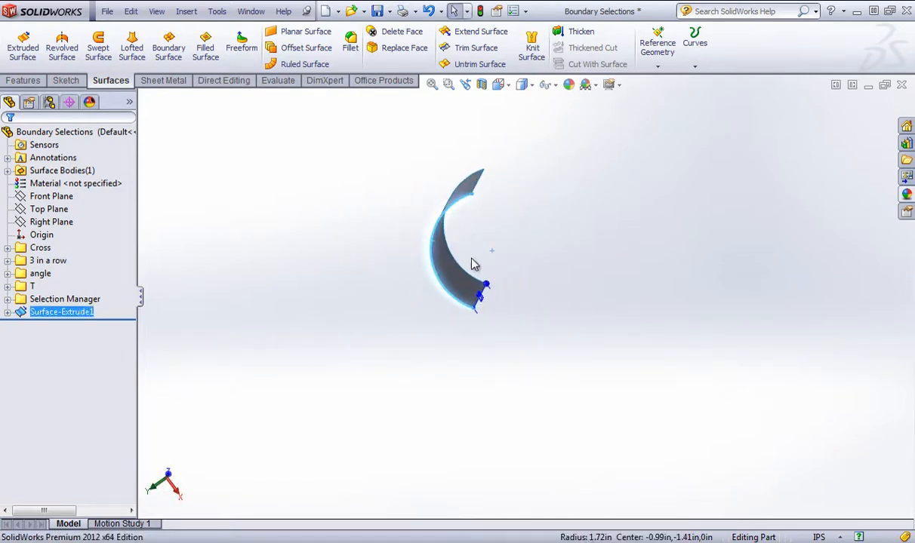
middle_drag(473, 263, 470, 329)
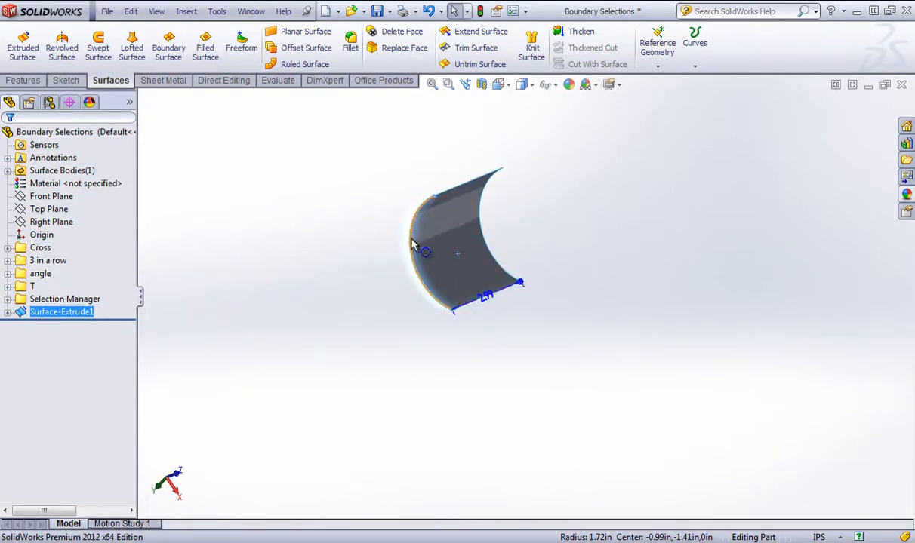
click(417, 277)
middle_drag(450, 348, 568, 334)
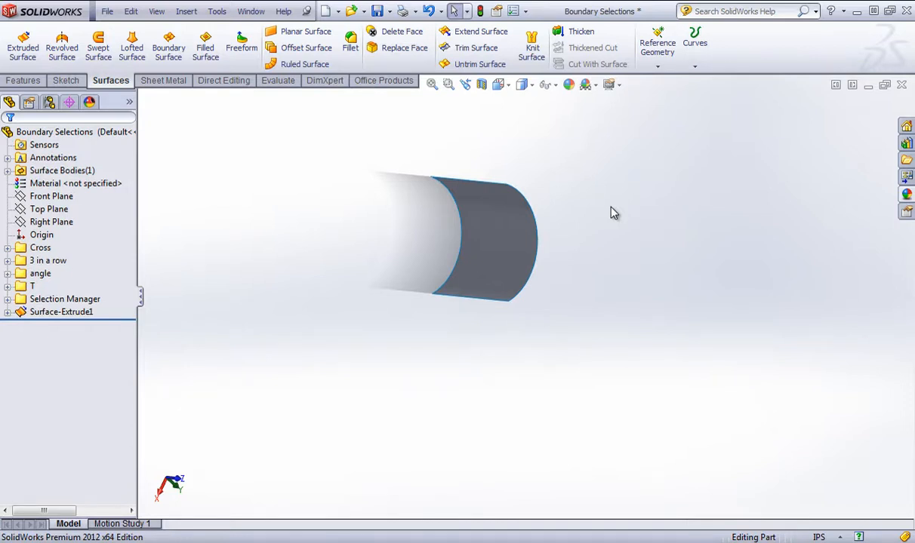
Delete the extruded surface feature, keeping its arc sketch.
right_click(59, 311)
click(99, 376)
click(802, 302)
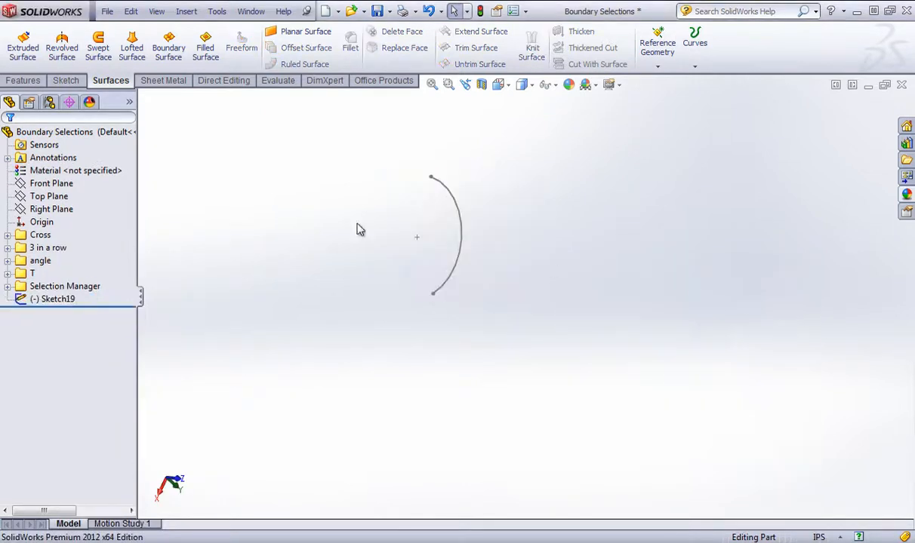
Create a reference plane offset 9.159 in from the Front Plane.
click(49, 183)
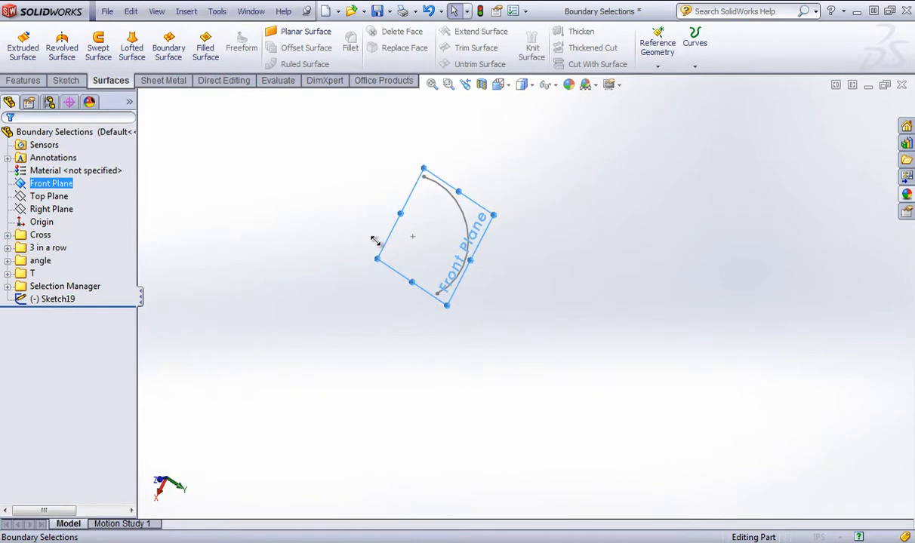
mouse_move(370, 240)
ctrl+mouse_down()
mouse_move(359, 247)
mouse_move(368, 260)
mouse_move(377, 251)
ctrl+mouse_up()
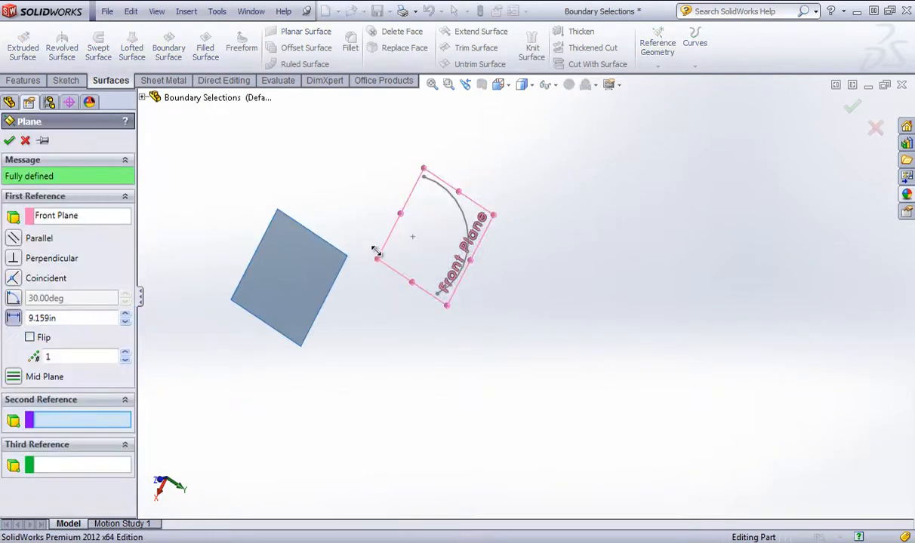
middle_drag(377, 251, 345, 263)
scroll(345, 262, up, 3)
click(9, 141)
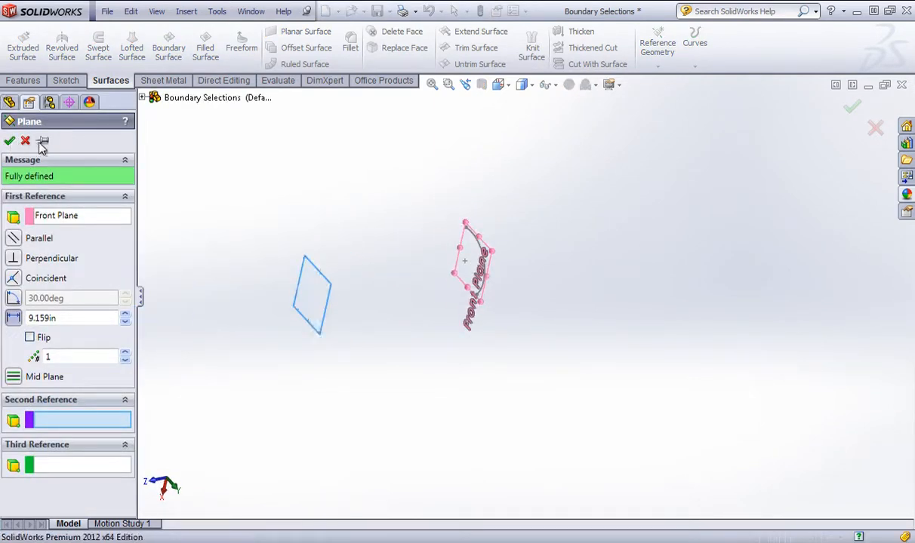
Sketch an S-shaped spline about 7.35 in long on the new offset plane and exit the sketch.
click(66, 80)
click(19, 42)
mouse_move(324, 256)
middle_down()
mouse_move(332, 228)
mouse_move(435, 210)
middle_up()
click(429, 205)
click(429, 259)
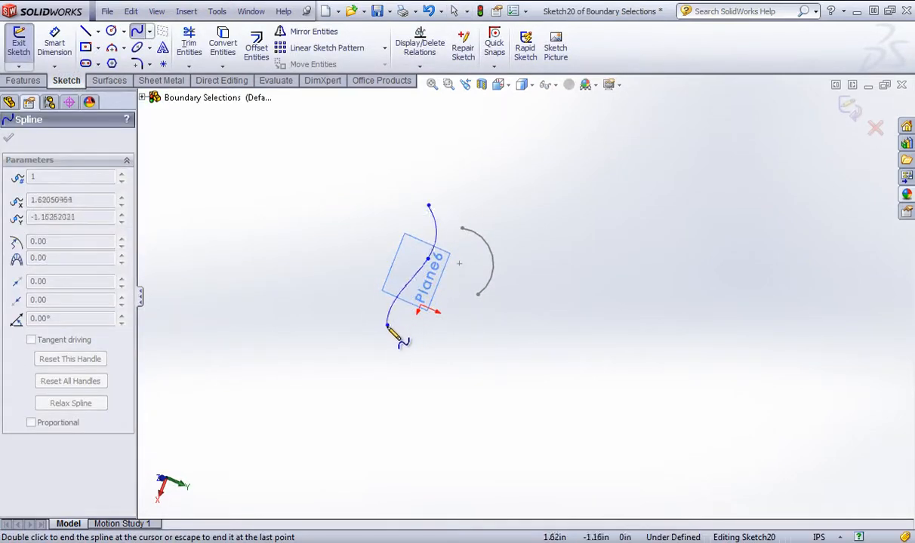
click(387, 325)
right_click(393, 335)
click(436, 225)
middle_drag(628, 229, 582, 237)
click(848, 107)
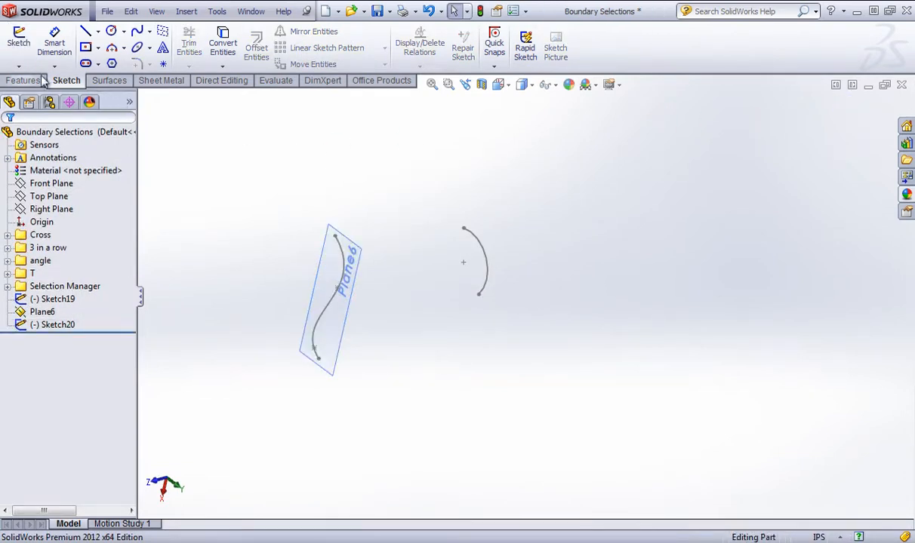
Create a boundary surface using the arc and the spline as Direction 1 curves.
click(112, 80)
click(168, 47)
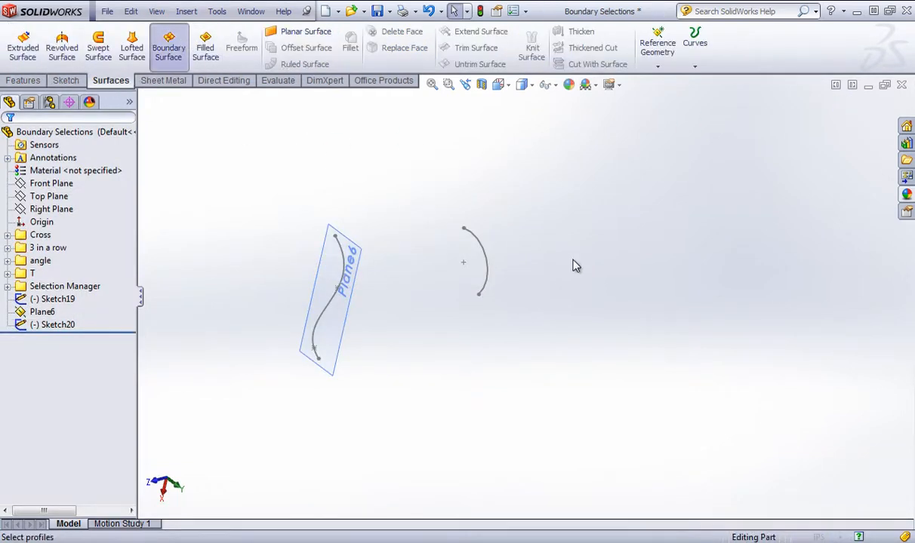
click(485, 249)
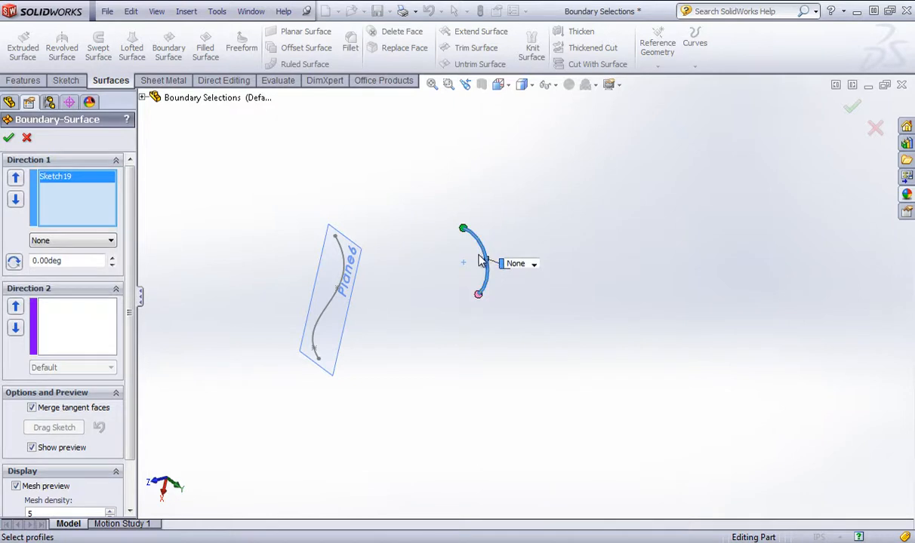
click(349, 276)
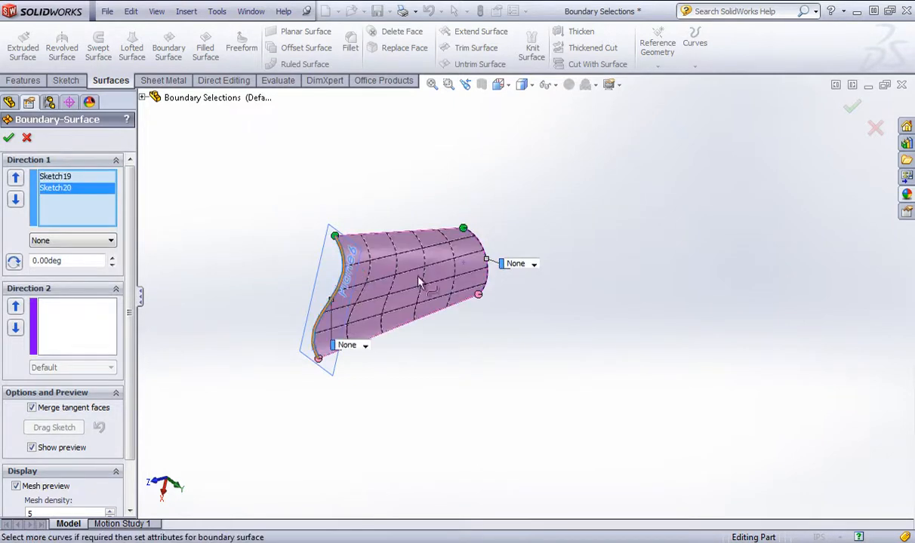
middle_drag(419, 280, 366, 281)
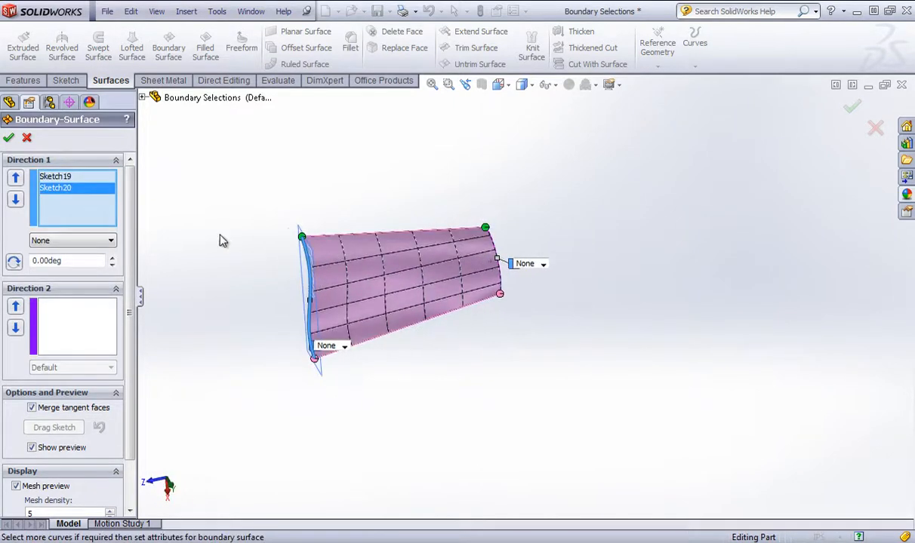
click(8, 138)
Examine the boundary surface and its arc and spline edges from several angles.
middle_drag(441, 342, 404, 265)
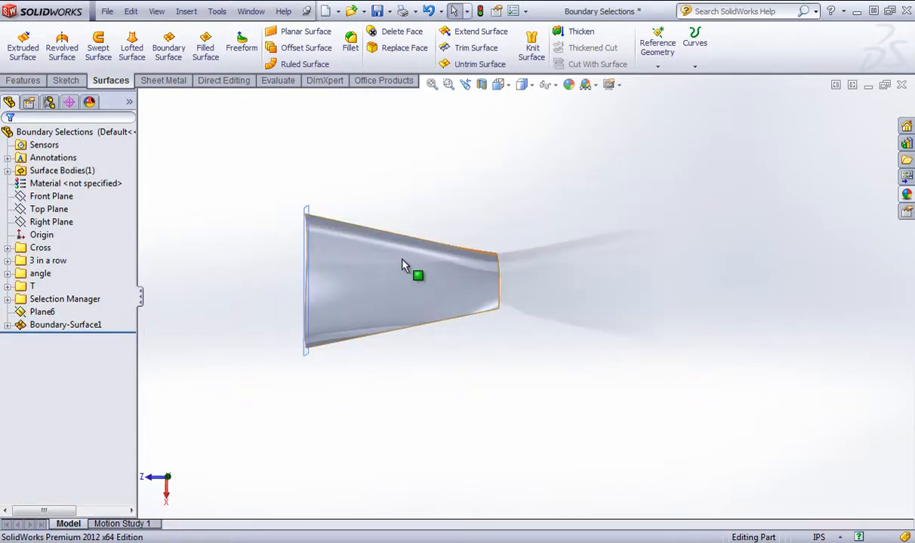
click(500, 280)
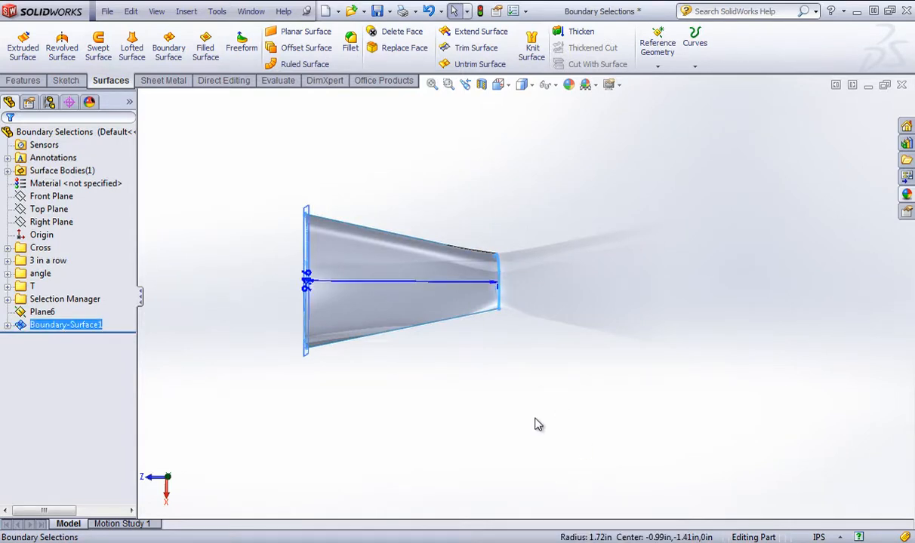
middle_drag(519, 277, 617, 343)
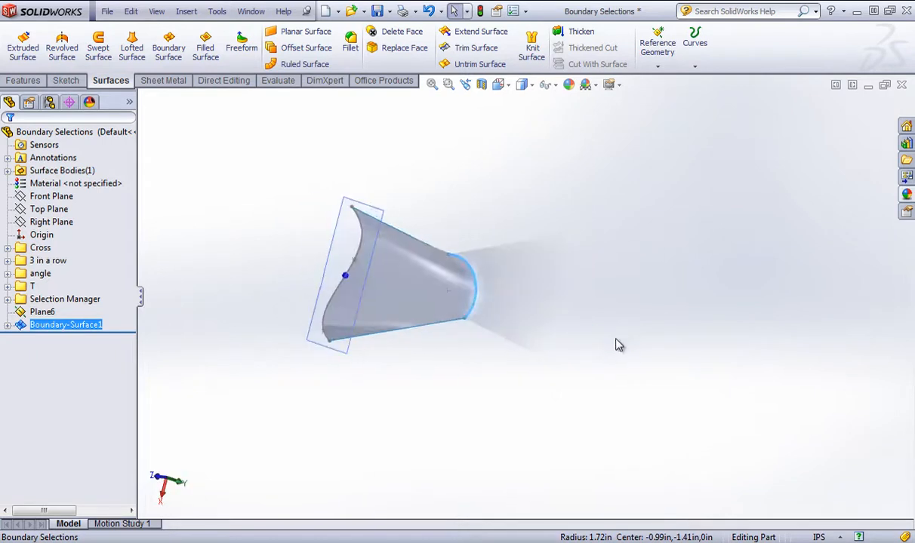
click(617, 343)
click(353, 272)
middle_drag(353, 272, 382, 368)
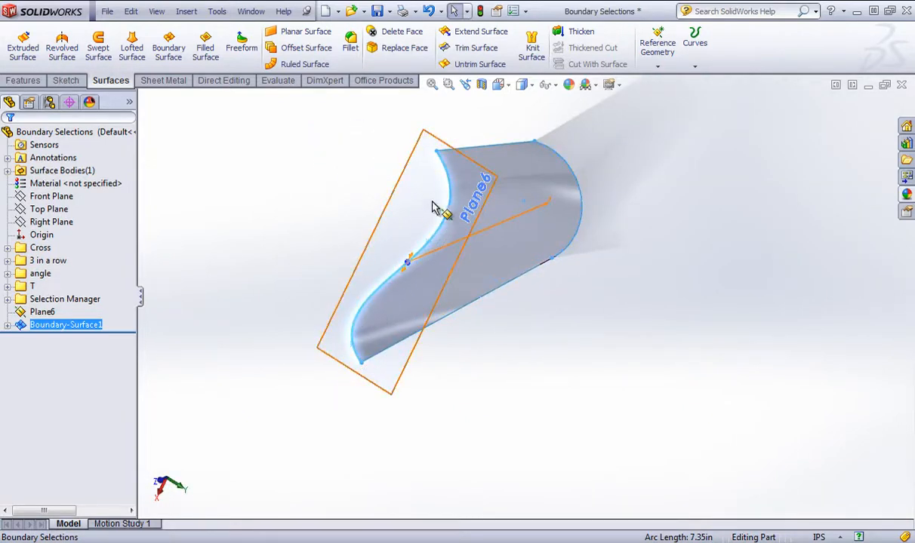
click(410, 159)
middle_drag(597, 371, 511, 340)
key(w)
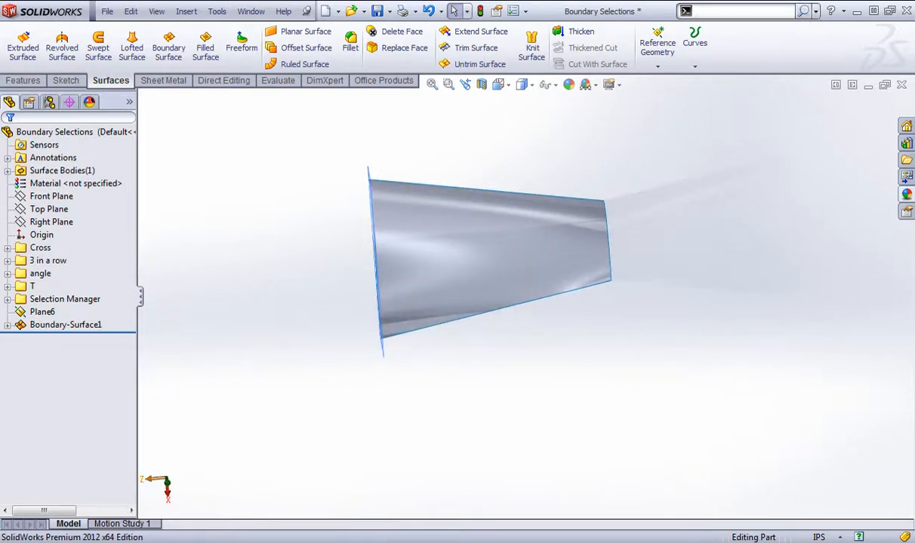
Switch to the browser to review the NURBS surface illustration at the top of the article, and return to SolidWorks.
click(128, 525)
scroll(291, 381, up, 20)
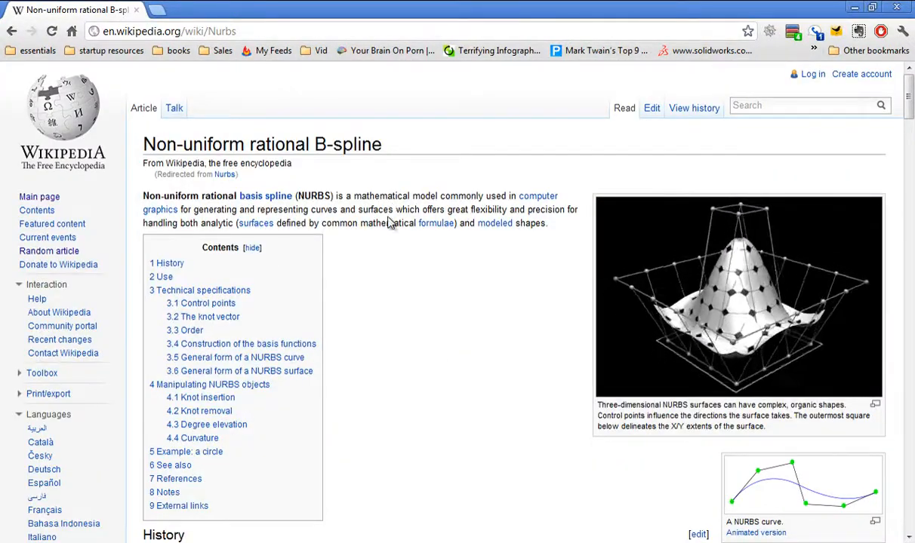
click(423, 540)
click(414, 525)
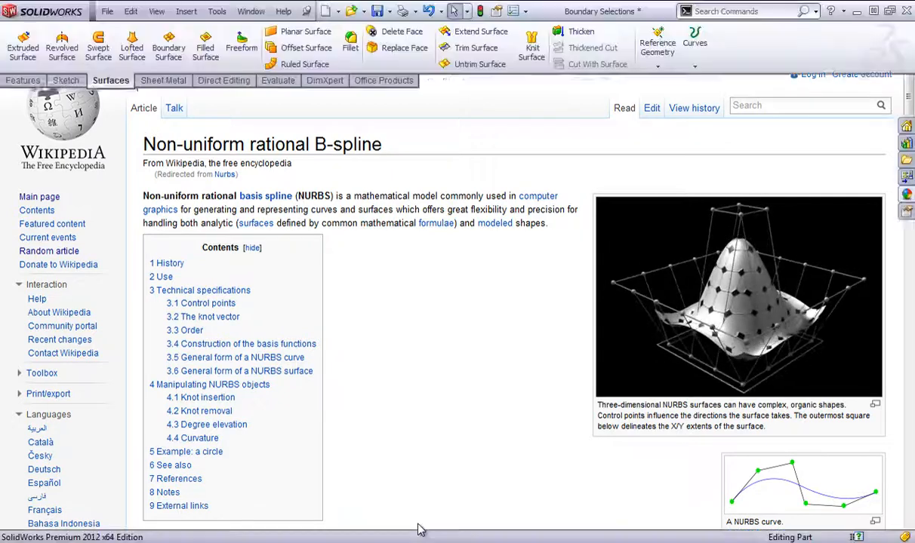
Create face curves on the boundary surface as a mesh with 5 curves in each direction, constrained to the model.
middle_drag(314, 256, 342, 183)
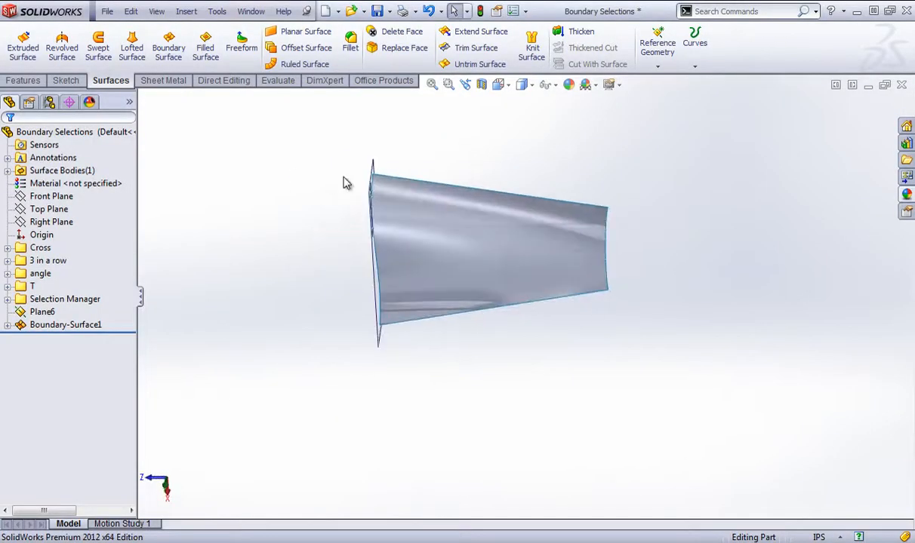
click(217, 11)
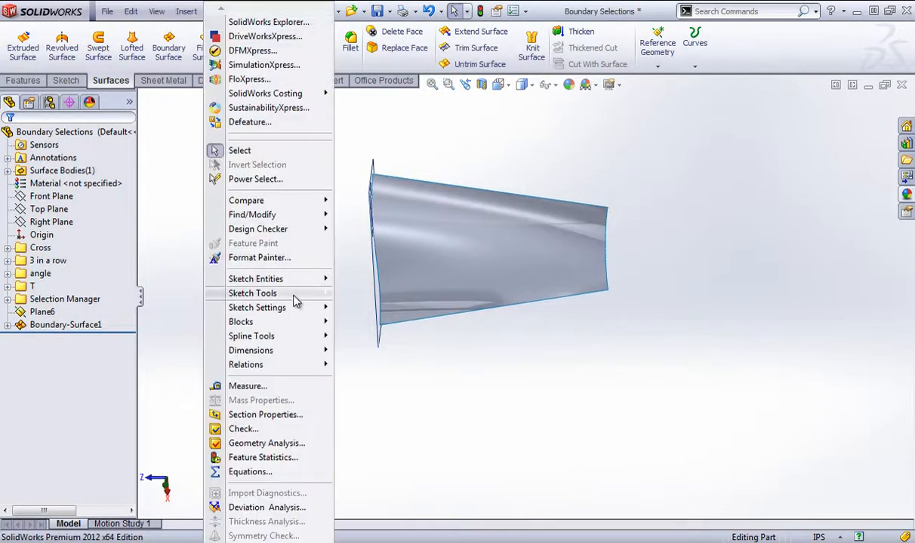
mouse_move(283, 294)
click(389, 106)
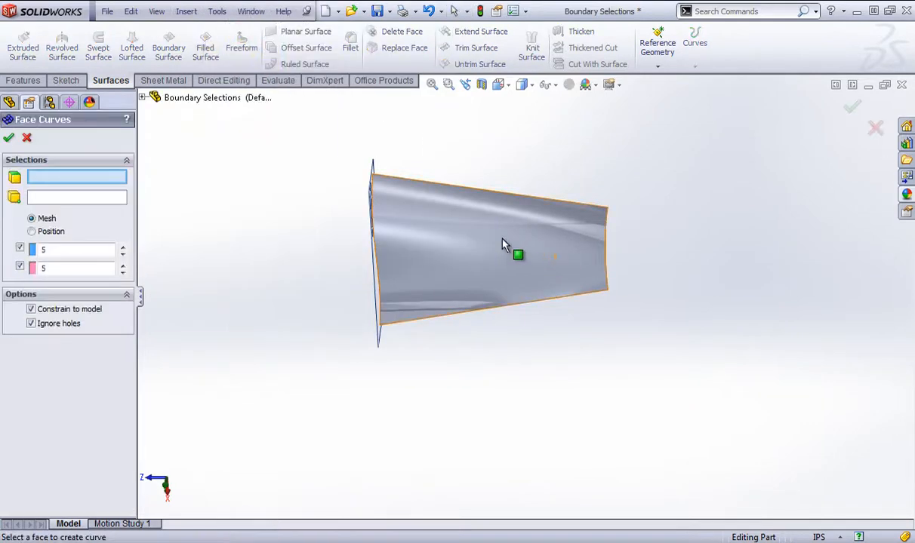
click(419, 322)
middle_drag(419, 322, 381, 305)
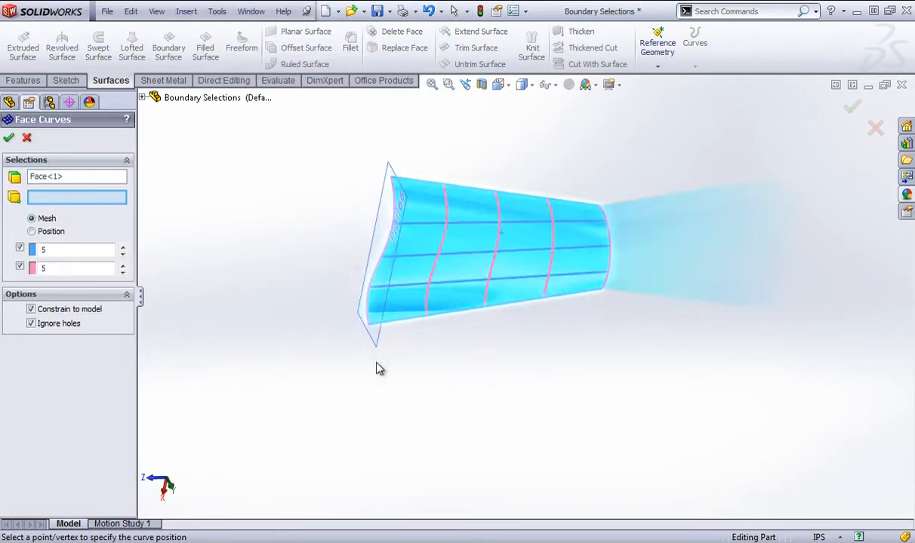
middle_drag(378, 367, 330, 293)
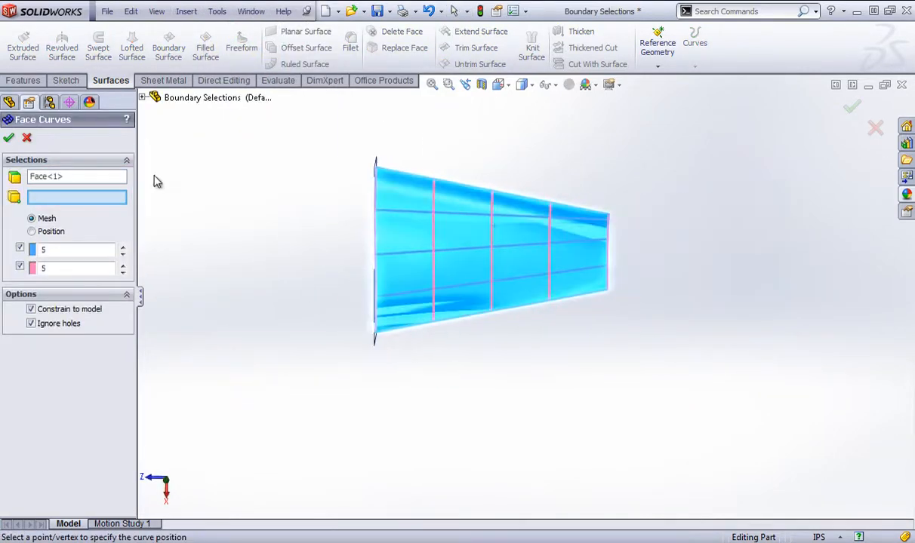
click(8, 138)
middle_drag(322, 309, 548, 375)
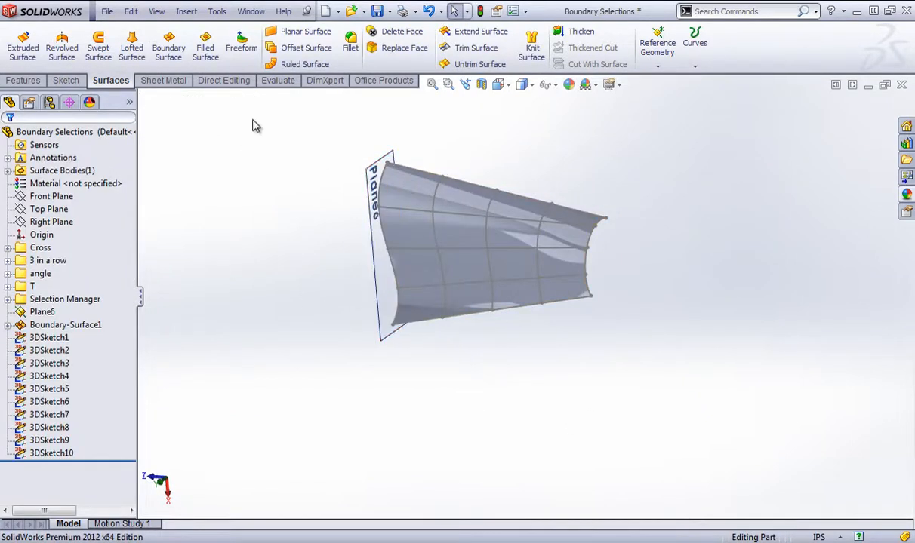
Hide Plane6 at the spline end of the surface and examine the face curve mesh.
right_click(377, 213)
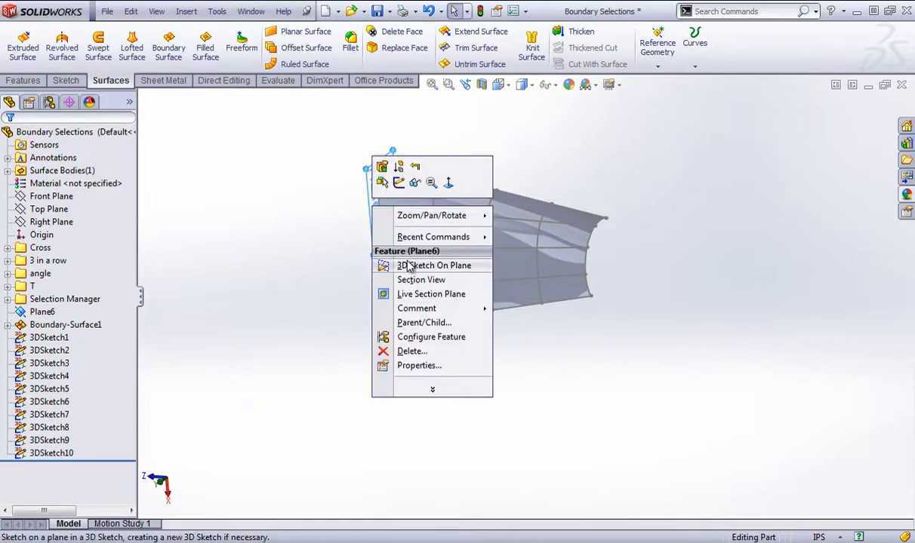
click(414, 183)
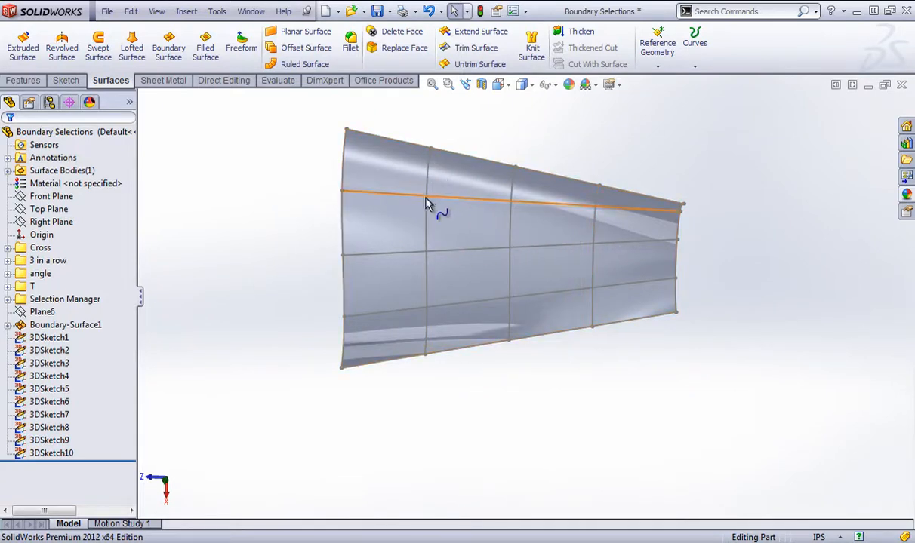
mouse_move(582, 253)
middle_down()
mouse_move(562, 270)
mouse_move(498, 286)
mouse_move(594, 255)
mouse_move(581, 261)
middle_up()
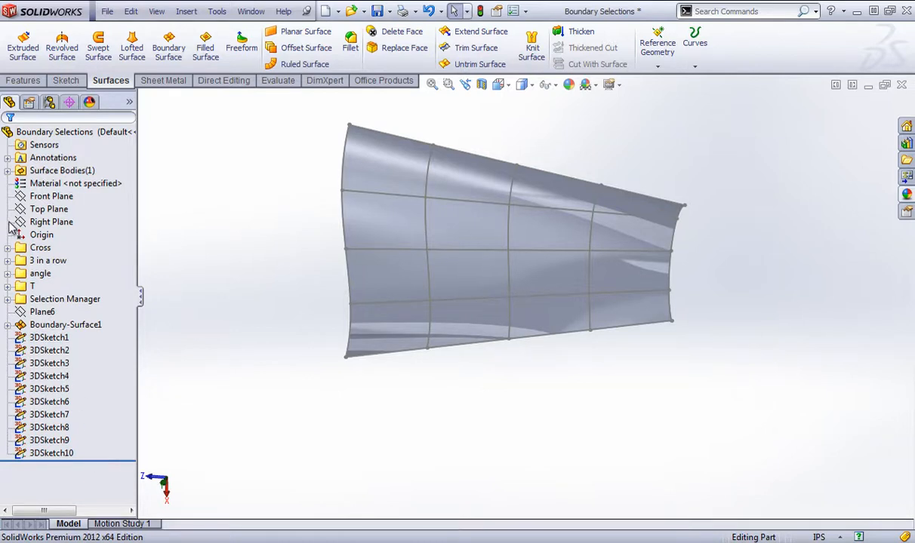
Delete the boundary surface together with all ten face curve 3D sketches.
drag(85, 459, 11, 326)
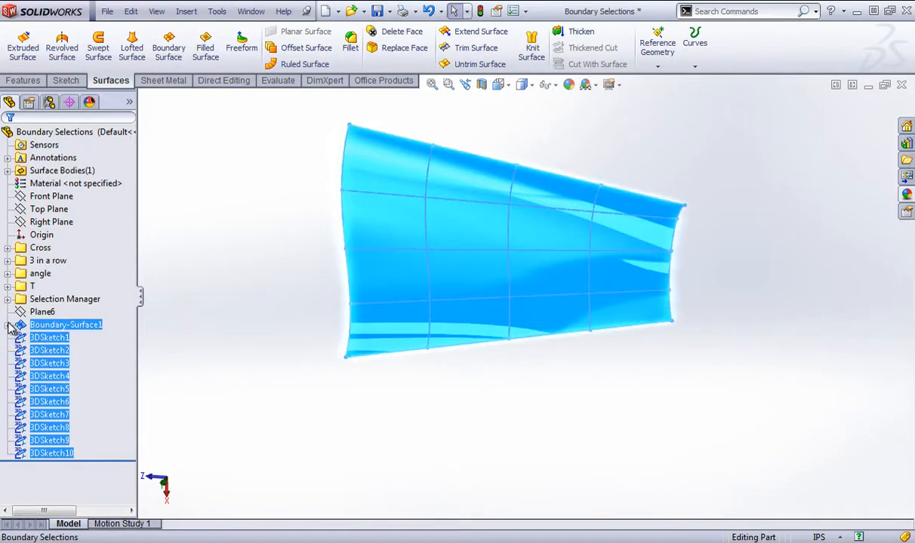
right_click(45, 337)
click(83, 355)
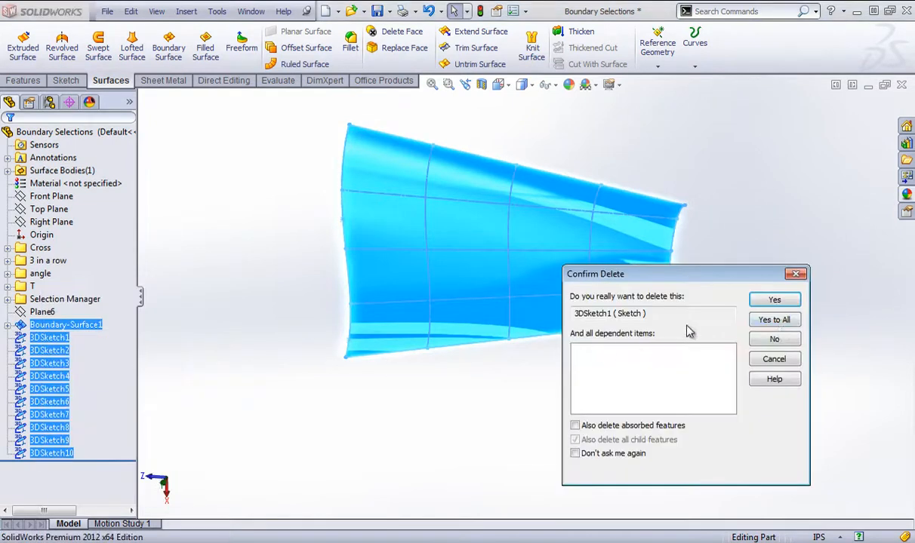
click(775, 301)
Delete the arc sketch, the offset plane and the spline sketch that is on it.
click(76, 326)
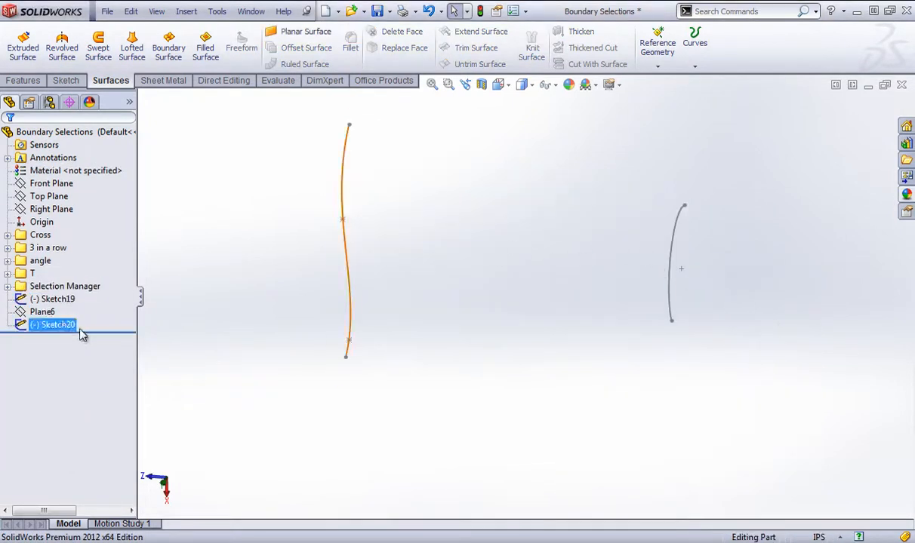
shift+click(37, 300)
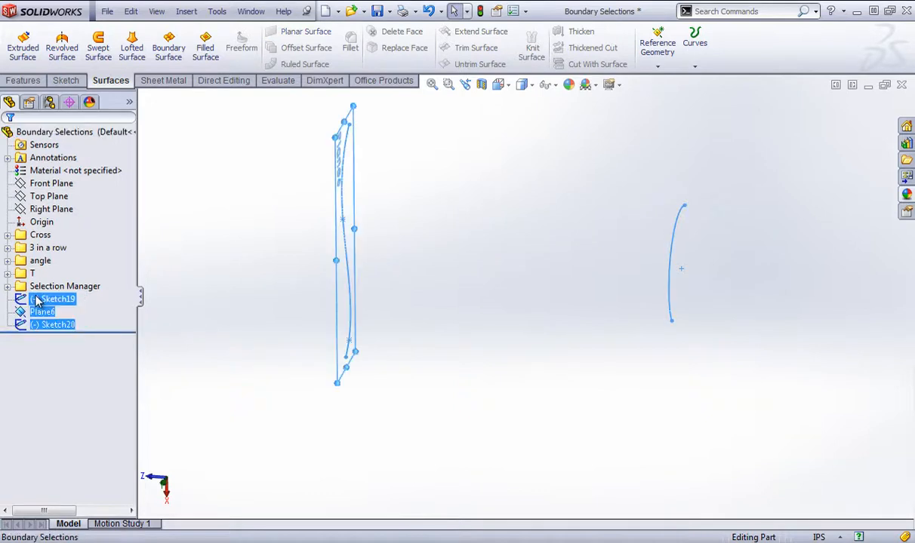
right_click(37, 300)
click(64, 330)
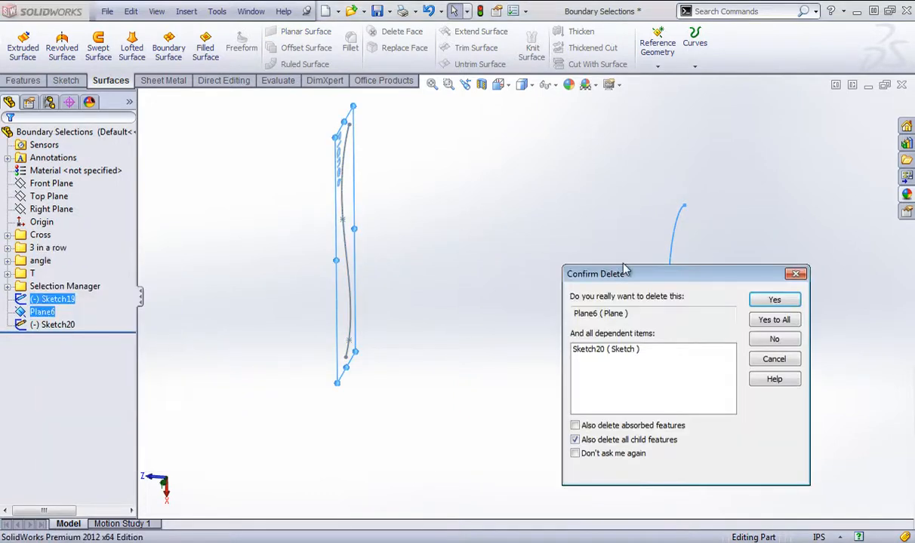
click(773, 301)
click(775, 301)
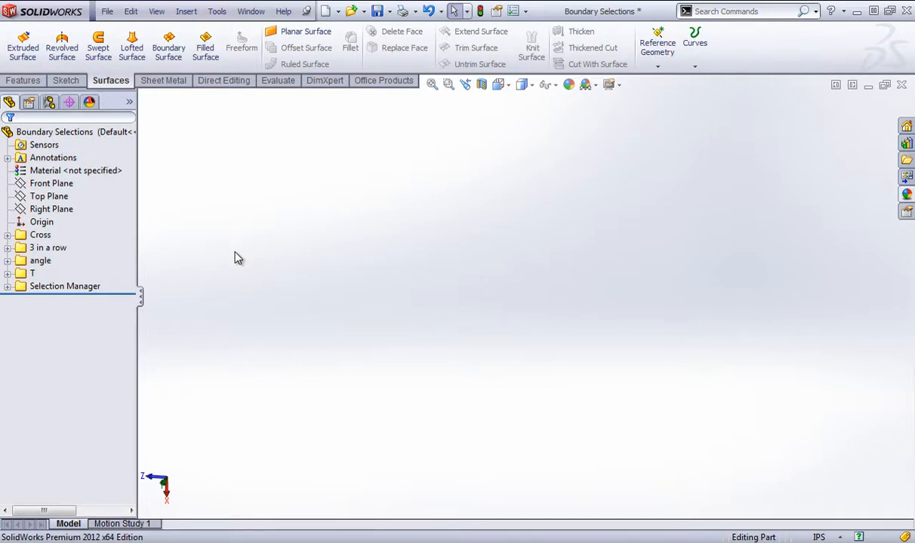
Expand the Selection Manager folder and show its two sketches, Sketch17 and Sketch18.
click(8, 287)
click(68, 300)
shift+click(68, 311)
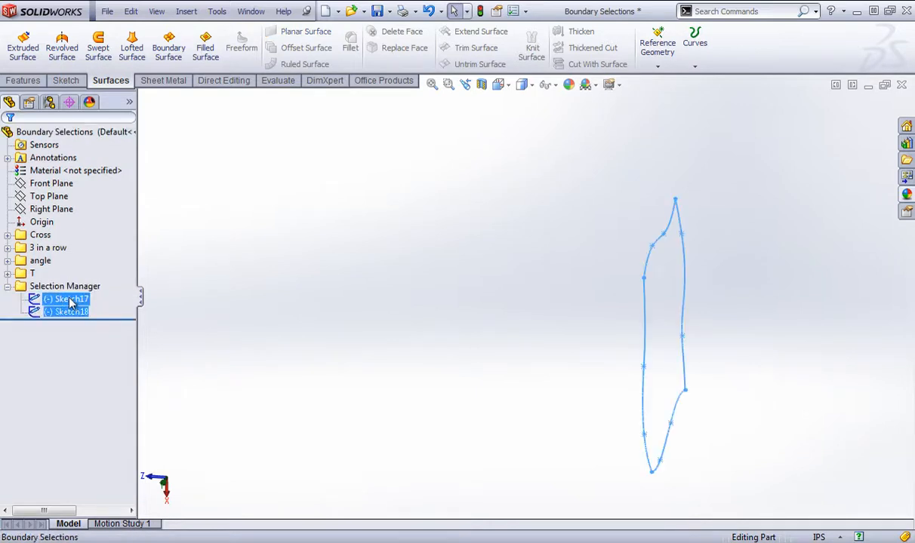
right_click(72, 303)
click(80, 276)
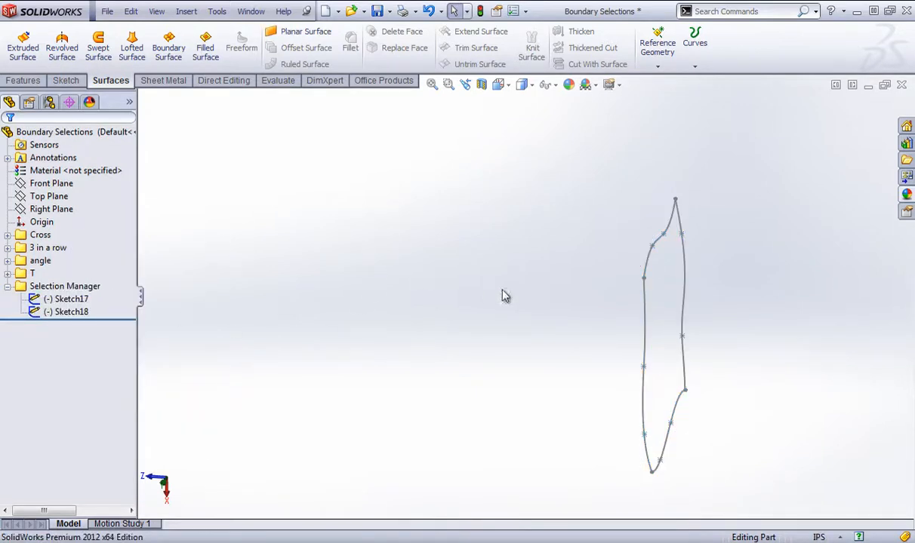
View the spline loop face-on and check which of its four splines belong to Sketch17 and which to Sketch18.
mouse_move(504, 291)
middle_down()
mouse_move(449, 233)
mouse_move(412, 261)
middle_up()
scroll(835, 379, down, 2)
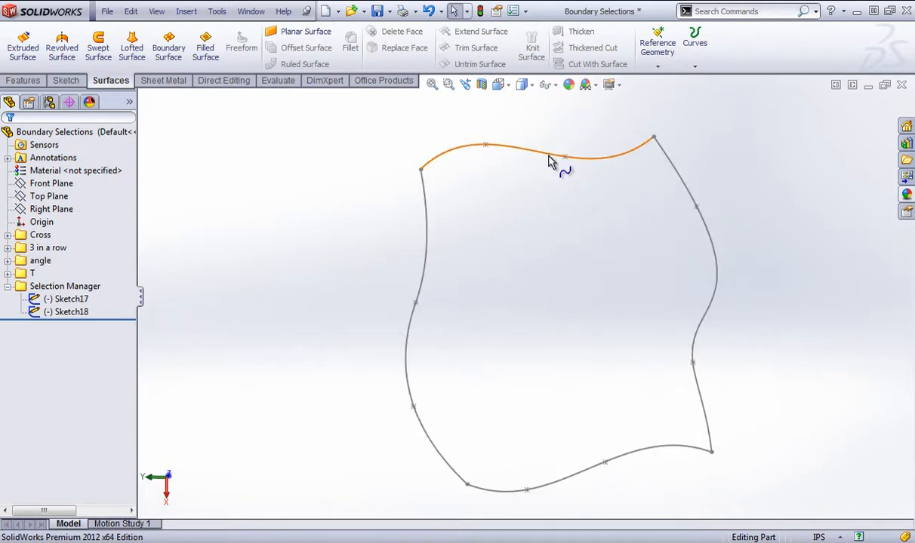
click(550, 156)
scroll(673, 271, up, 2)
click(648, 258)
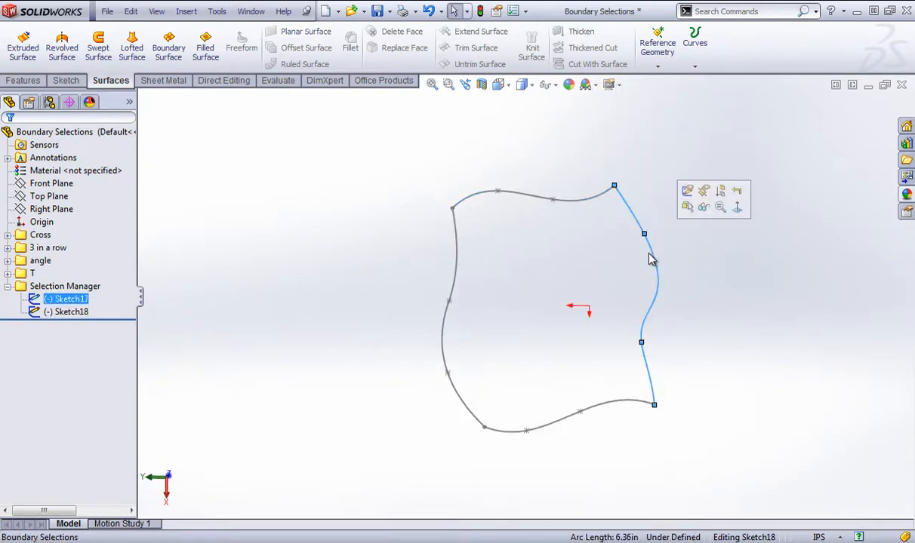
ctrl+click(65, 312)
click(66, 312)
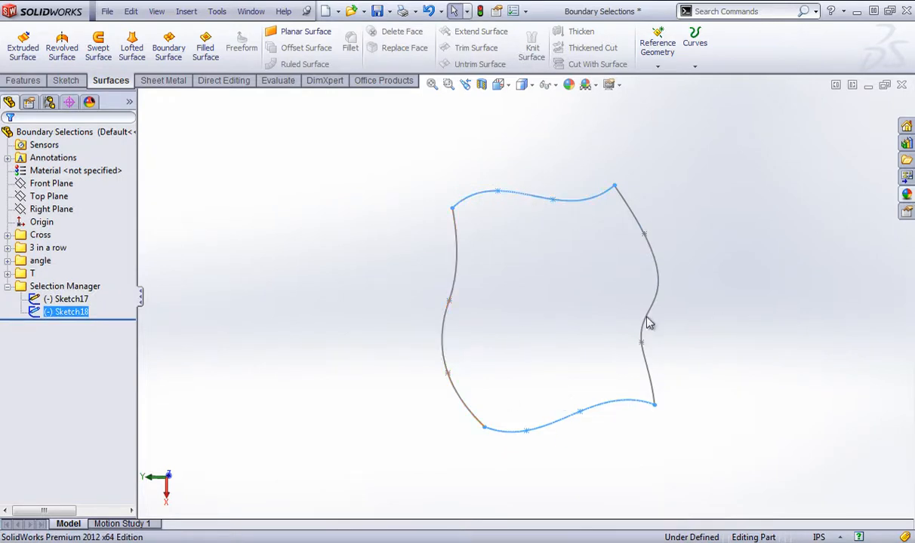
click(233, 206)
scroll(795, 331, down, 1)
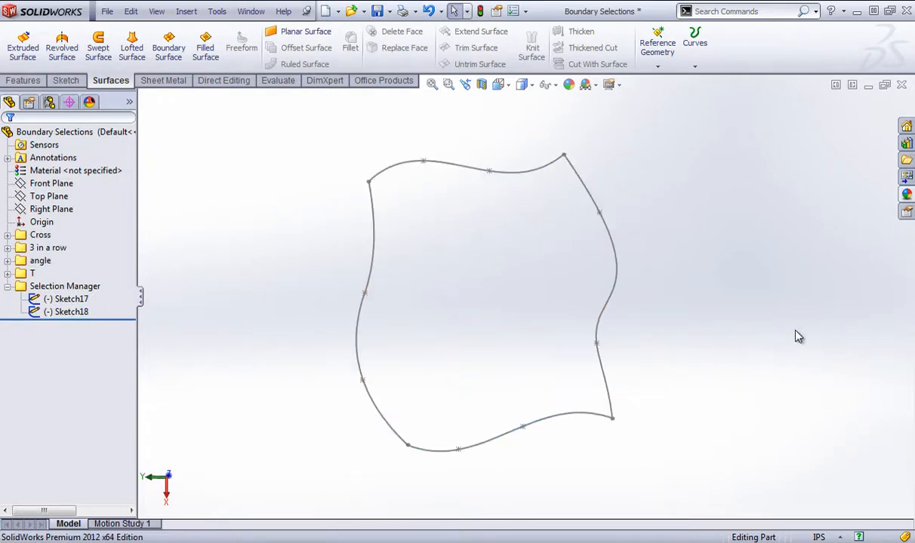
Start a boundary surface and add the upper and lower splines as two separate open groups in Direction 1.
click(168, 44)
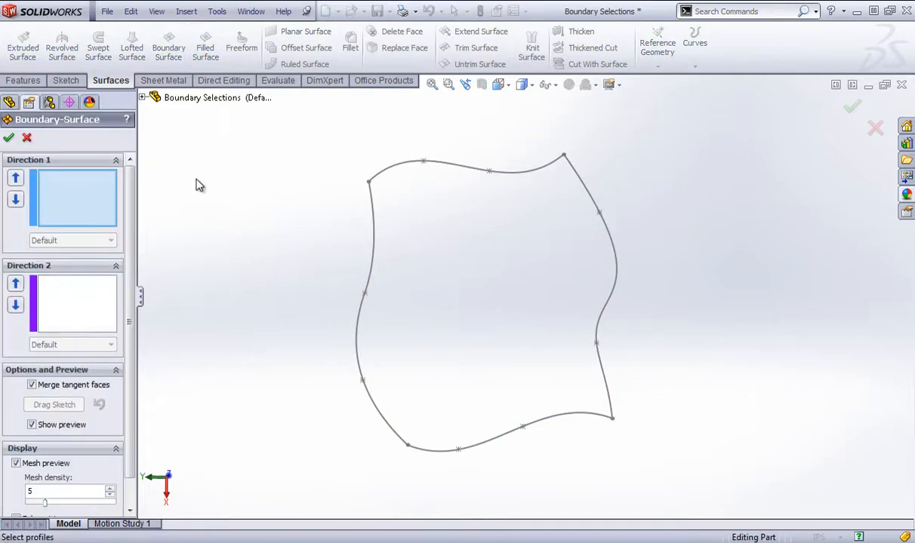
right_click(57, 191)
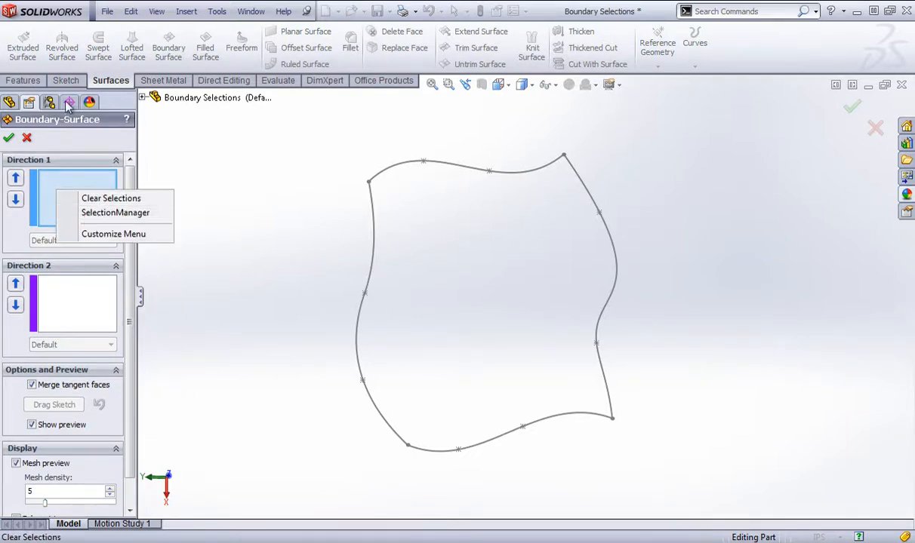
click(58, 174)
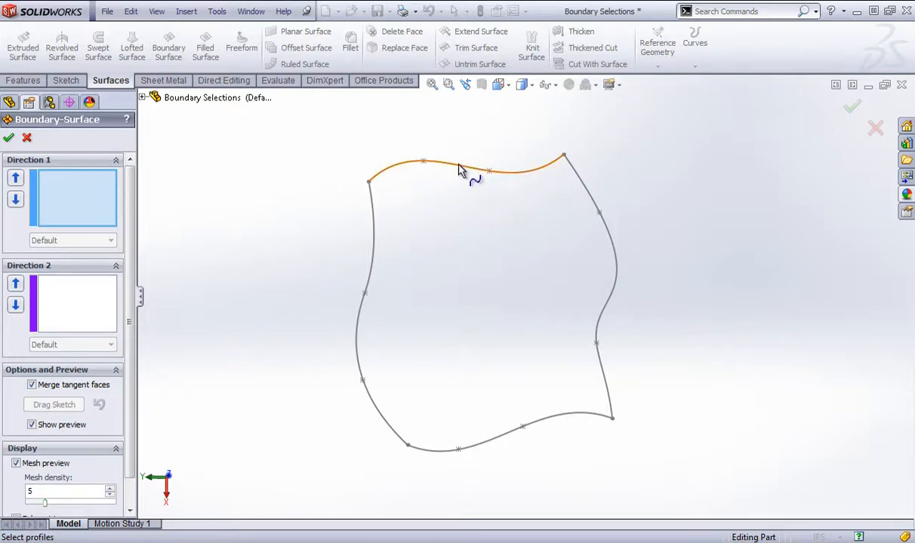
click(460, 169)
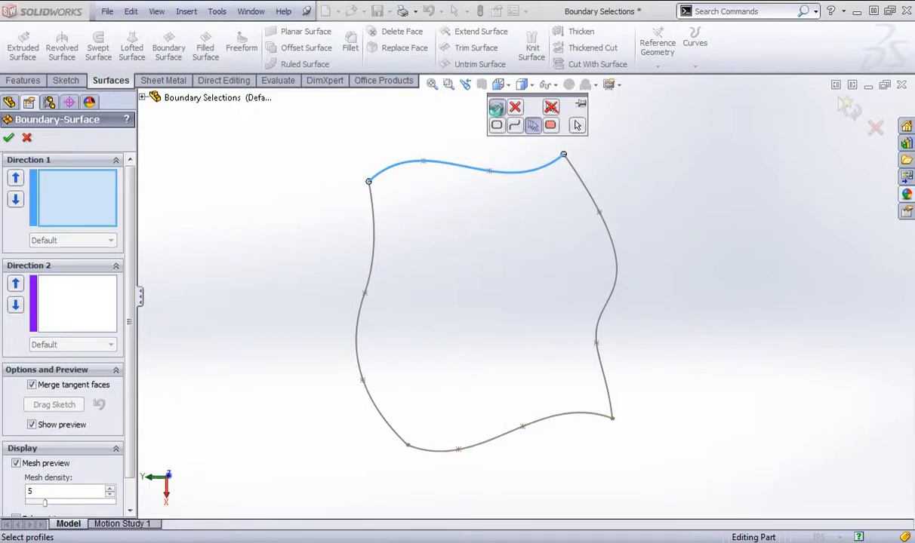
click(497, 106)
click(486, 441)
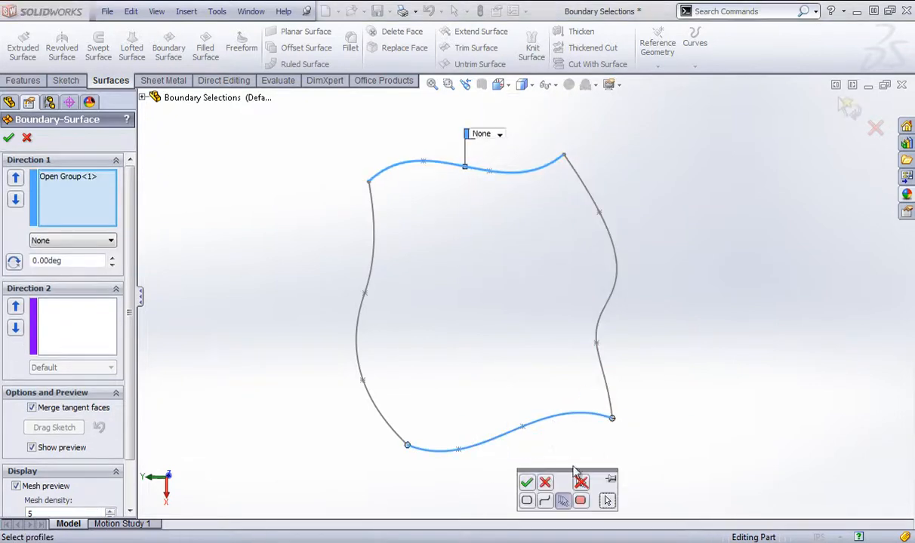
click(530, 483)
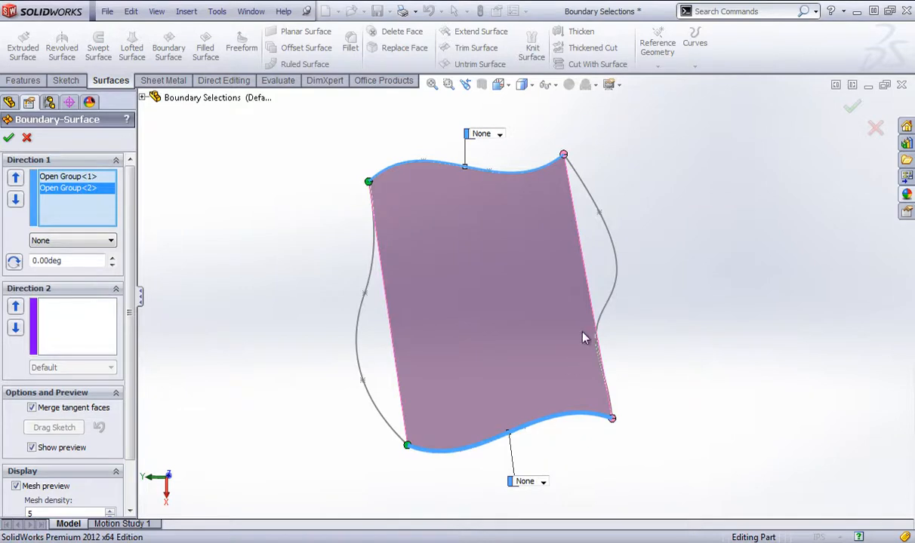
middle_drag(598, 247, 633, 216)
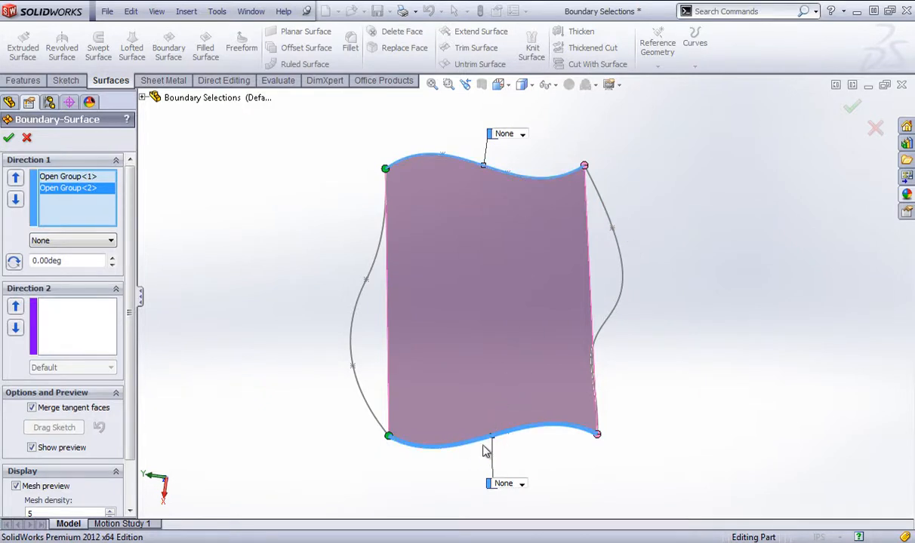
Add the two side splines as separate open groups in Direction 2 and complete the boundary surface.
click(67, 331)
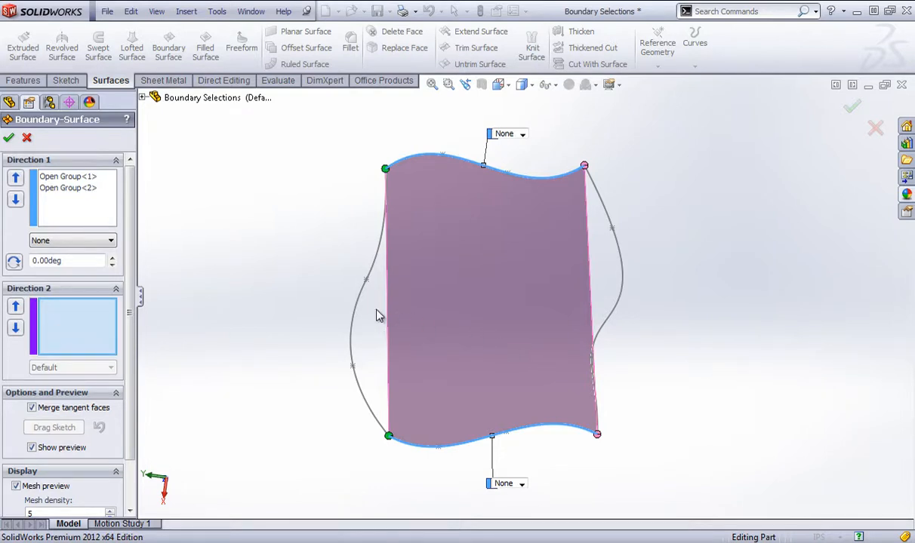
click(353, 305)
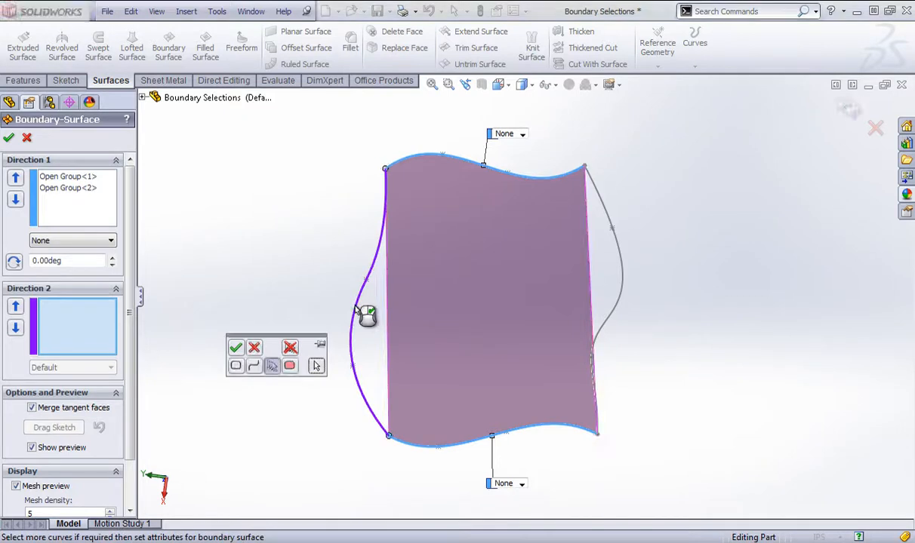
click(234, 348)
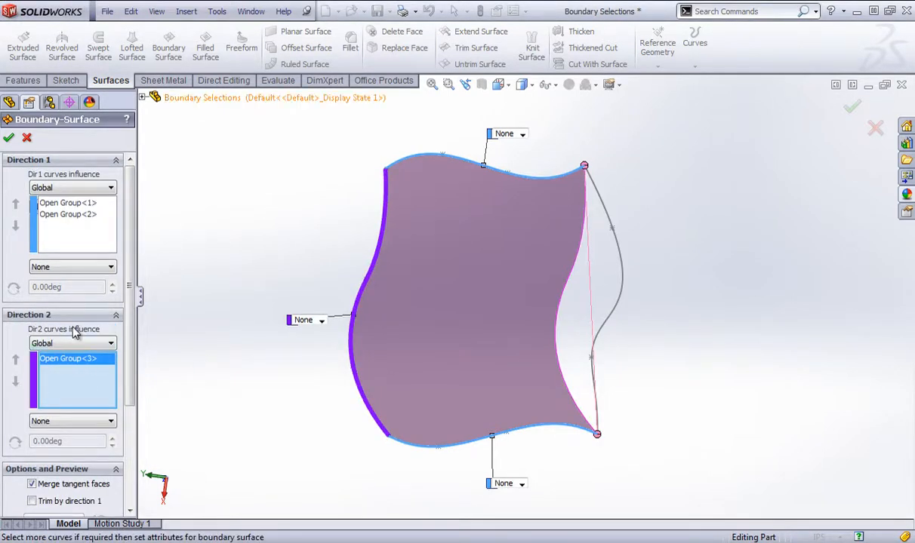
click(624, 270)
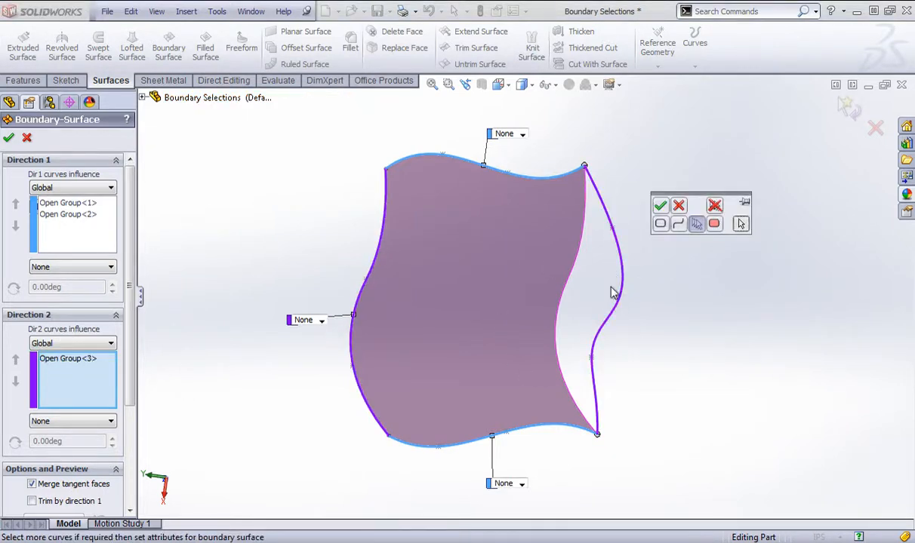
click(662, 206)
middle_drag(652, 279, 635, 264)
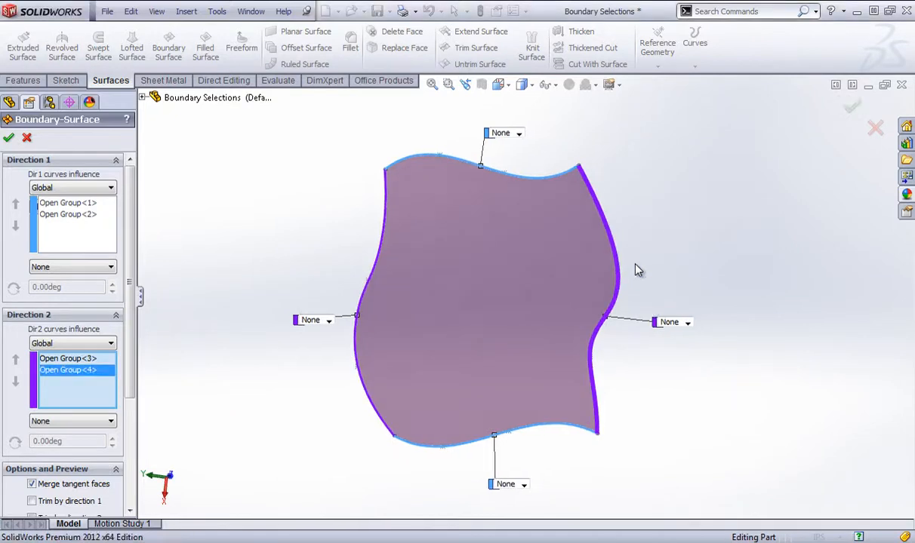
click(8, 138)
mouse_move(745, 241)
middle_down()
mouse_move(487, 284)
mouse_move(745, 240)
middle_up()
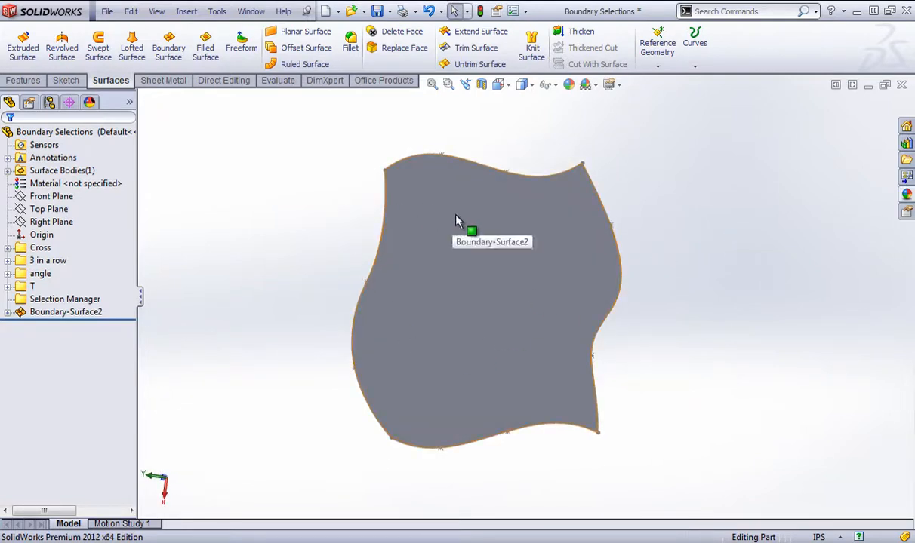
middle_drag(730, 413, 702, 347)
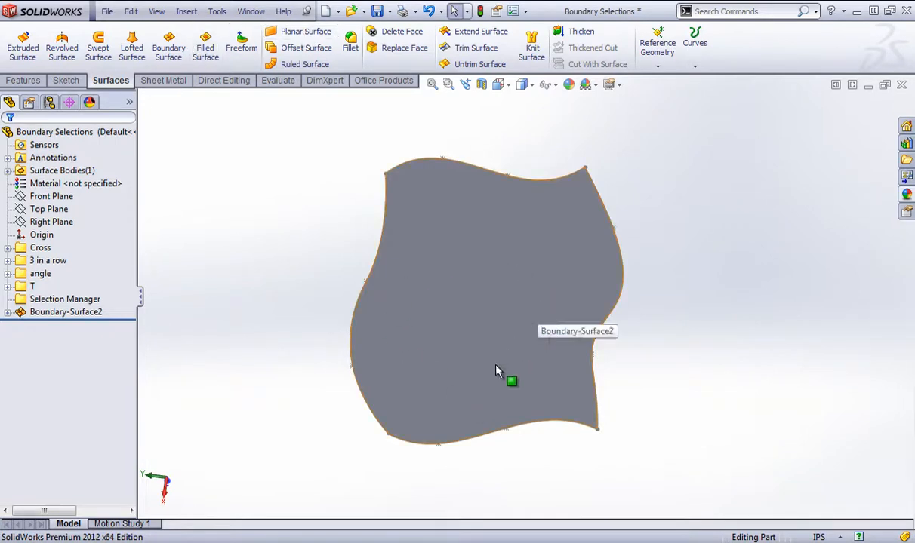
Delete the boundary surface built from the four-spline loop.
middle_drag(361, 207, 349, 258)
click(40, 313)
right_click(40, 313)
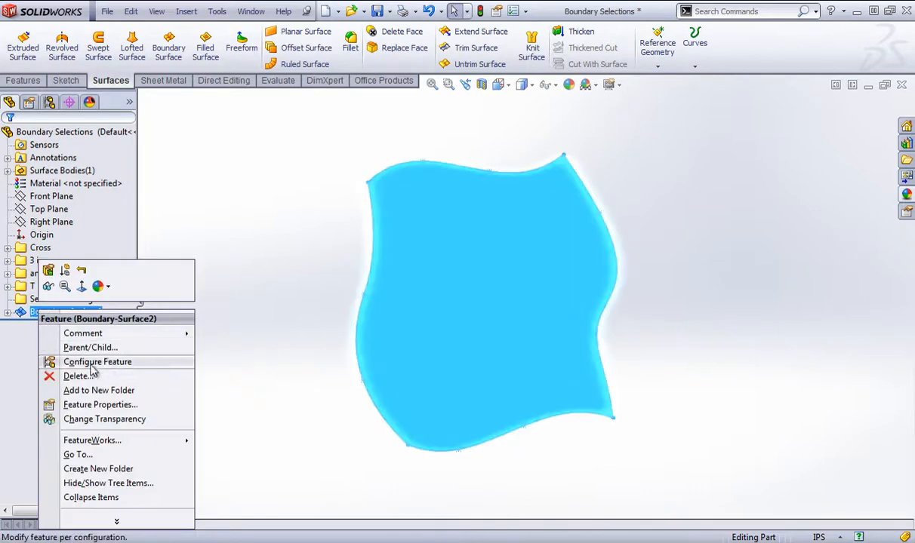
click(79, 376)
click(791, 298)
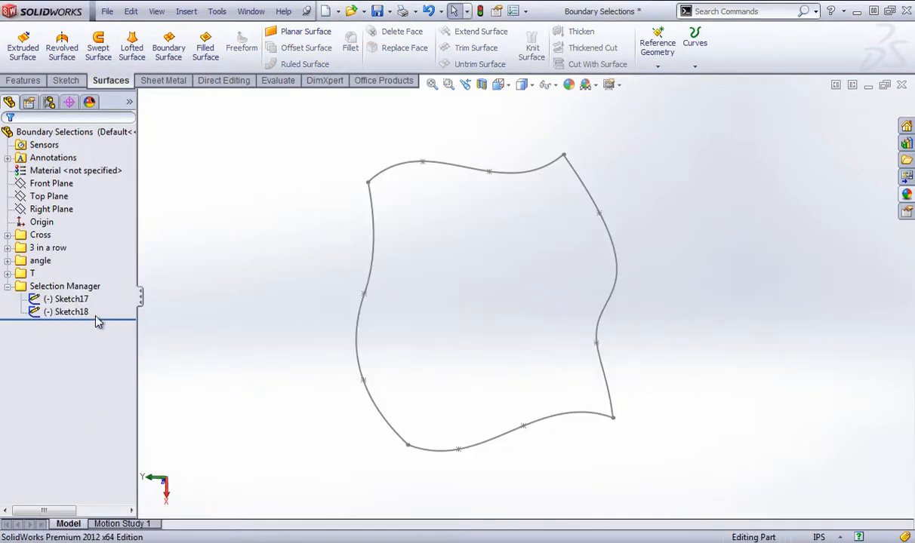
Hide Sketch17 and Sketch18 and collapse the Selection Manager folder.
right_click(60, 311)
click(61, 271)
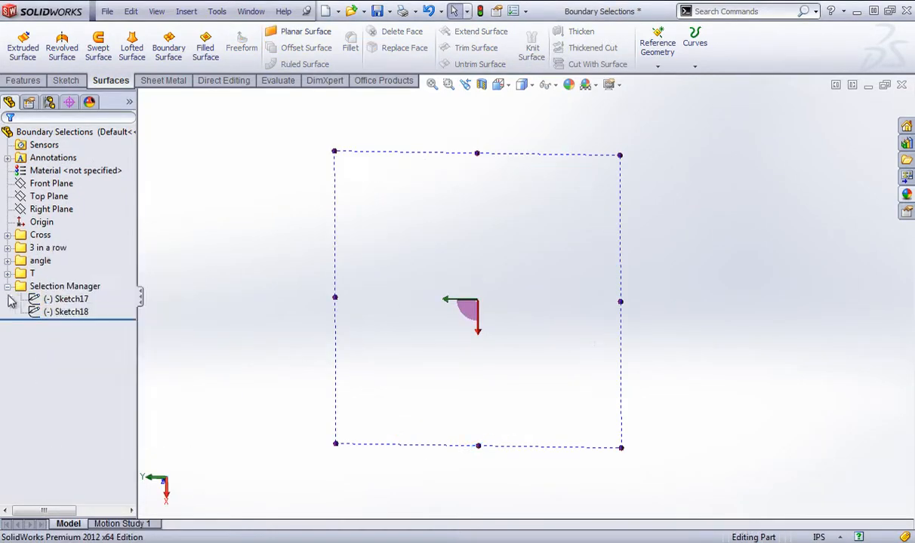
click(8, 287)
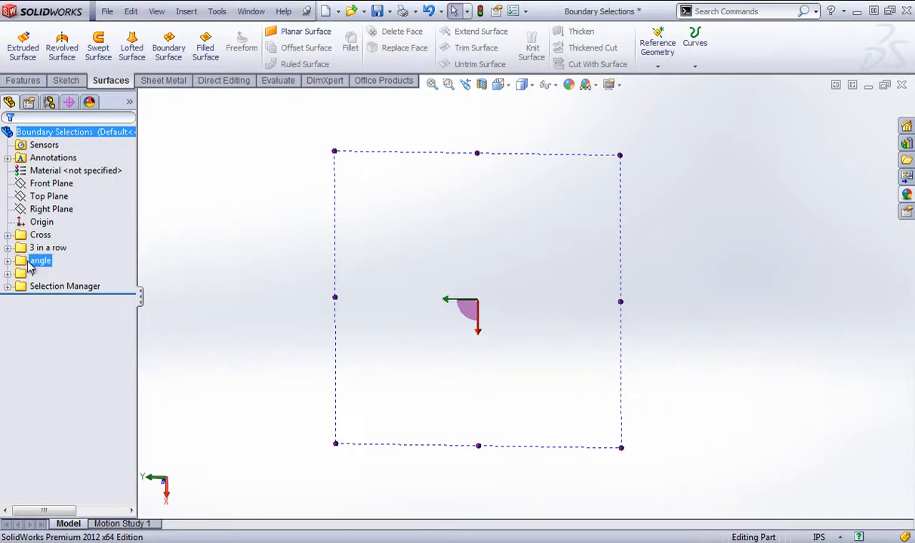
Expand the Cross folder and show its two crossing curves, Sketch1 and Sketch2.
click(8, 236)
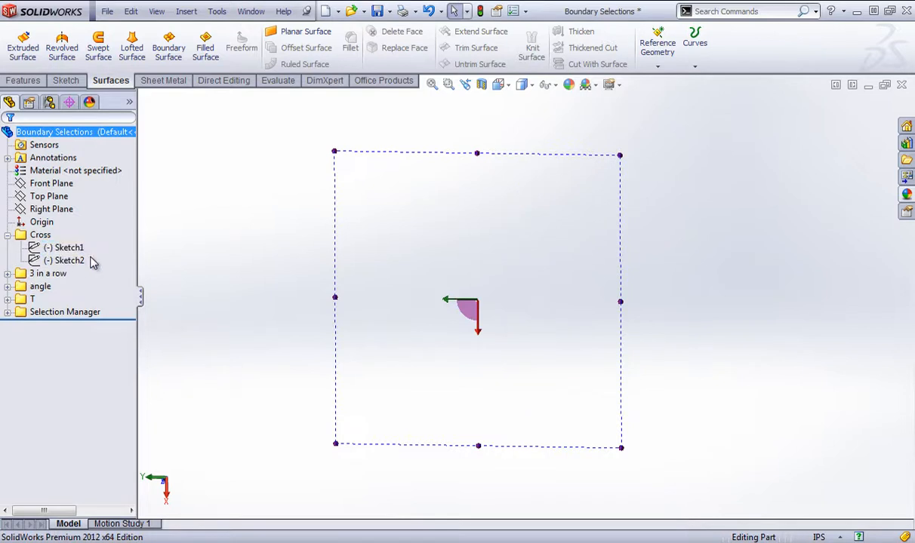
drag(89, 258, 53, 248)
right_click(53, 249)
click(65, 218)
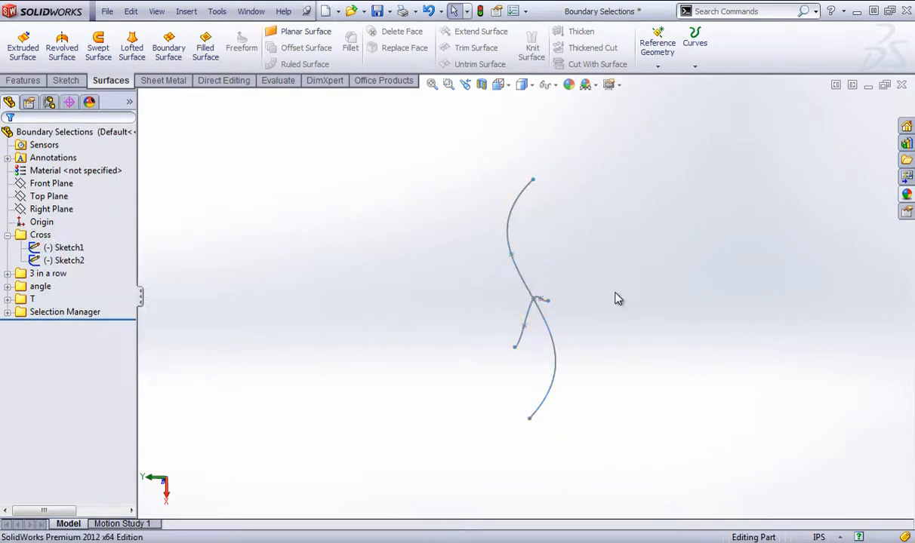
mouse_move(619, 301)
middle_down()
mouse_move(562, 280)
mouse_move(528, 333)
middle_up()
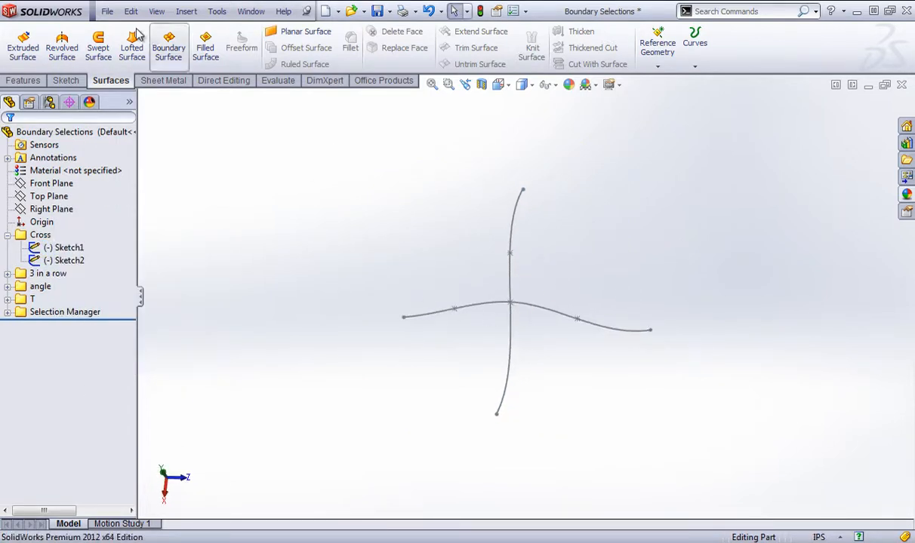
Start a boundary surface and add the vertical curve, Sketch1, in Direction 1.
click(168, 46)
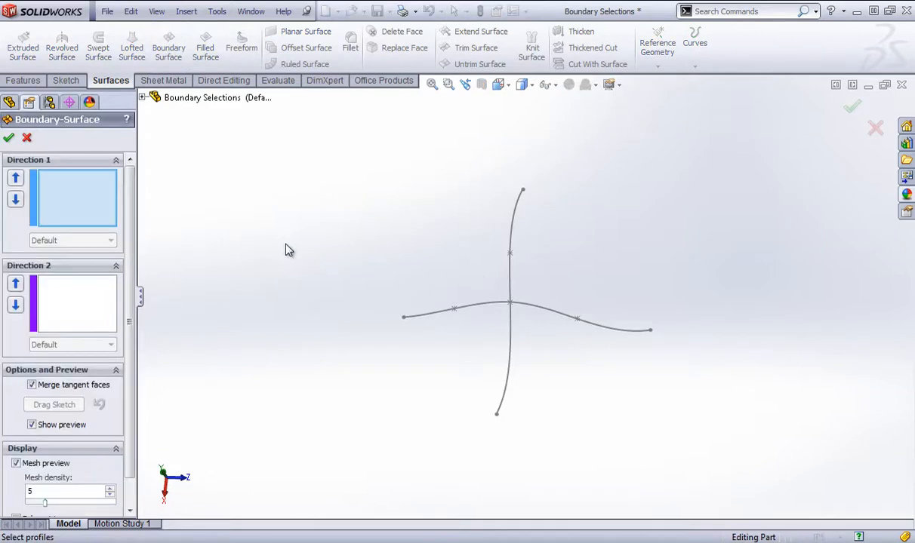
mouse_move(287, 249)
middle_down()
mouse_move(453, 318)
mouse_move(449, 258)
mouse_move(474, 288)
mouse_move(470, 308)
middle_up()
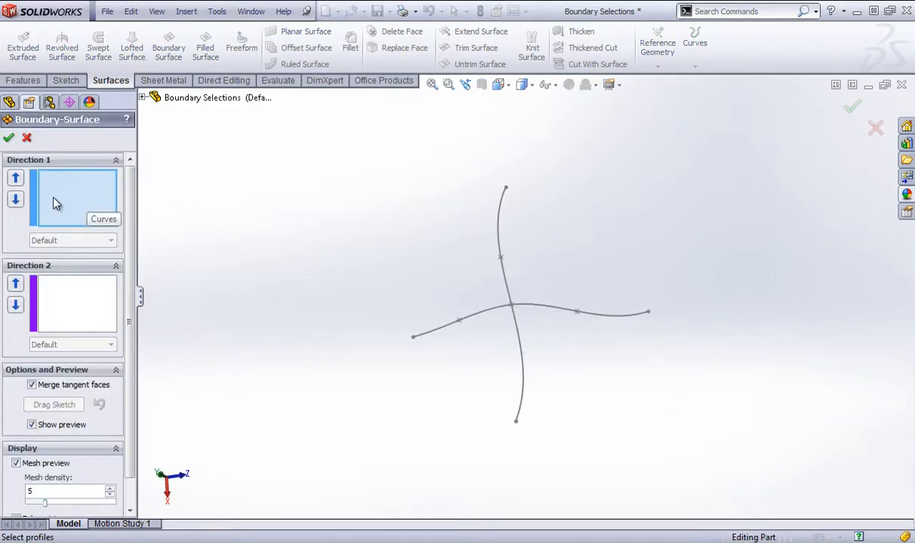
click(506, 282)
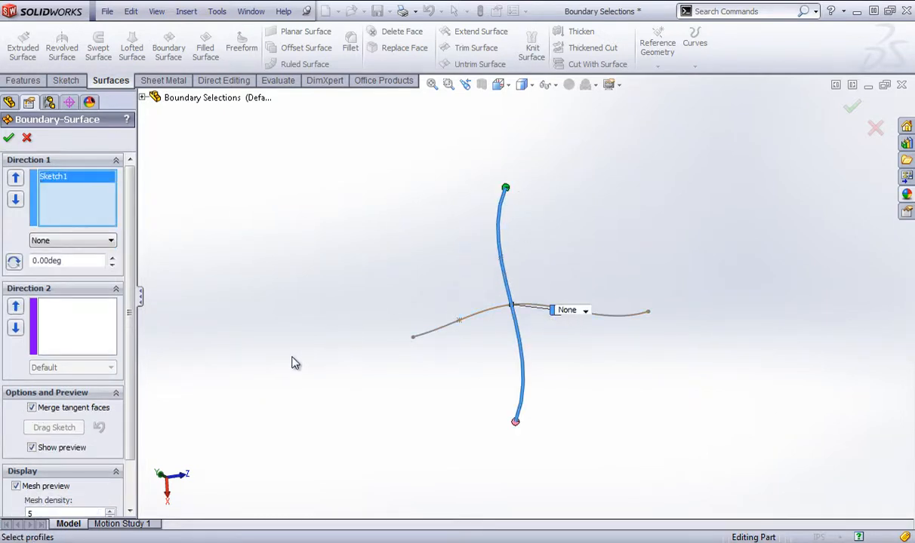
Try adding the crossing curve Sketch2 to Direction 1 as well, flip the connectors, and remove Sketch2 again.
click(636, 316)
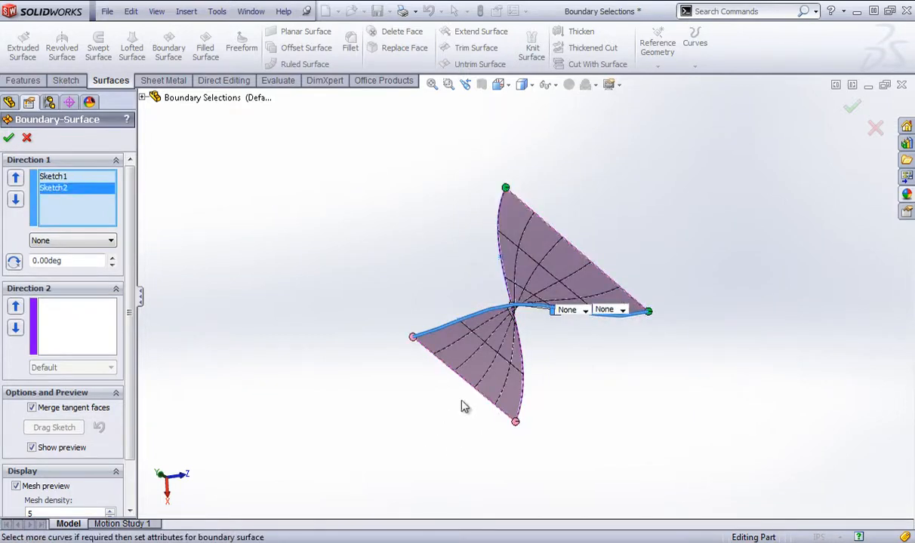
middle_drag(554, 287, 580, 285)
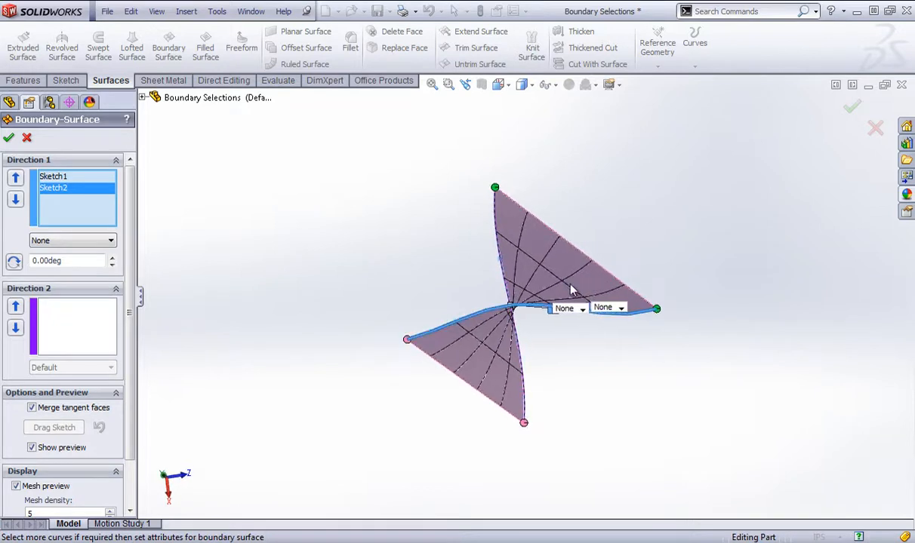
right_click(406, 253)
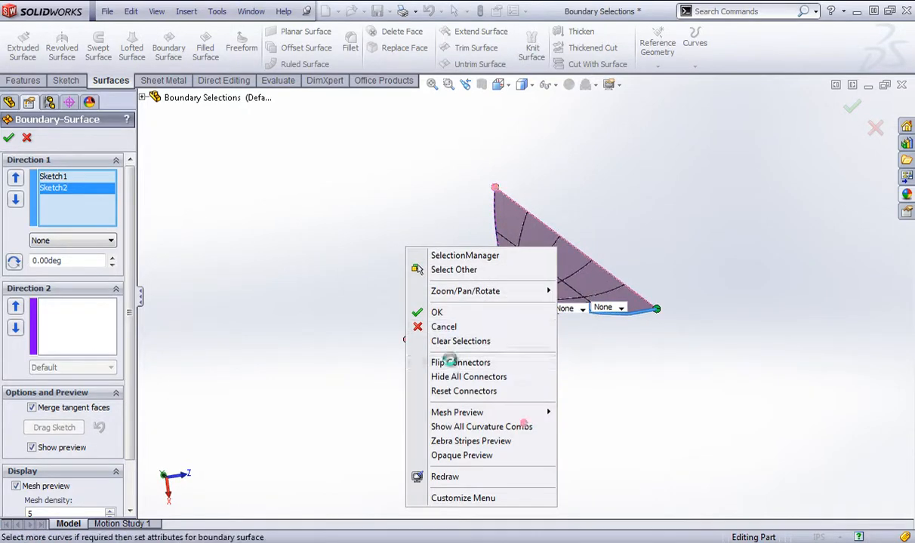
click(433, 359)
middle_drag(489, 323, 628, 316)
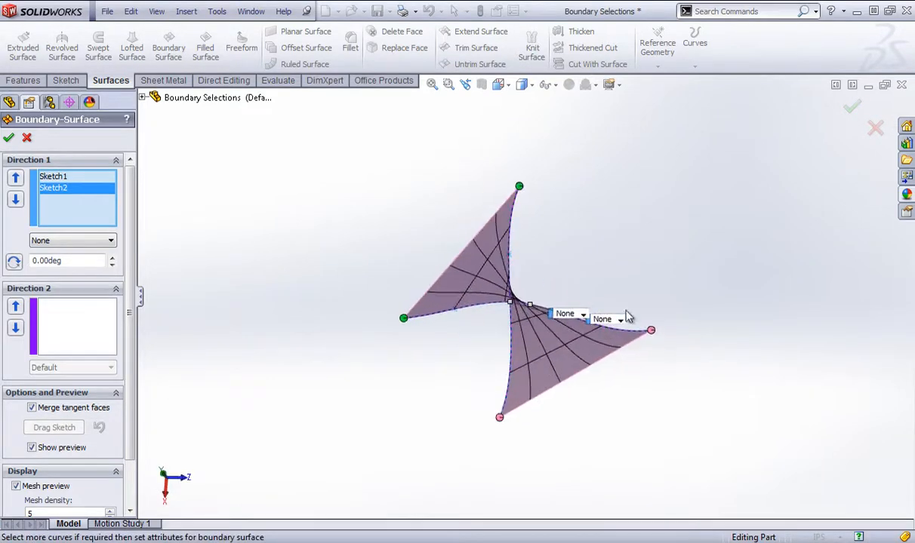
key(Delete)
Add the crossing curve Sketch2 in Direction 2 of the boundary surface.
click(52, 177)
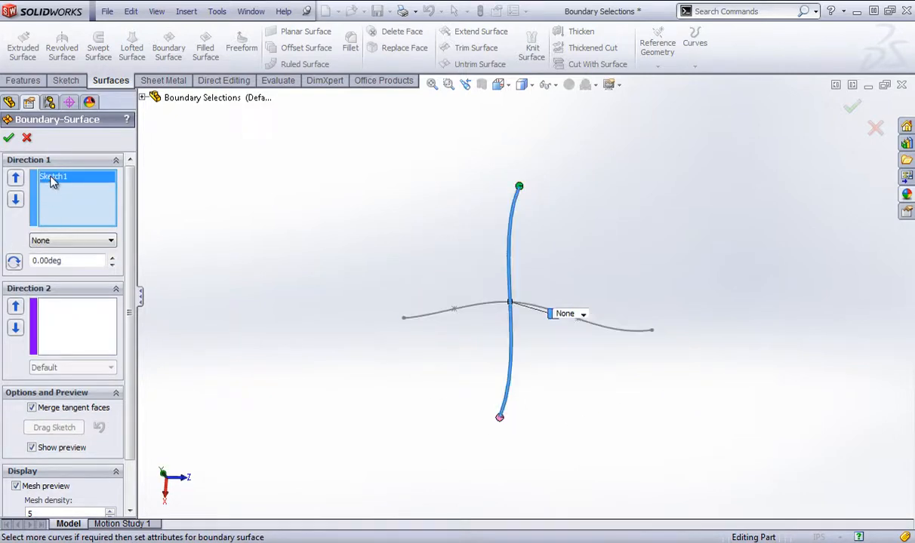
click(483, 308)
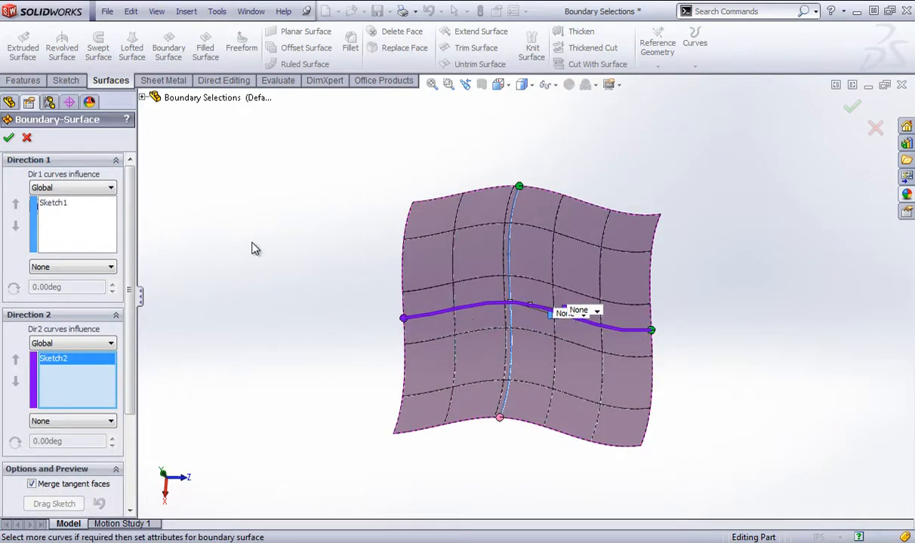
mouse_move(253, 247)
middle_down()
mouse_move(313, 253)
mouse_move(261, 241)
mouse_move(234, 203)
mouse_move(247, 196)
mouse_move(233, 225)
mouse_move(241, 211)
mouse_move(254, 229)
middle_up()
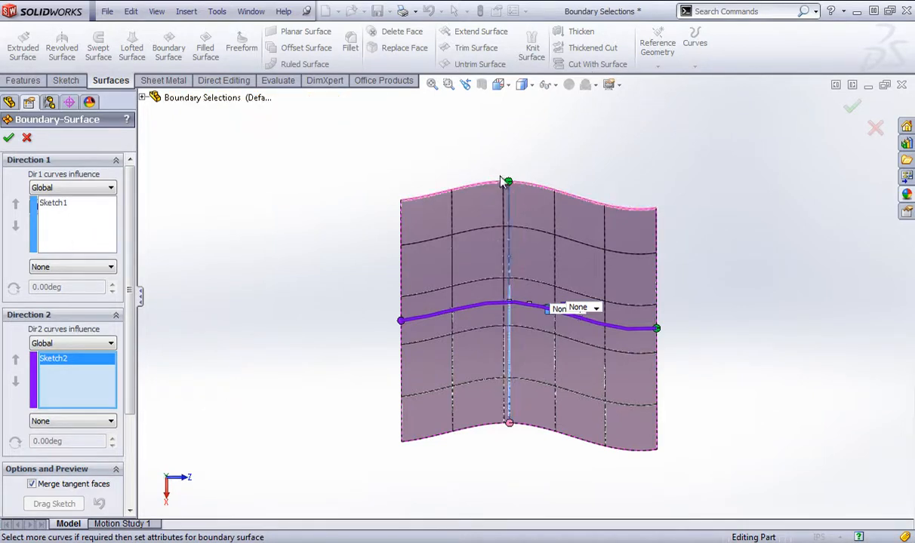
Shorten the surface by moving the end handles inward along both crossing curves, and complete the boundary surface.
click(509, 220)
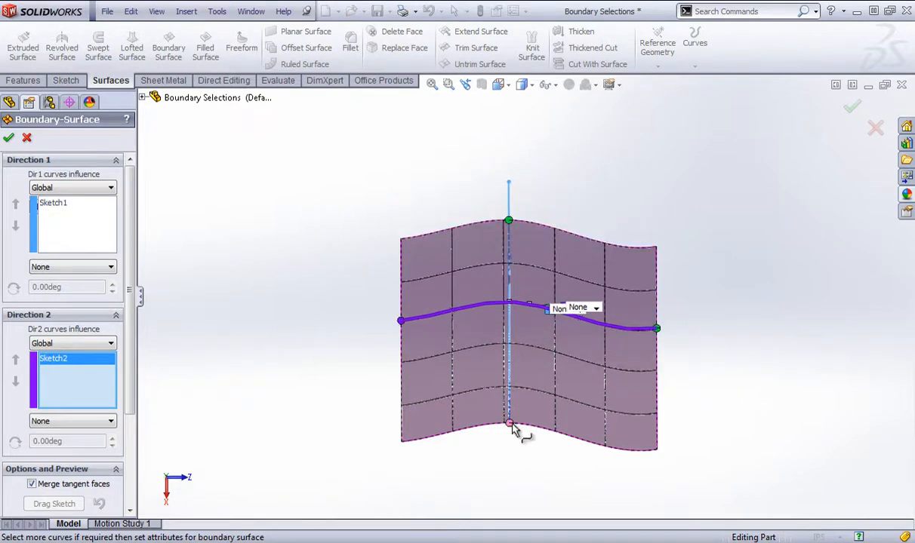
click(509, 350)
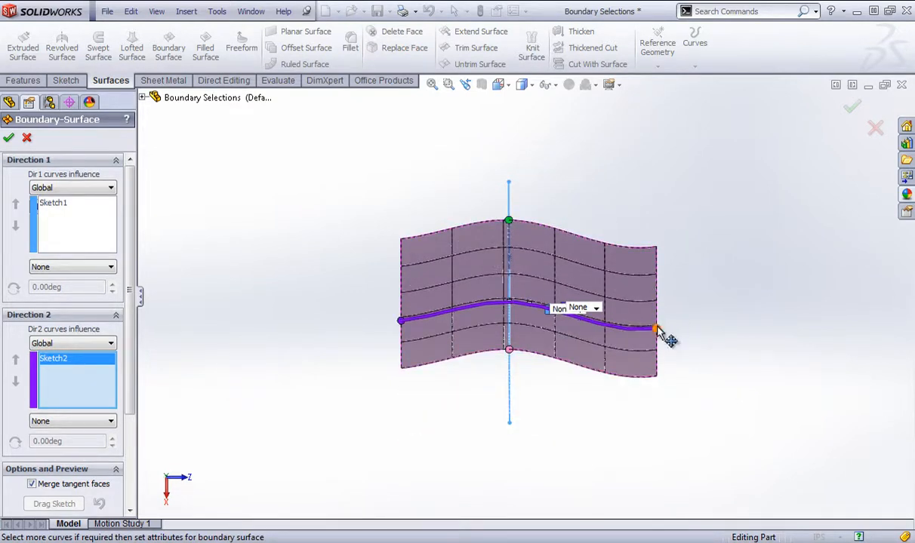
click(573, 321)
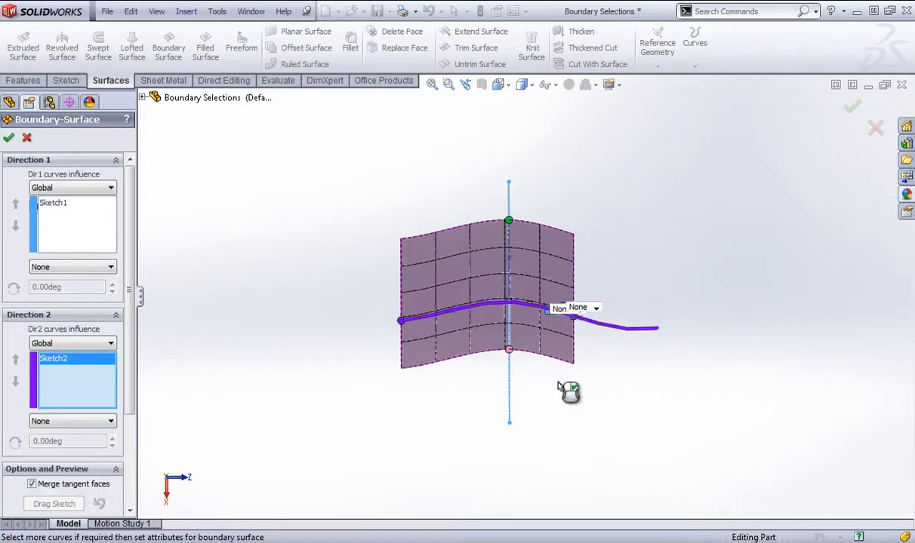
click(452, 314)
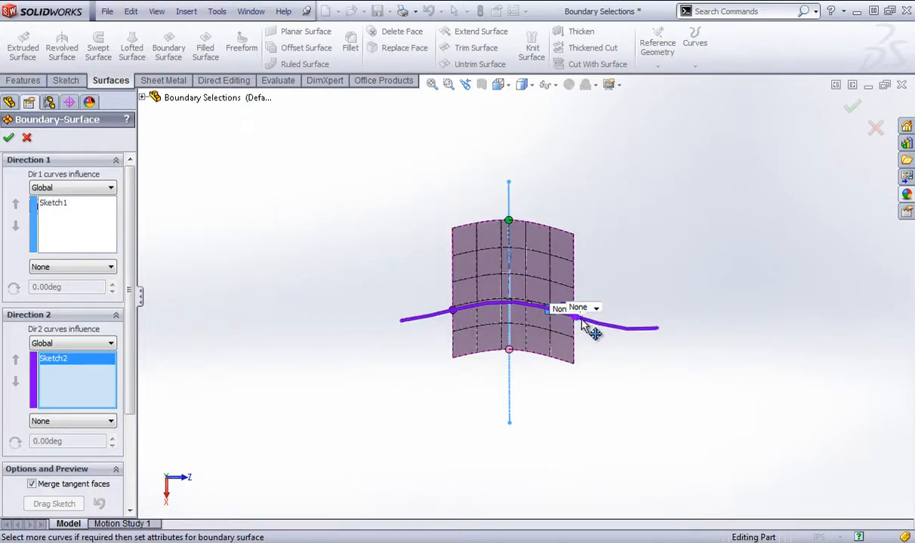
drag(581, 319, 579, 320)
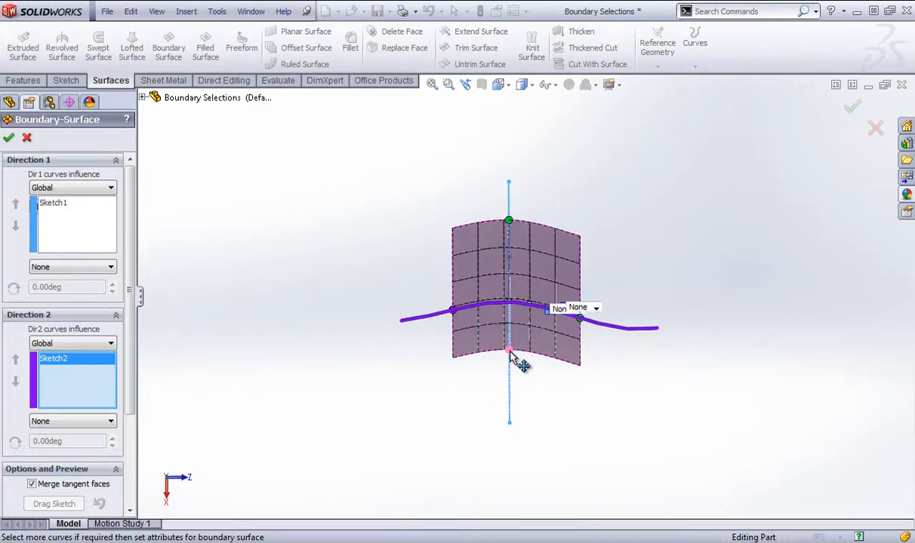
drag(507, 230, 514, 266)
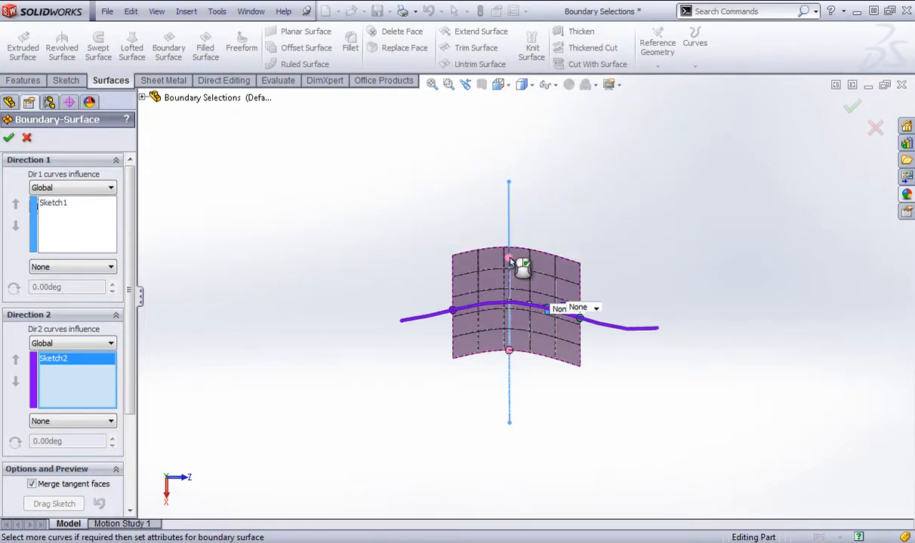
click(851, 106)
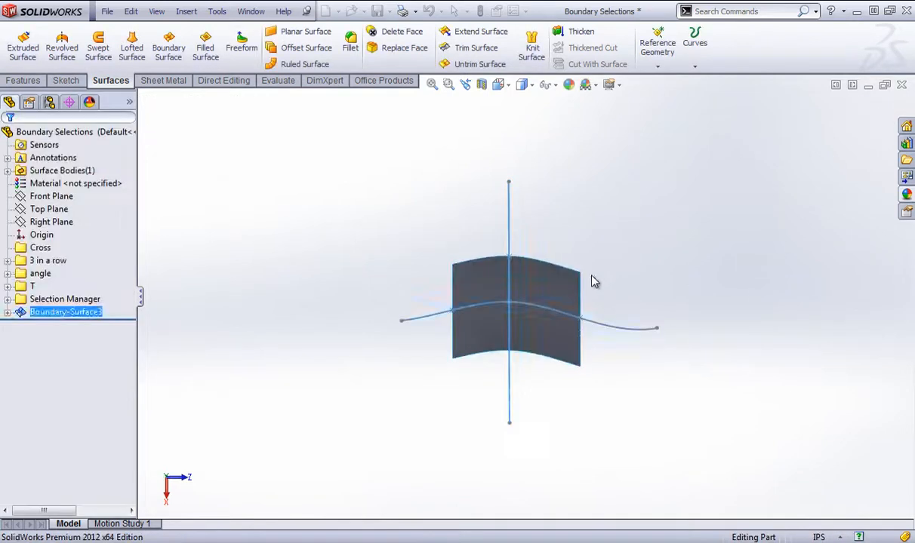
Inspect the shortened boundary surface between the crossing curves and delete it.
middle_drag(703, 255, 531, 316)
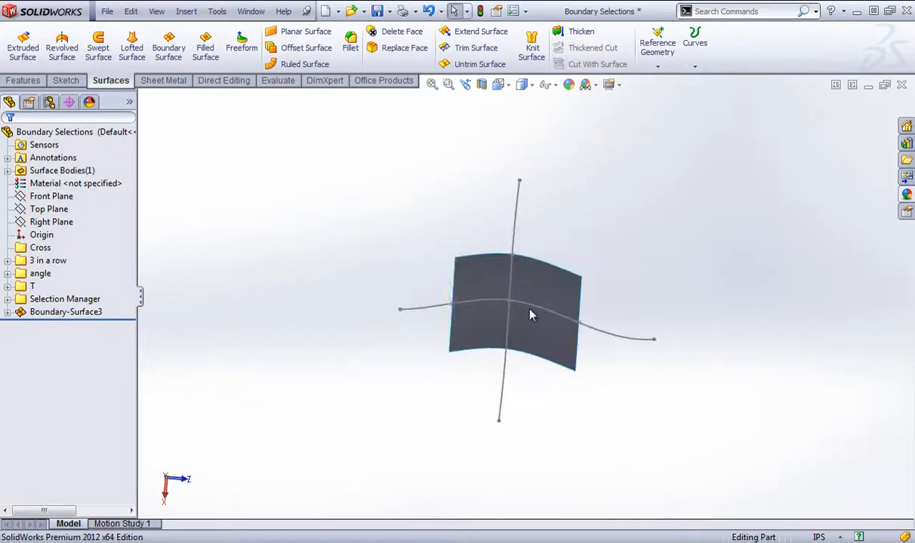
right_click(97, 317)
click(125, 376)
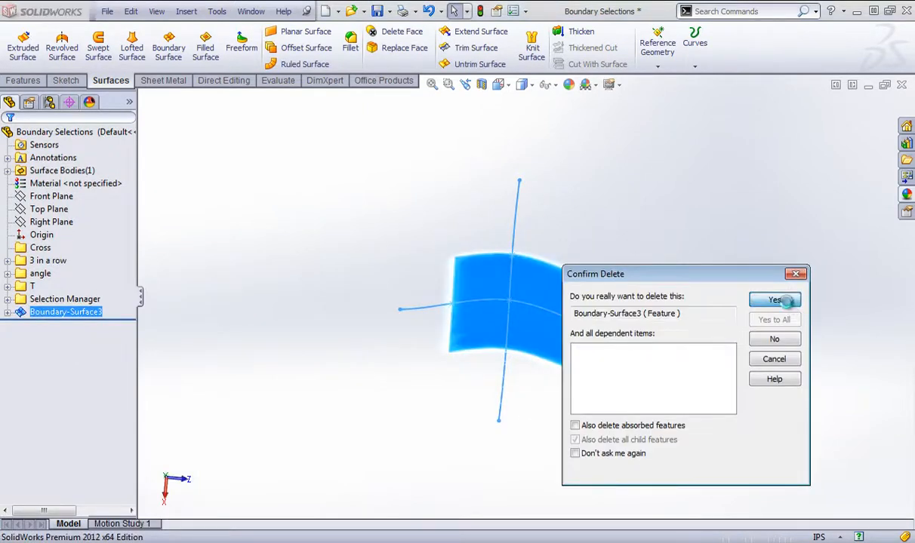
click(786, 301)
Hide Sketch1 and Sketch2 and collapse the Cross folder.
click(67, 260)
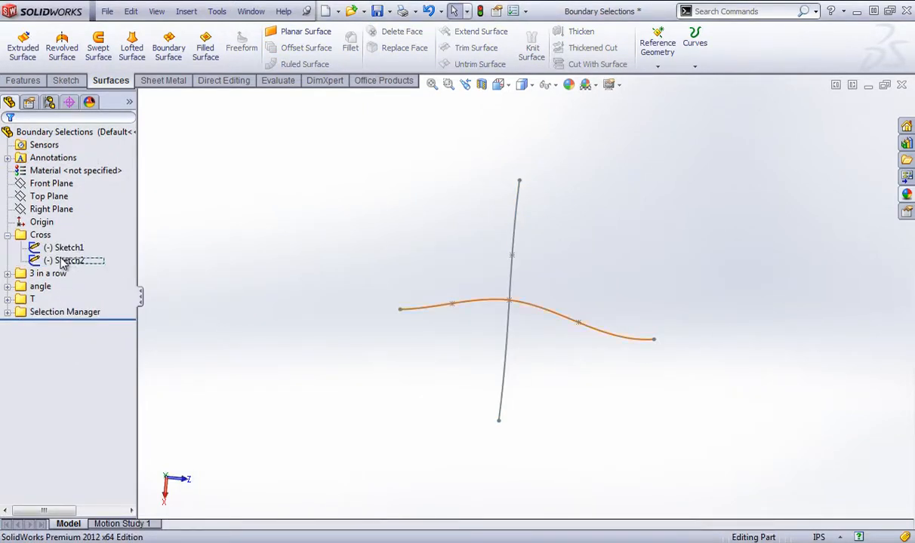
ctrl+click(61, 248)
right_click(47, 248)
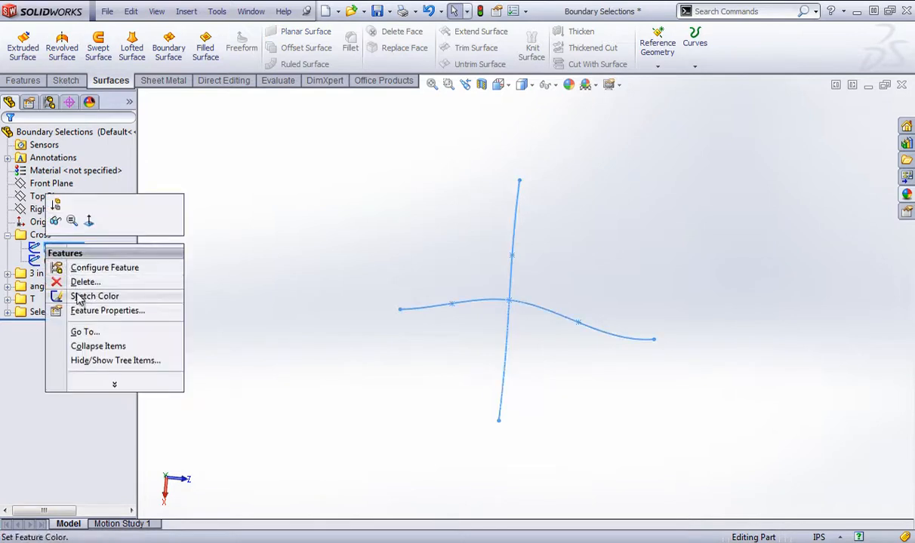
click(57, 220)
click(7, 235)
Expand the T folder and show its two sketches, Sketch14 and Sketch15.
click(8, 260)
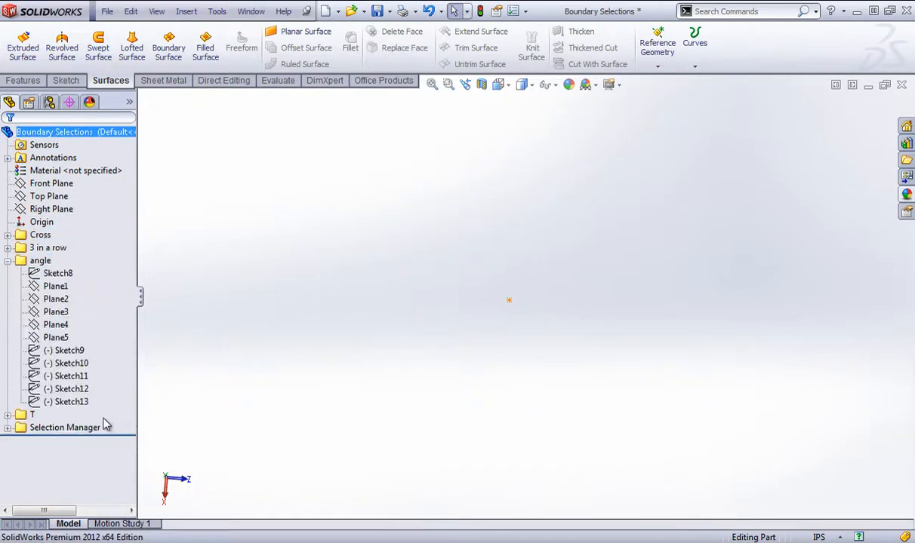
click(7, 260)
click(7, 273)
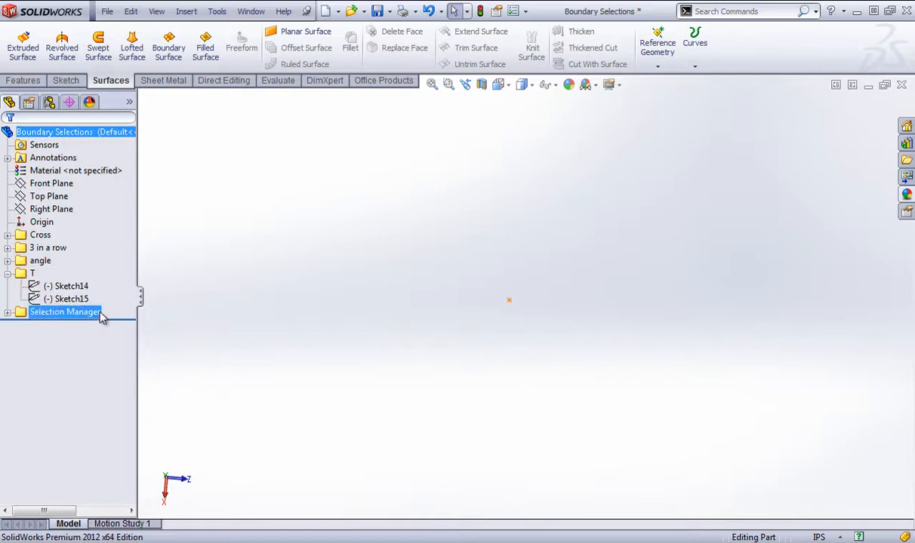
drag(65, 295, 50, 285)
right_click(52, 286)
click(61, 262)
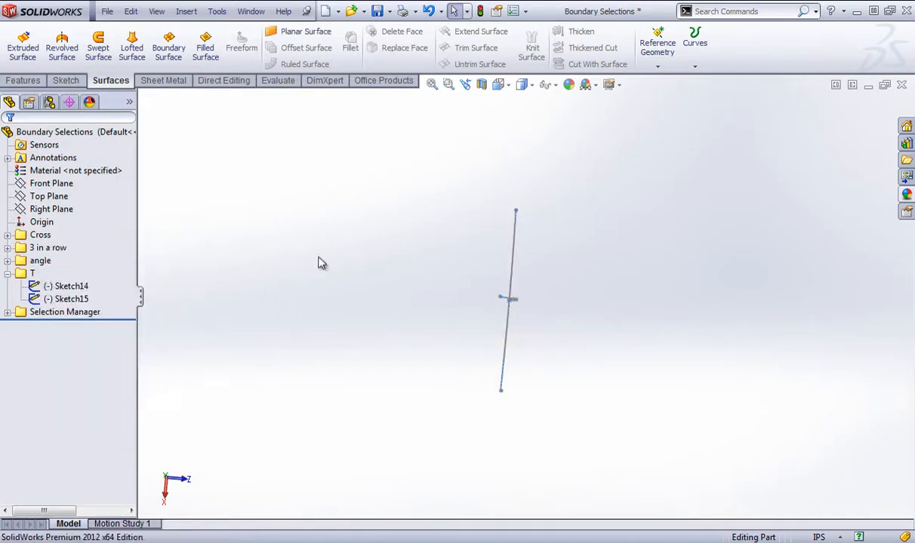
Start a boundary surface with the arc Sketch14 in Direction 1 and the stem curve Sketch15 in Direction 2, and inspect the preview.
mouse_move(574, 221)
middle_down()
mouse_move(463, 231)
mouse_move(518, 92)
mouse_move(382, 63)
mouse_move(403, 219)
middle_up()
click(168, 47)
scroll(588, 275, down, 3)
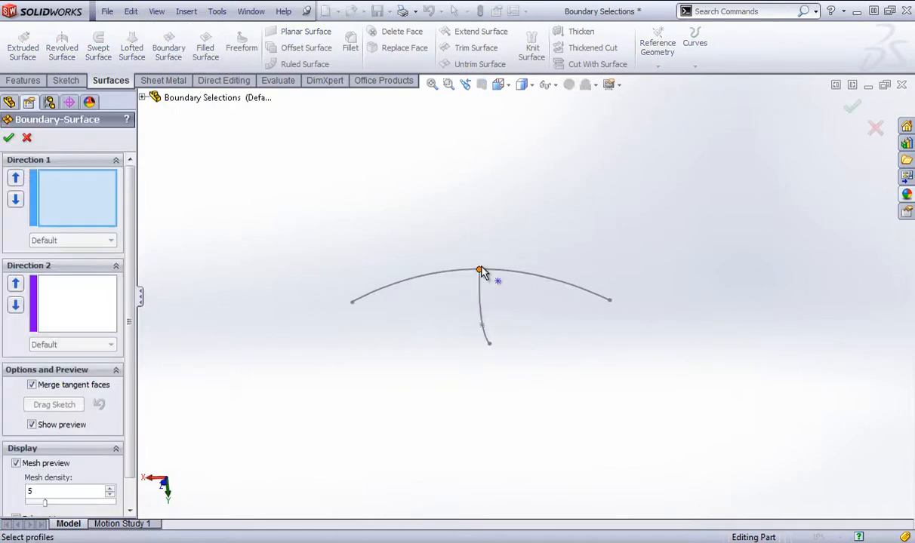
click(510, 279)
click(68, 318)
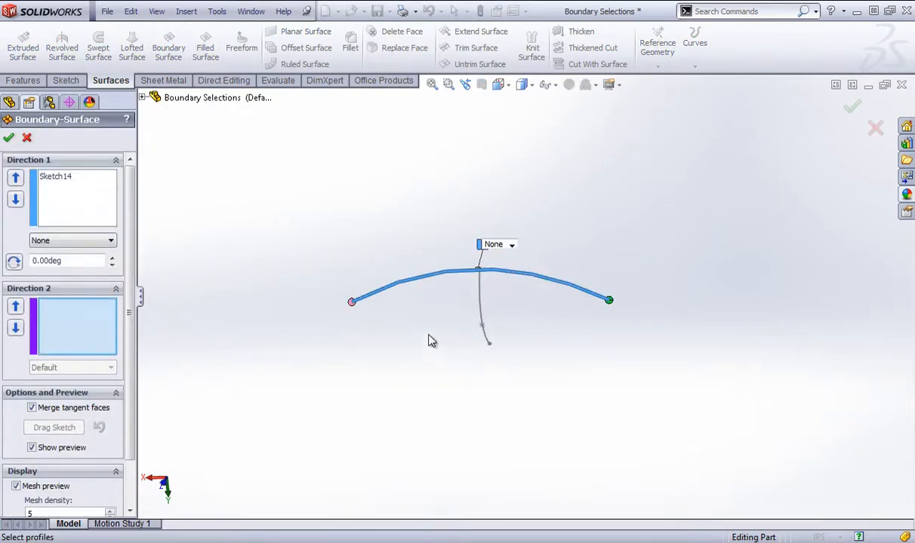
click(482, 316)
mouse_move(439, 339)
middle_down()
mouse_move(422, 290)
mouse_move(492, 194)
mouse_move(600, 220)
mouse_move(537, 365)
mouse_move(519, 368)
middle_up()
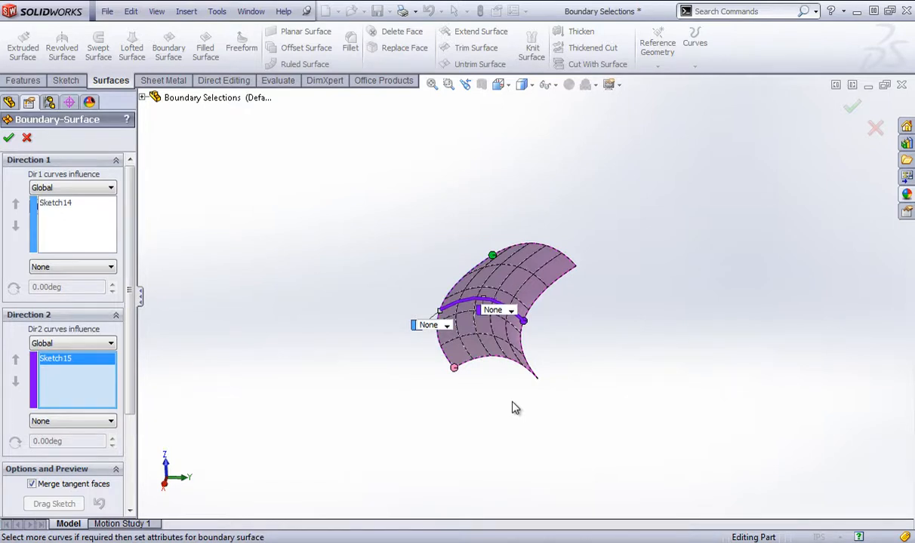
middle_drag(515, 407, 516, 316)
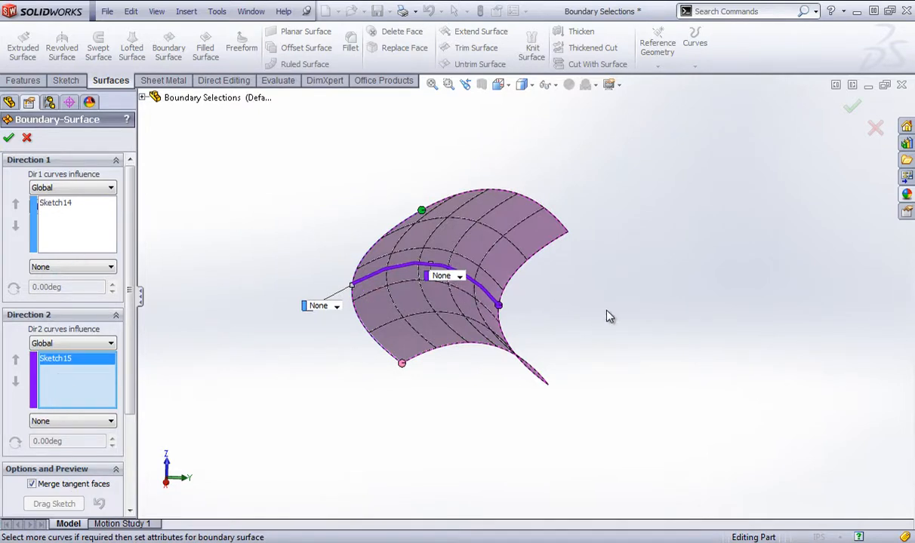
Inspect the T-curve boundary surface preview from another angle and cancel it.
middle_drag(610, 317, 540, 348)
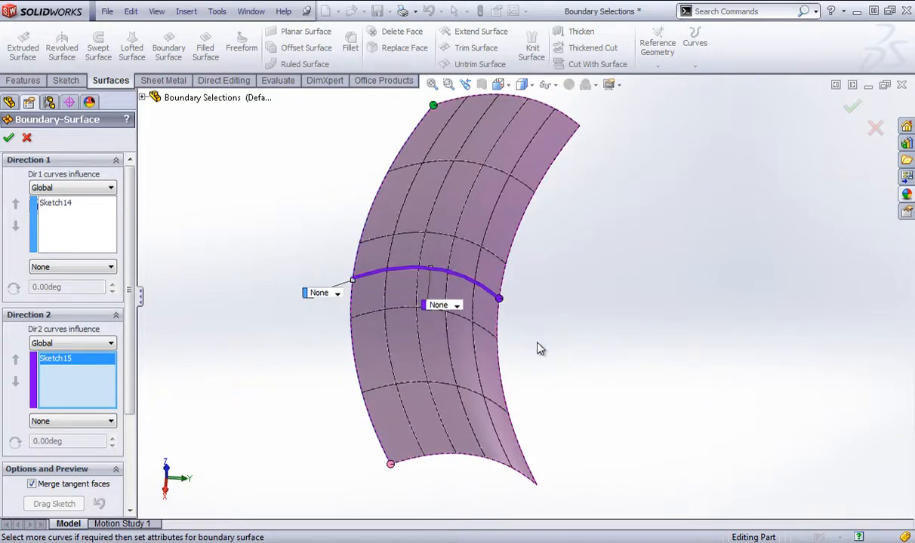
click(27, 138)
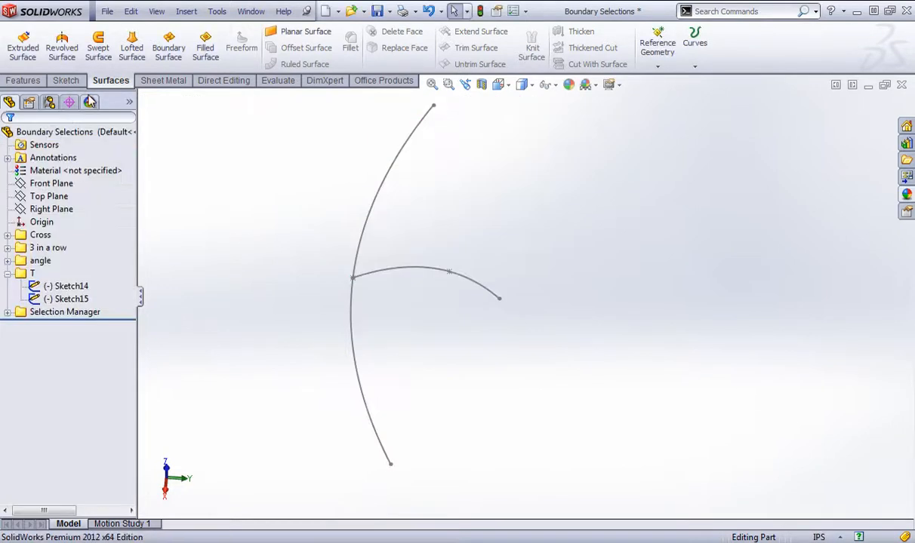
Examine the Swept Surface command's profile, path and guide curve inputs, and cancel the command.
click(98, 48)
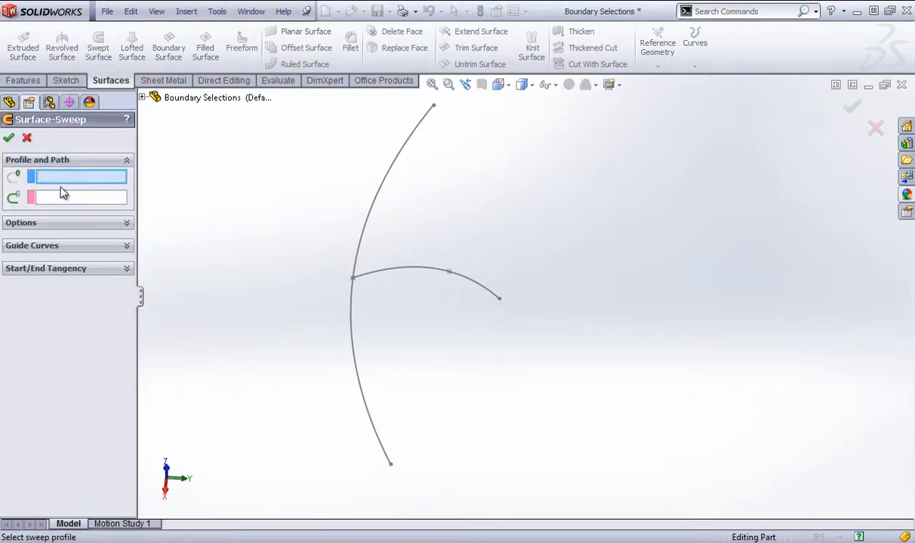
click(121, 249)
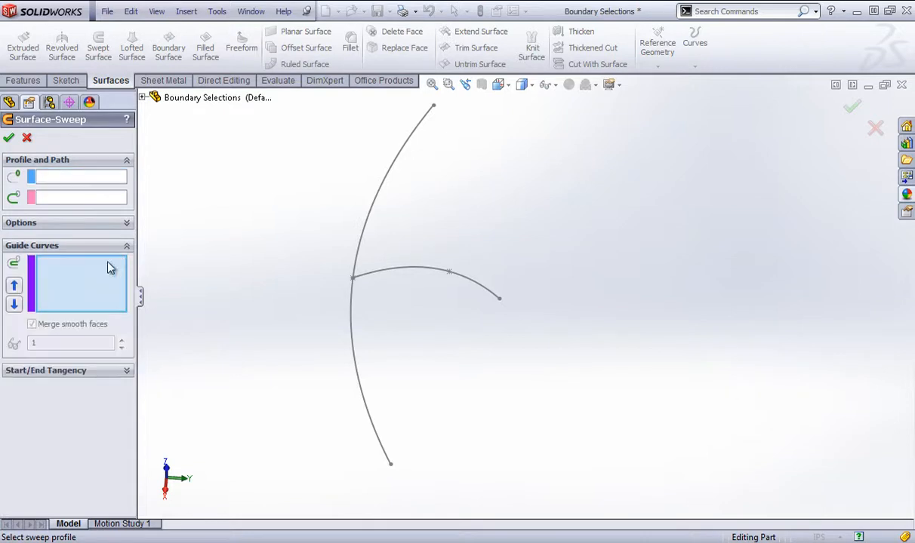
click(27, 136)
click(67, 286)
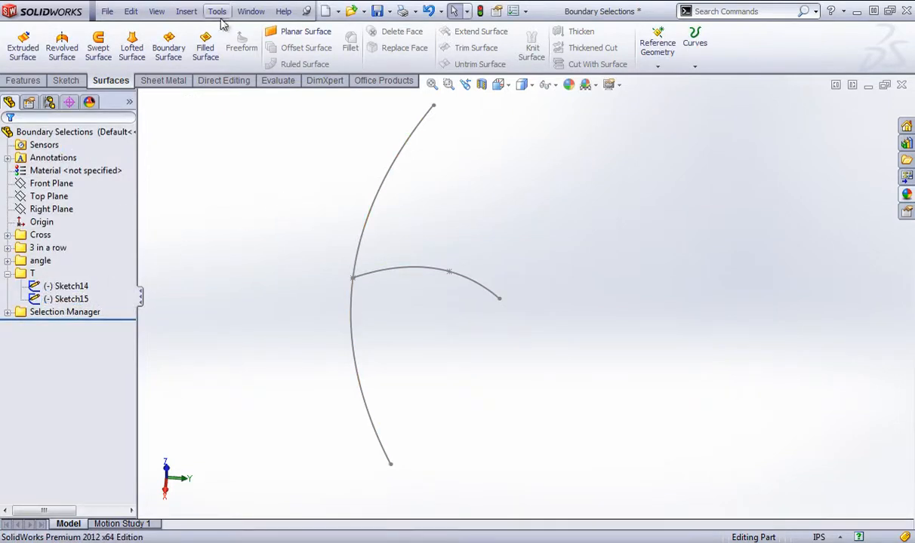
Preview a boundary surface with Sketch14 in Direction 1 and Sketch15 in Direction 2, and cancel it.
click(168, 48)
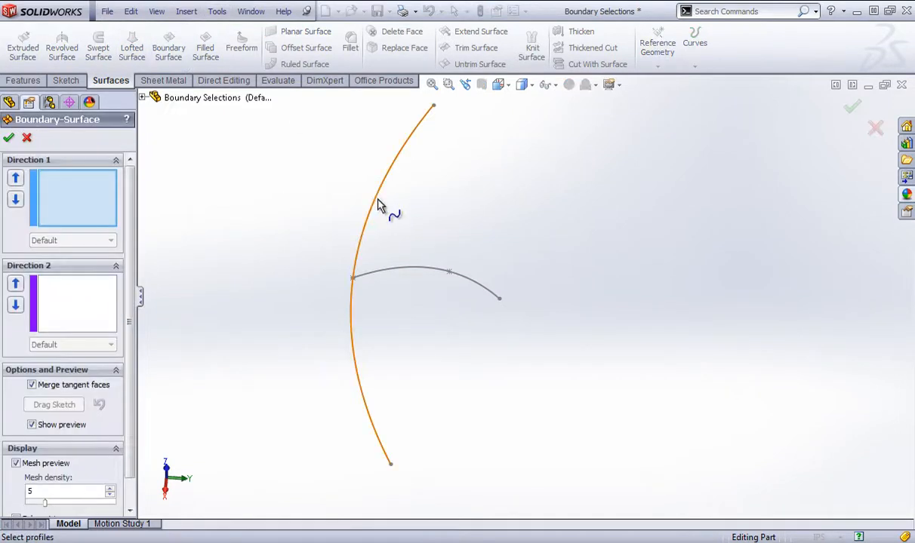
click(380, 205)
click(76, 315)
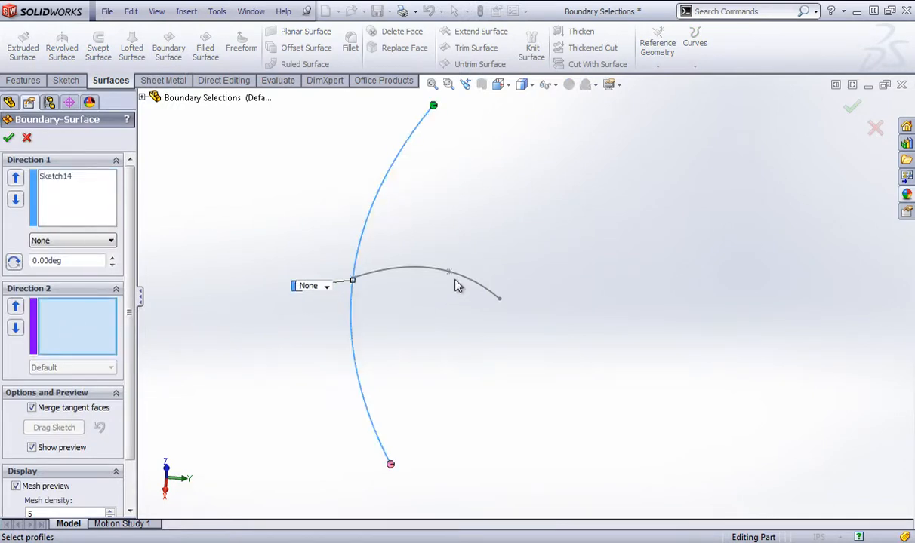
click(407, 273)
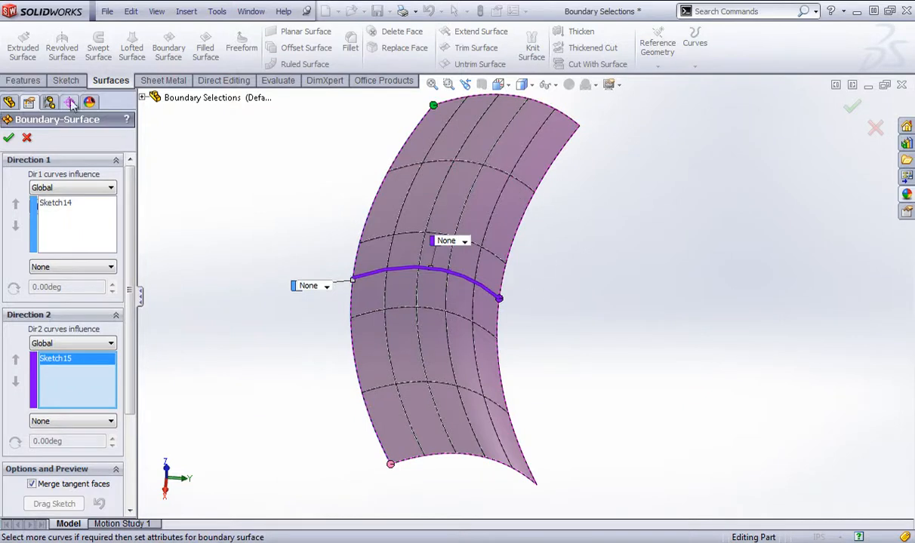
click(27, 140)
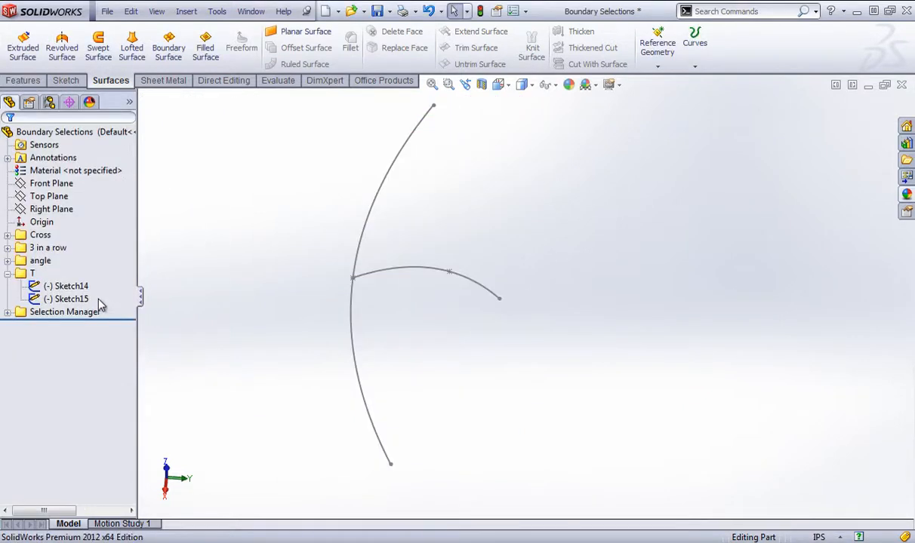
Hide Sketch14 and Sketch15 and collapse the T folder.
drag(98, 300, 44, 287)
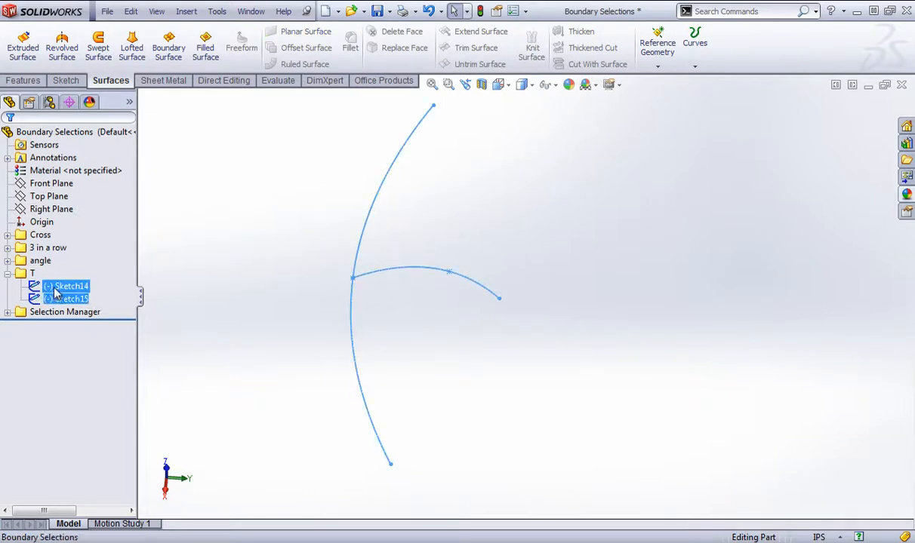
right_click(56, 295)
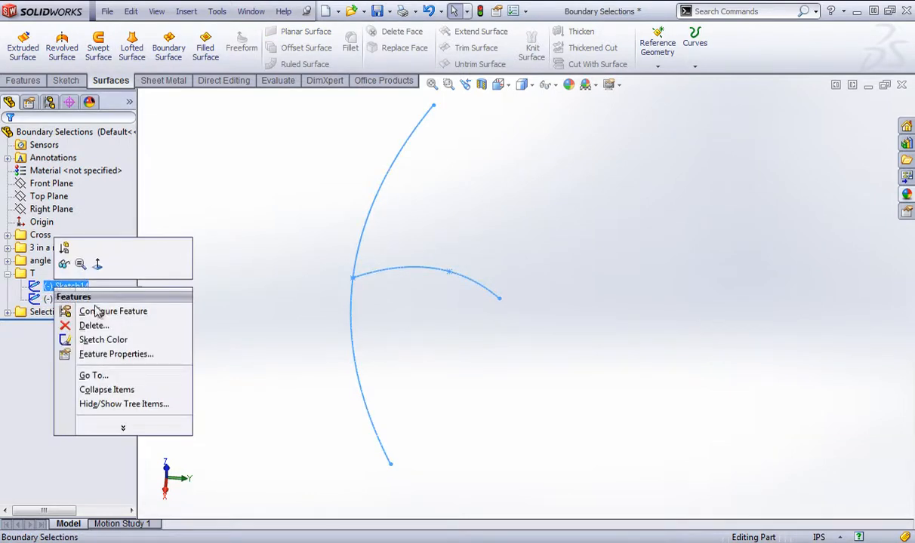
click(65, 263)
click(9, 274)
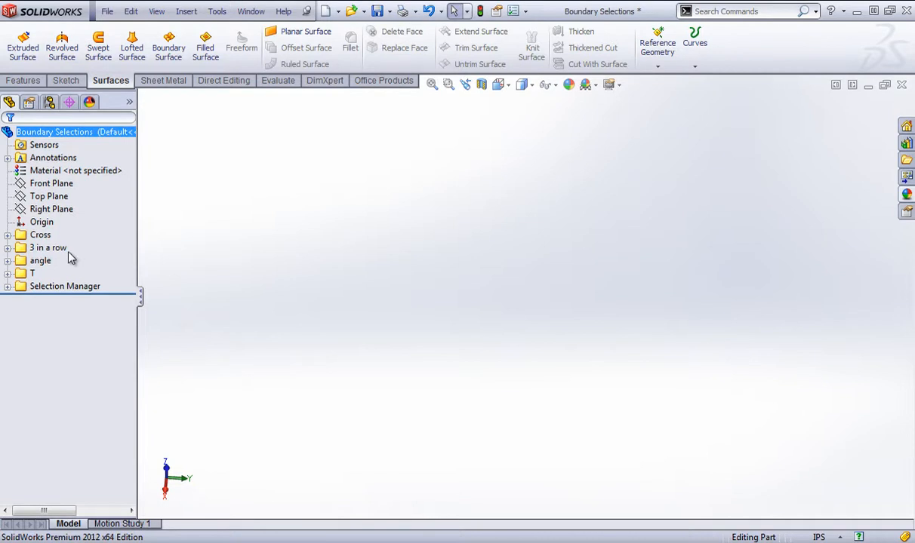
Expand the 3 in a row folder and show its four sketches, Sketch3 to Sketch6.
click(7, 248)
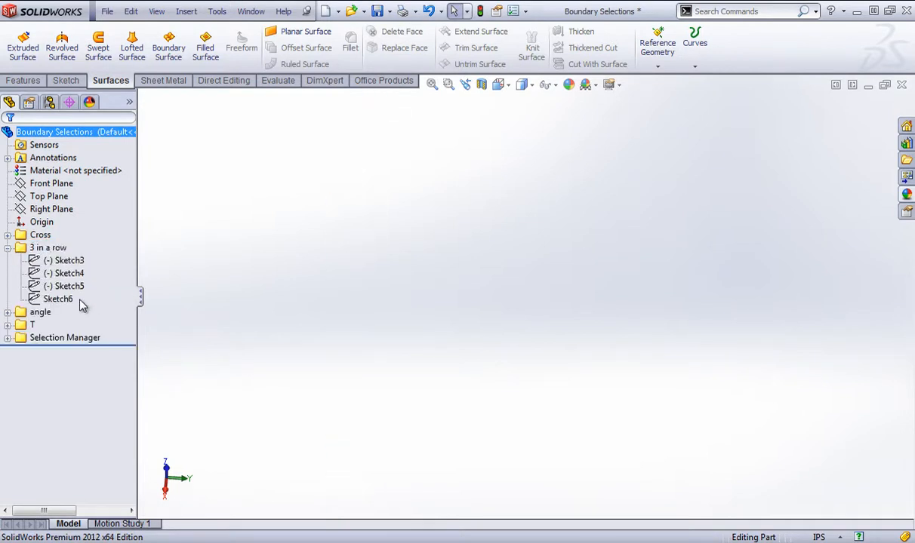
click(58, 299)
shift+click(64, 260)
right_click(47, 263)
click(65, 238)
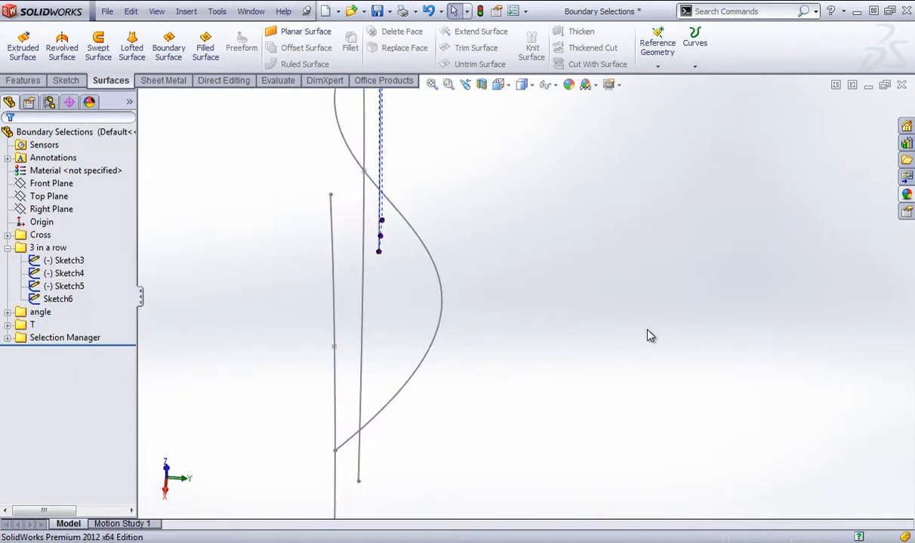
mouse_move(651, 336)
middle_down()
mouse_move(576, 240)
mouse_move(492, 243)
mouse_move(482, 316)
mouse_move(548, 397)
middle_up()
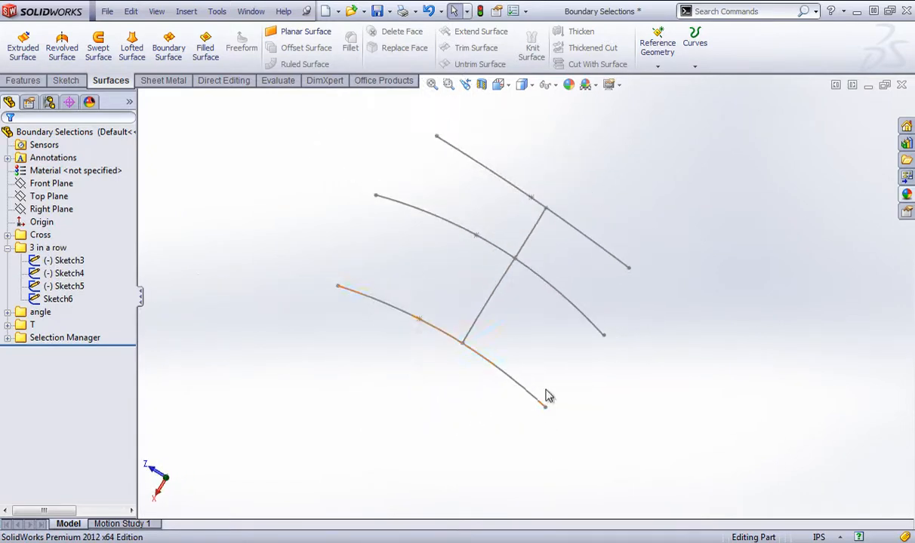
Create a boundary surface with Sketch5, Sketch4 and Sketch3 in Direction 1 and the crossing curve Sketch6 in Direction 2.
click(169, 47)
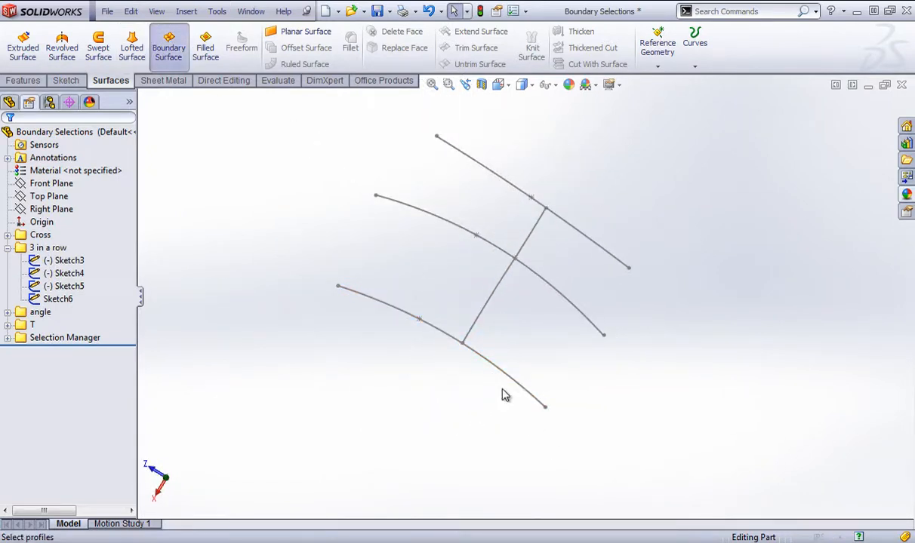
click(498, 372)
click(565, 302)
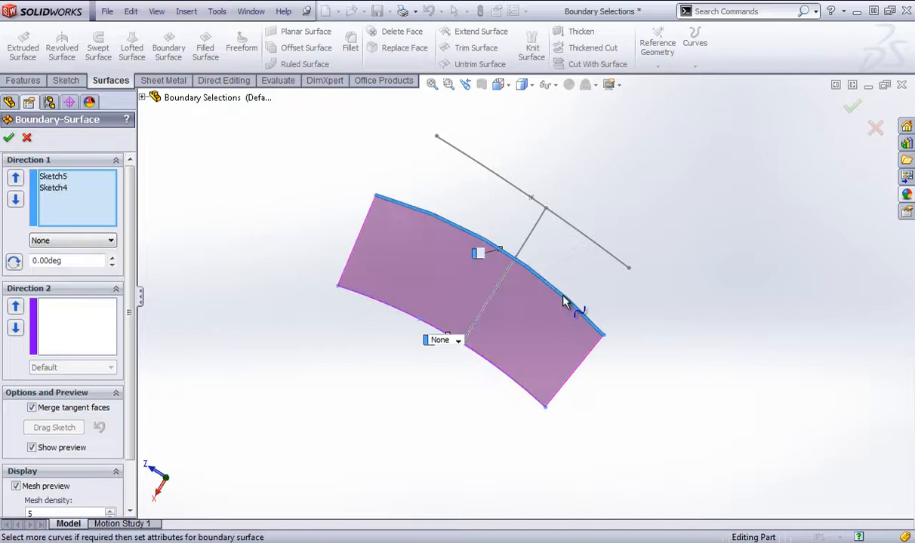
click(592, 246)
mouse_move(541, 277)
middle_down()
mouse_move(408, 208)
mouse_move(459, 229)
middle_up()
click(52, 325)
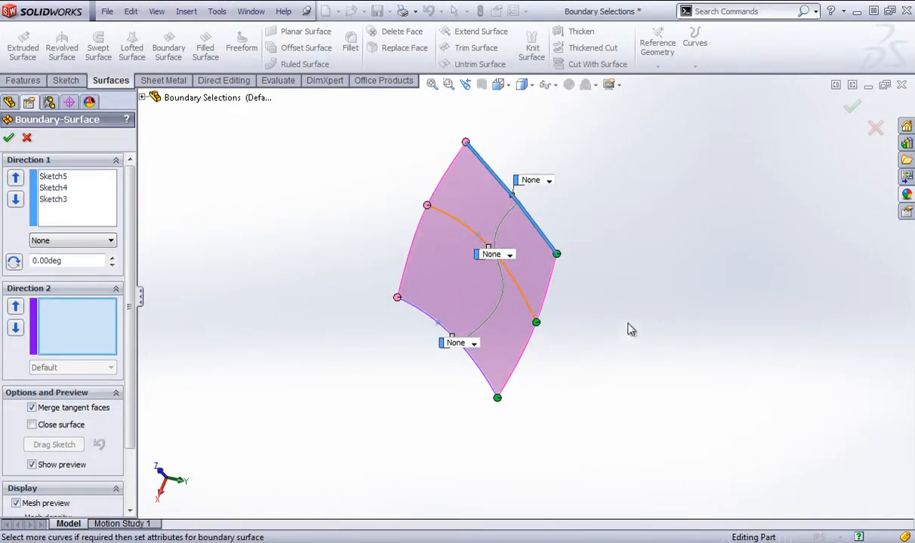
click(500, 299)
mouse_move(582, 384)
middle_down()
mouse_move(525, 364)
mouse_move(559, 302)
mouse_move(579, 234)
mouse_move(688, 267)
mouse_move(632, 281)
middle_up()
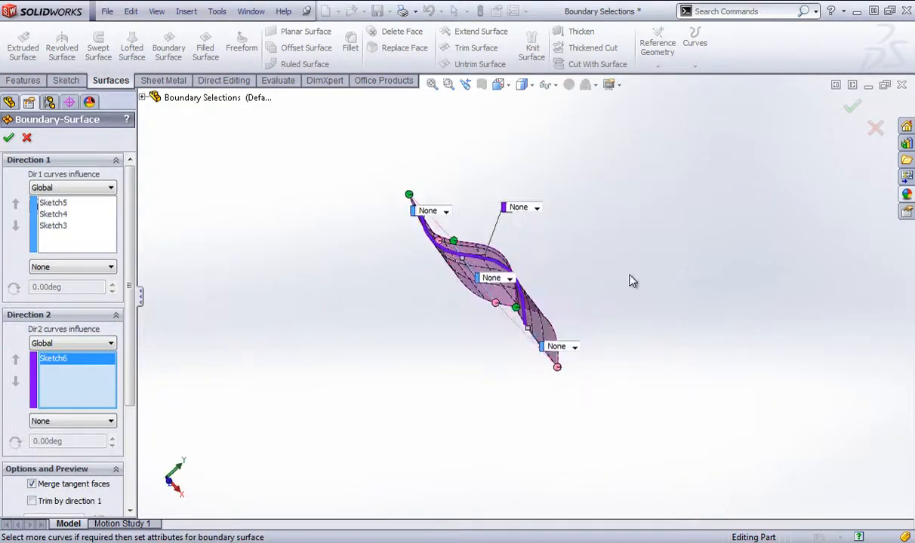
click(8, 138)
Inspect the boundary surface built through the three row curves and delete it.
mouse_move(299, 224)
middle_down()
mouse_move(239, 254)
mouse_move(212, 308)
mouse_move(188, 308)
middle_up()
right_click(75, 311)
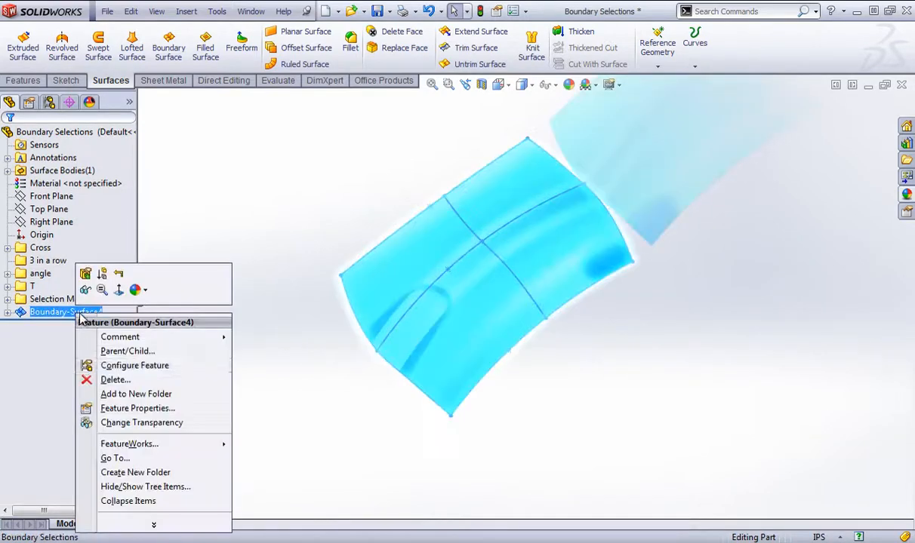
click(113, 380)
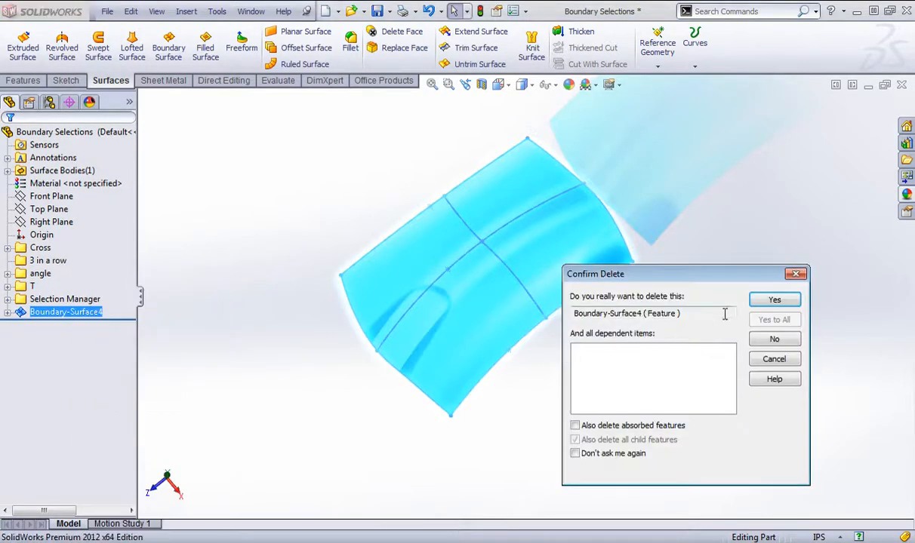
click(755, 300)
Hide Sketch3 to Sketch6 and collapse the 3 in a row folder.
click(58, 338)
mouse_move(91, 296)
mouse_down()
mouse_move(47, 261)
mouse_move(36, 266)
mouse_up()
right_click(36, 266)
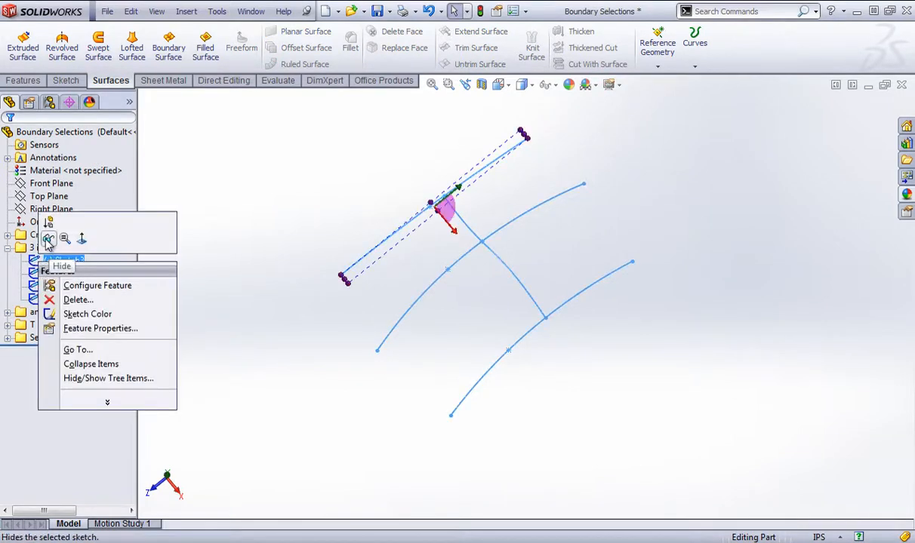
click(45, 240)
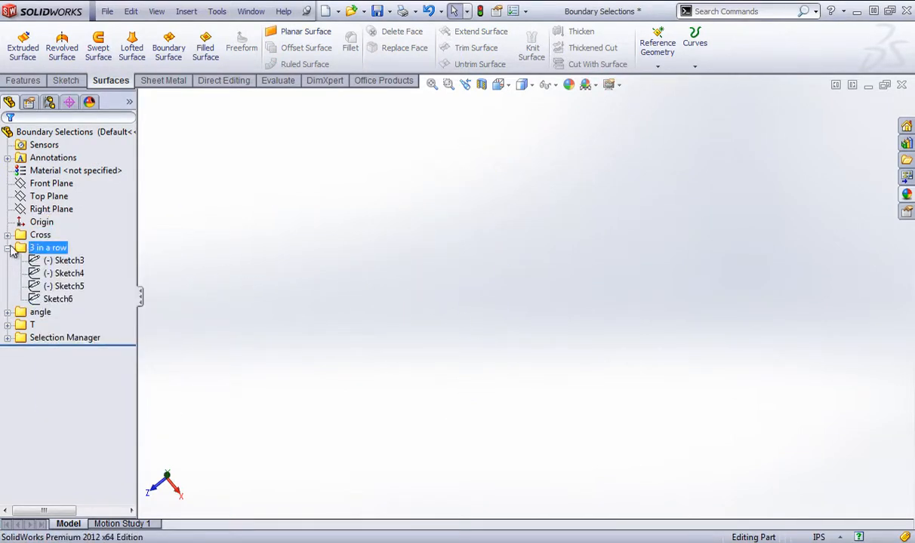
click(7, 248)
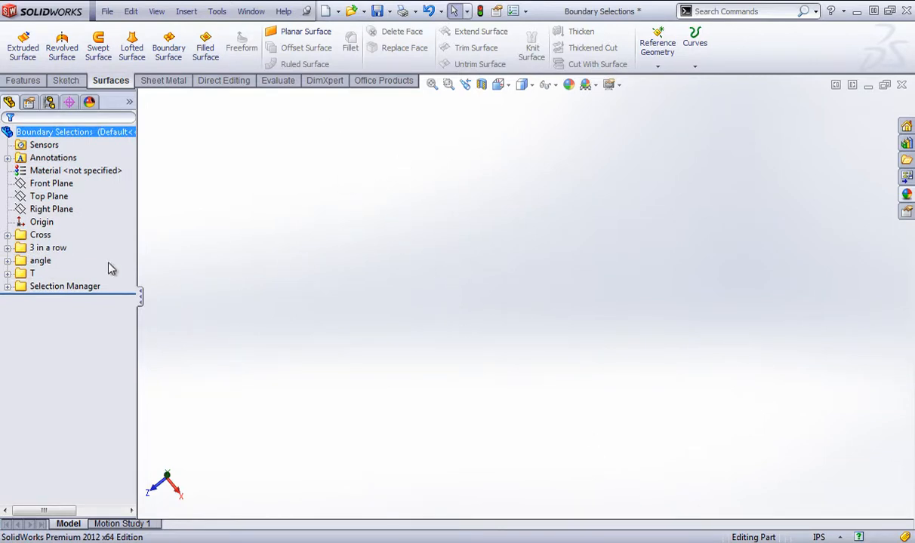
Expand the angle folder and show its planes, Plane1 to Plane5, and its sketches, Sketch8 to Sketch13.
click(6, 260)
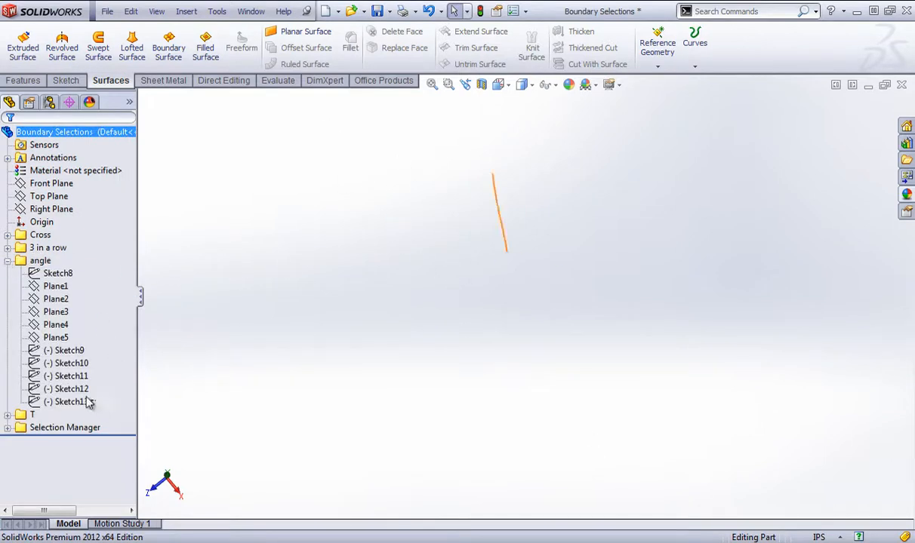
drag(86, 400, 16, 253)
right_click(52, 273)
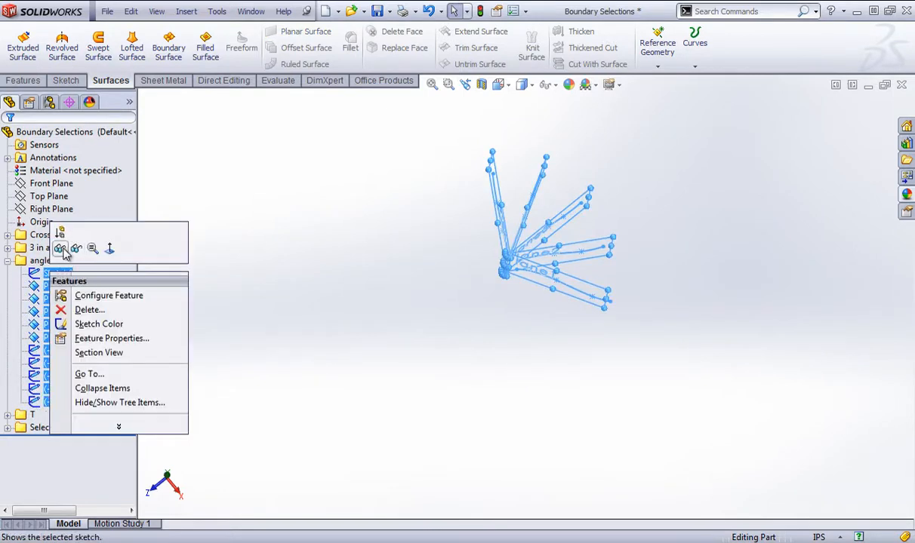
click(73, 250)
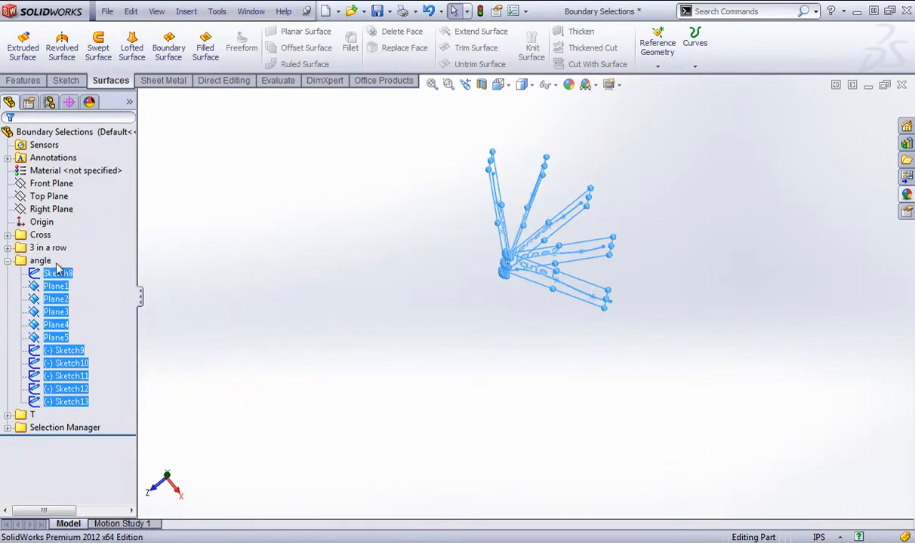
right_click(45, 273)
click(59, 248)
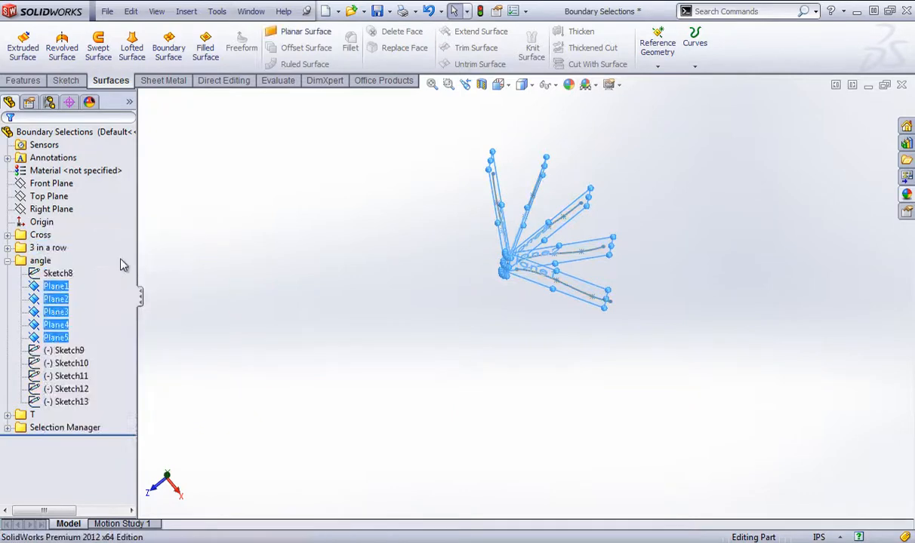
click(339, 281)
middle_drag(600, 332, 579, 250)
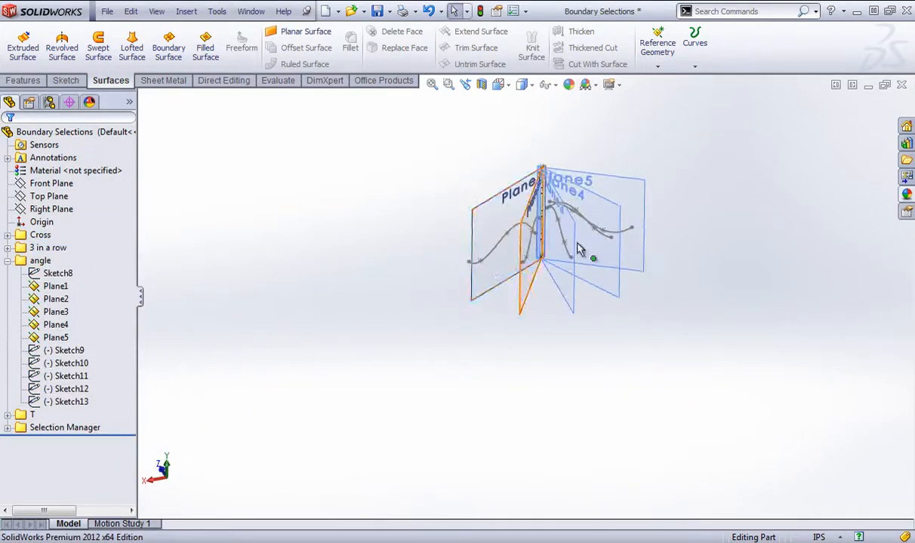
Hide Plane1 to Plane5 so that only the sketches of the angle folder are displayed.
drag(79, 331, 47, 293)
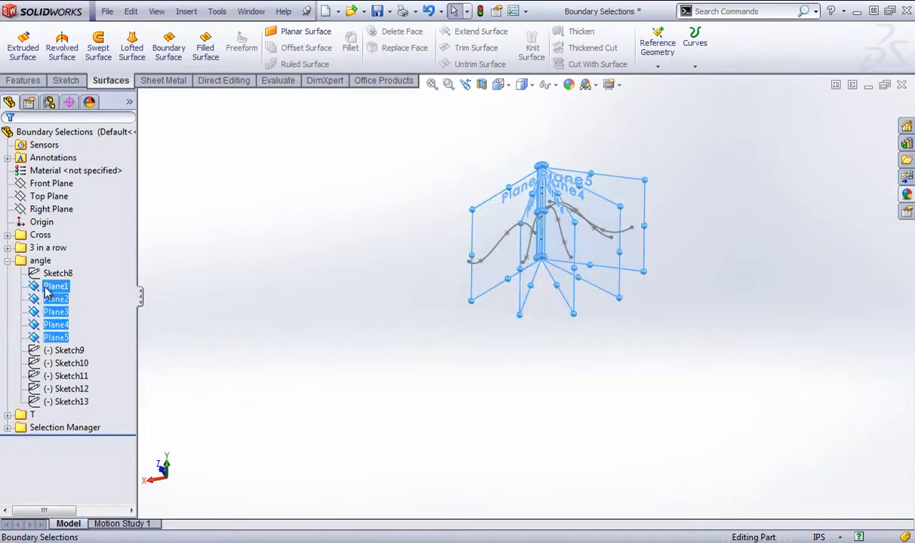
right_click(46, 293)
click(65, 261)
middle_drag(286, 388, 243, 415)
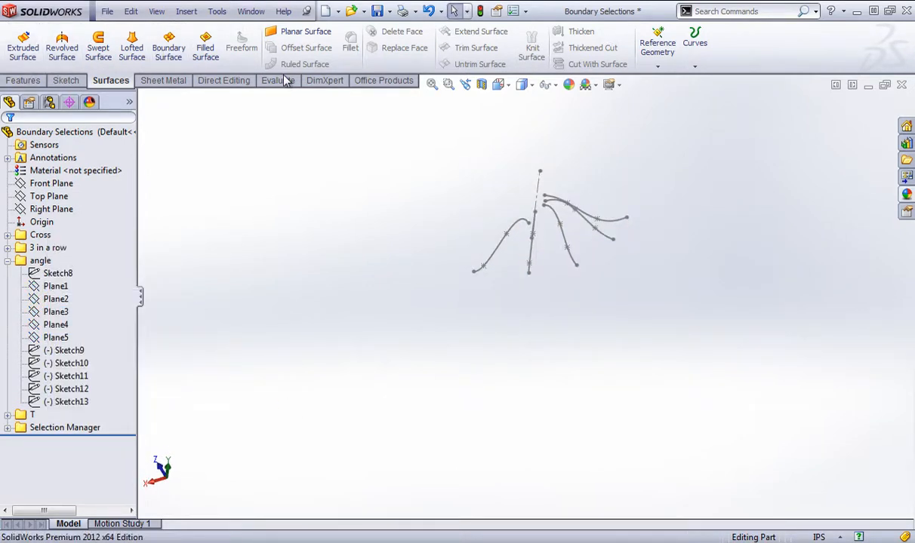
Build a boundary surface through the five angled curves, Sketch9 to Sketch13 in order, as Direction 1 curves.
click(168, 47)
click(476, 254)
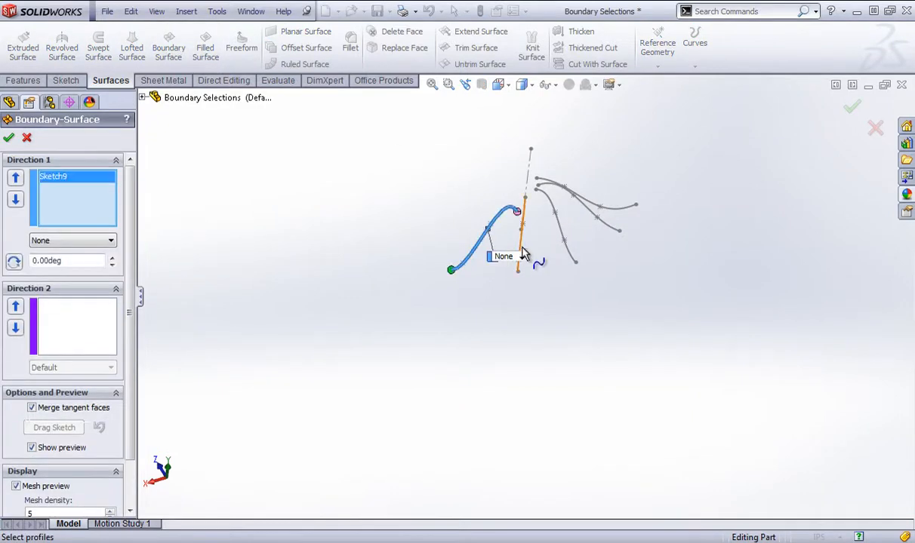
click(521, 255)
middle_drag(565, 261, 577, 261)
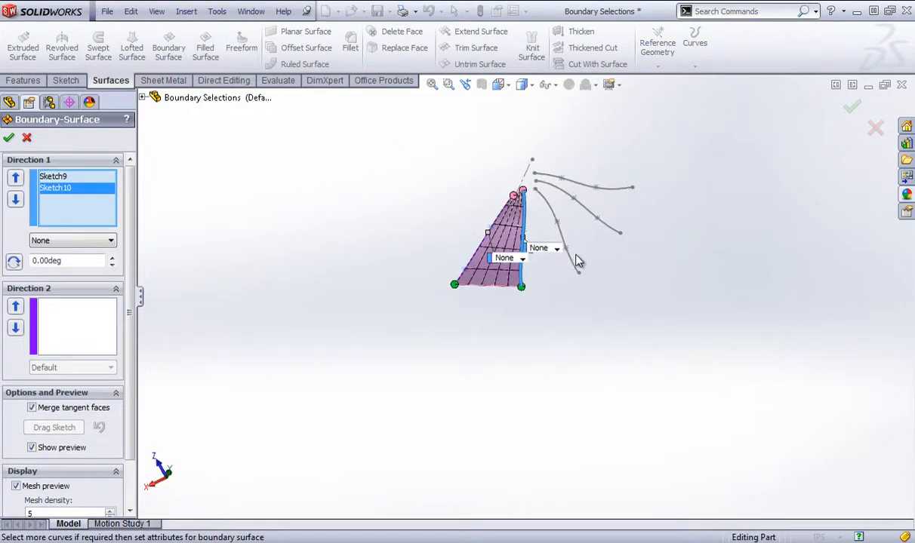
click(571, 260)
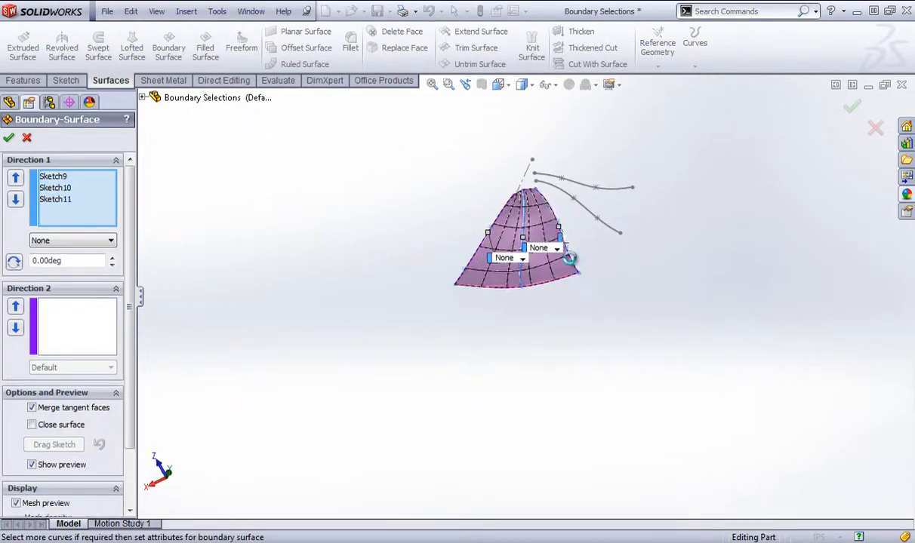
click(615, 230)
click(625, 192)
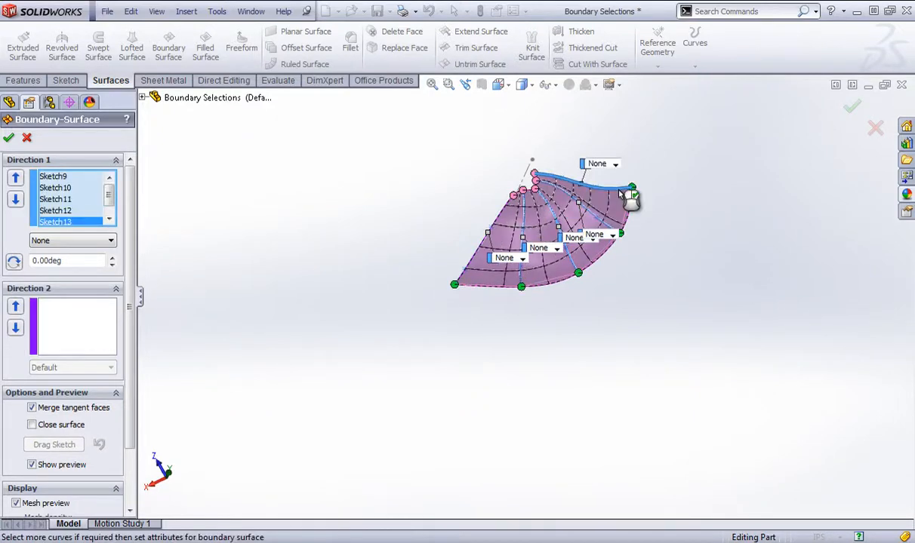
middle_drag(627, 196, 741, 176)
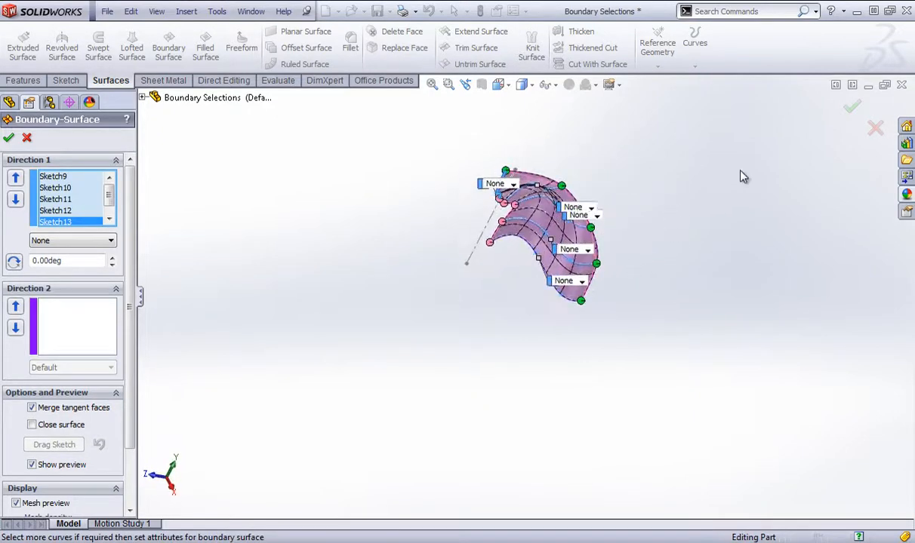
click(852, 110)
Inspect the boundary surface through the five angled curves from several directions and delete it.
middle_drag(585, 151, 317, 189)
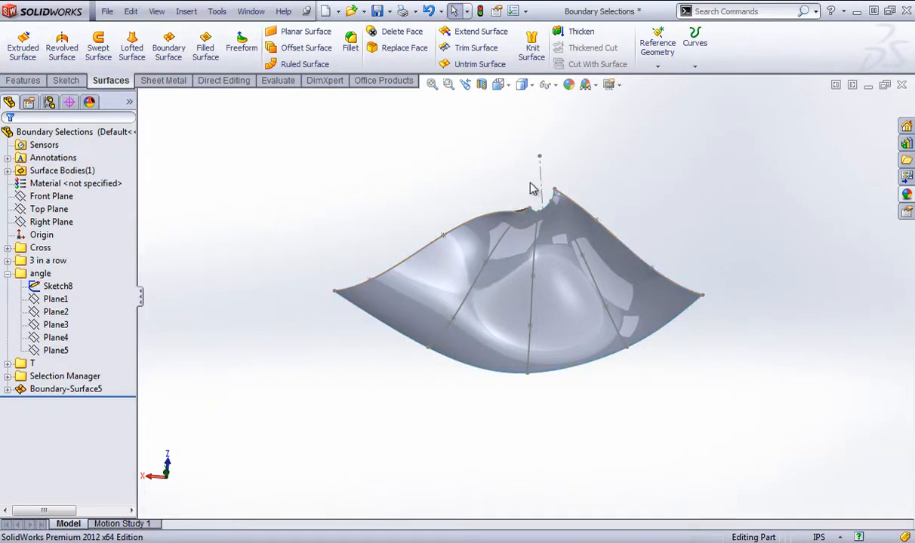
mouse_move(345, 201)
middle_down()
mouse_move(441, 273)
mouse_move(376, 149)
mouse_move(397, 118)
mouse_move(408, 252)
middle_up()
right_click(66, 389)
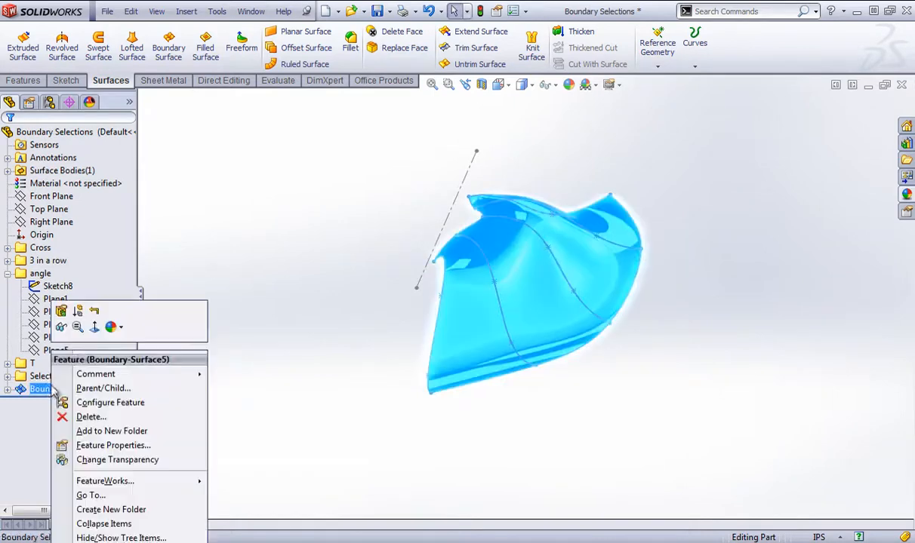
click(83, 388)
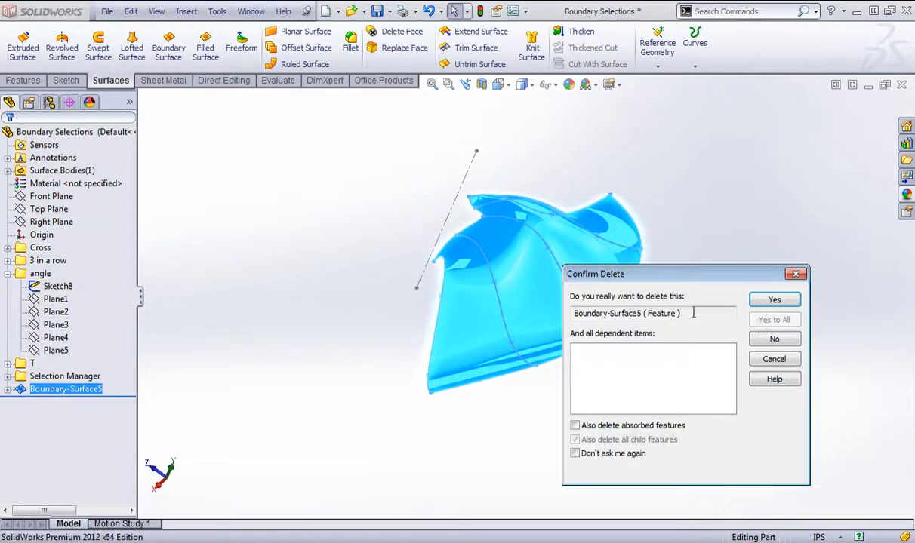
click(777, 300)
Hide all sketches and planes of the angle folder and collapse the folder.
click(60, 247)
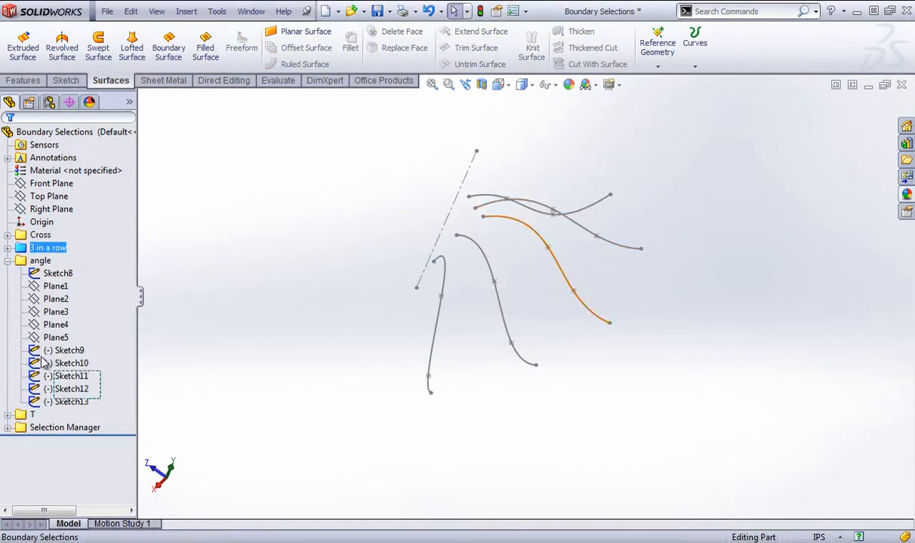
right_click(39, 261)
click(321, 269)
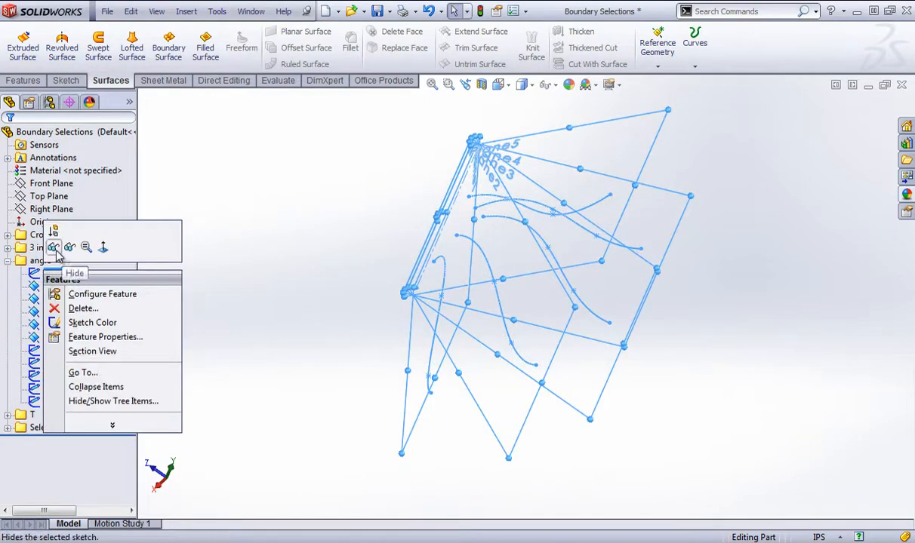
click(53, 249)
click(7, 261)
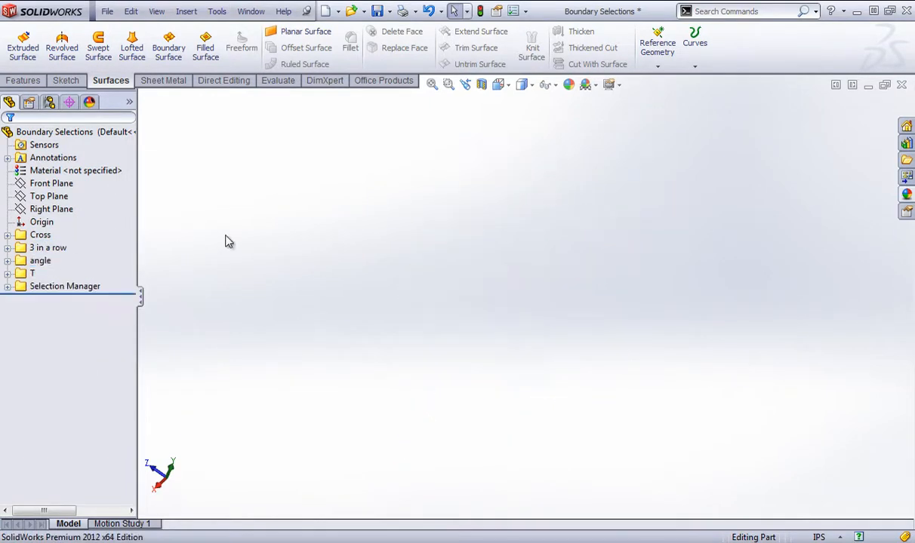
Switch to the Fill intro part and show Sketch3 and Sketch4 of the 2 sided folder.
click(250, 10)
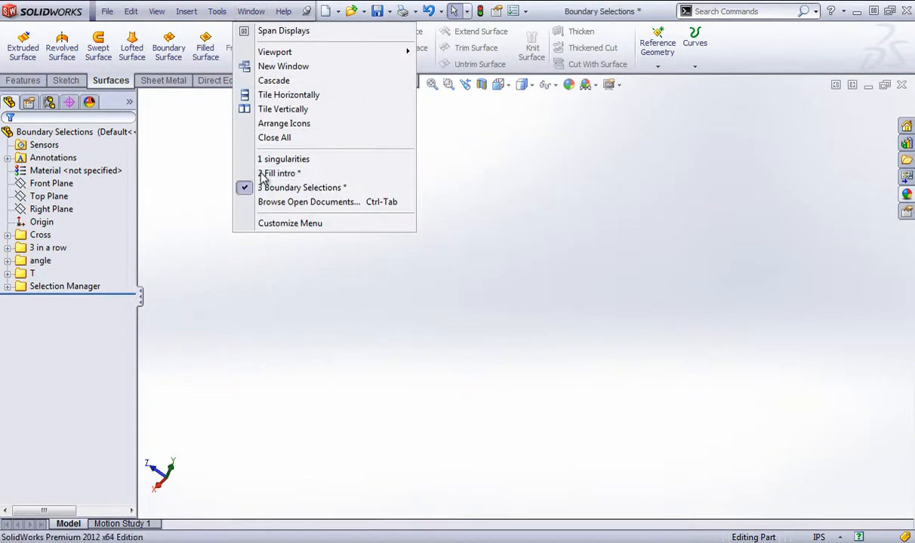
click(293, 174)
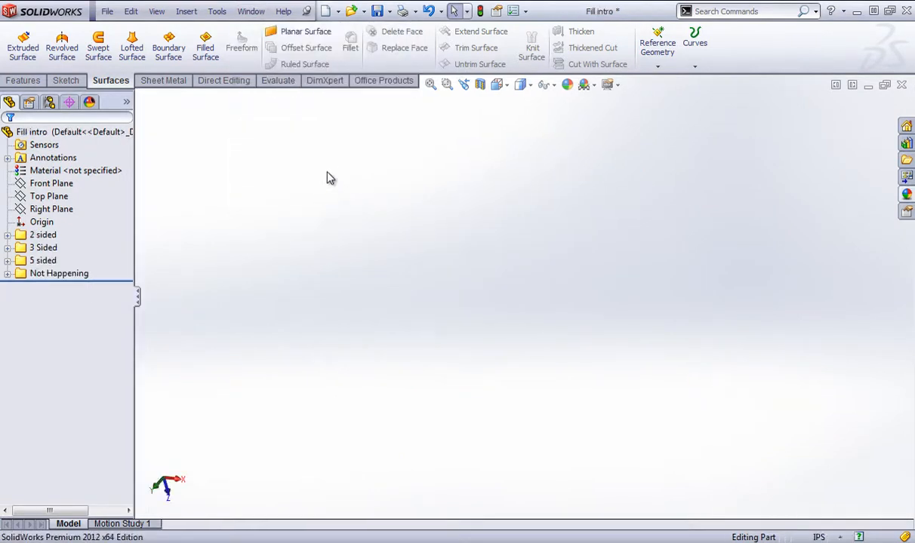
click(7, 235)
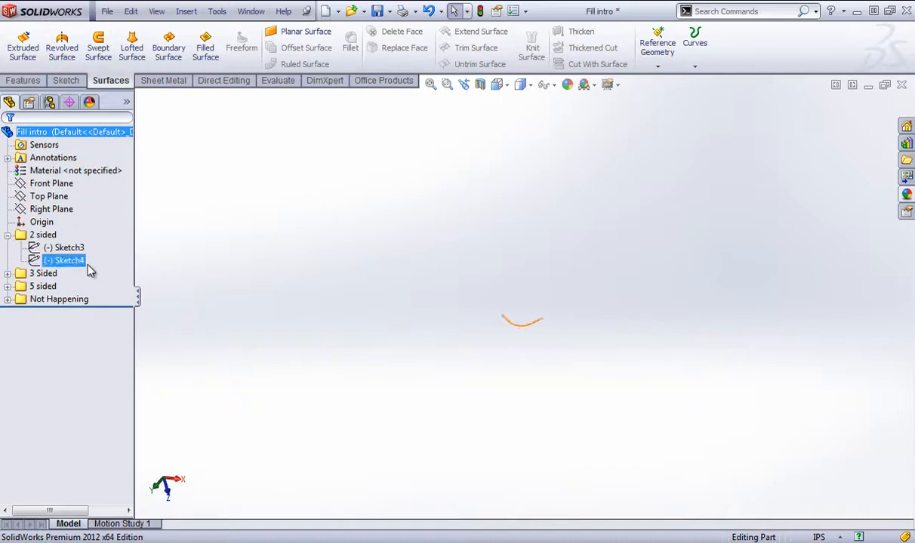
click(75, 260)
ctrl+click(68, 248)
right_click(60, 251)
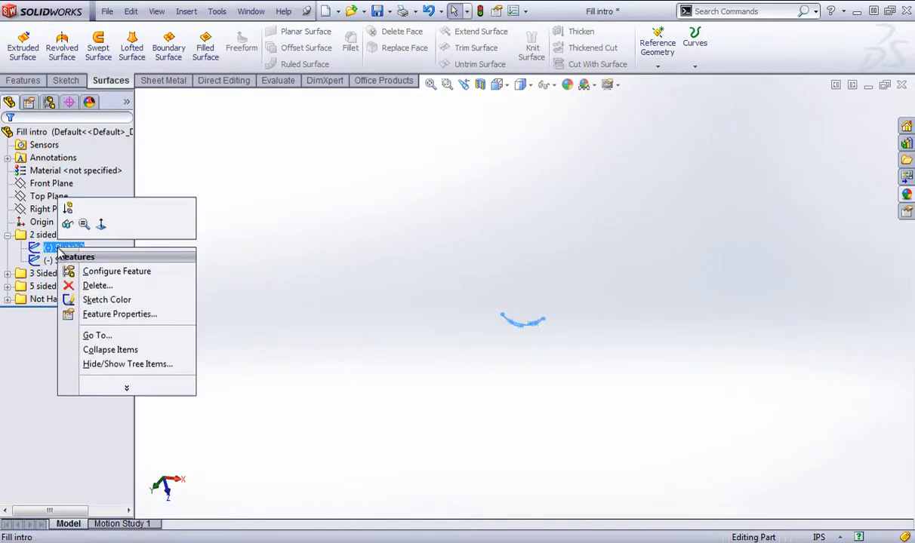
click(68, 227)
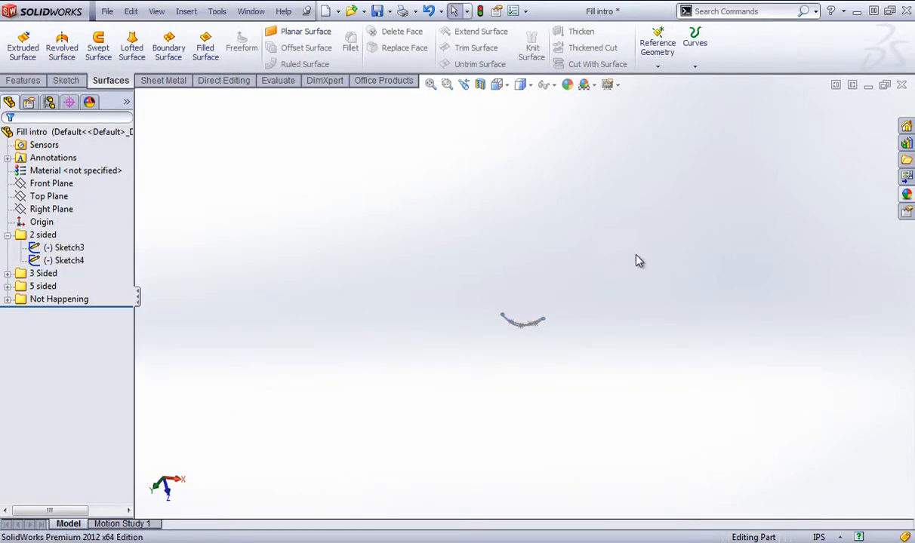
Start a filled surface with Sketch4 and Sketch3 of the two-sided loop as its patch boundary.
mouse_move(525, 227)
middle_down()
mouse_move(574, 251)
mouse_move(611, 148)
middle_up()
scroll(480, 333, down, 5)
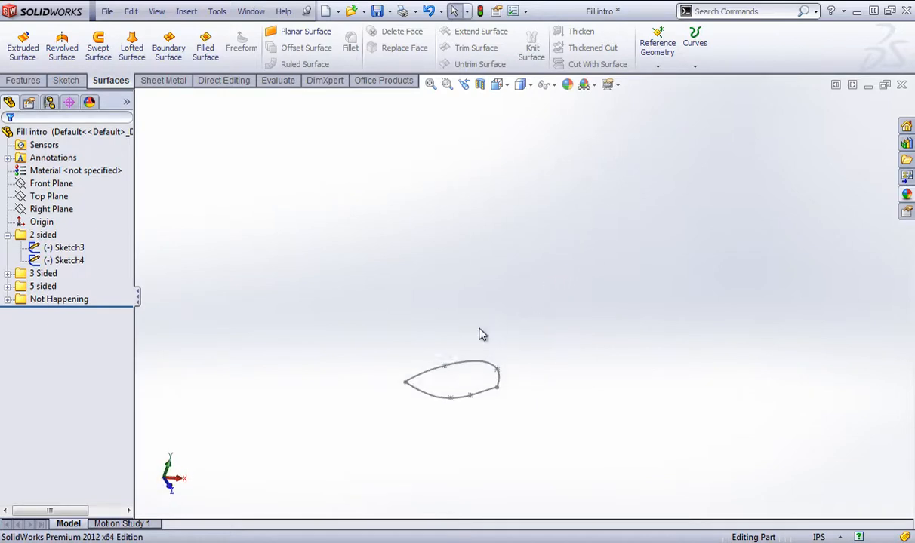
mouse_move(521, 363)
middle_down()
mouse_move(428, 322)
mouse_move(443, 344)
mouse_move(490, 318)
mouse_move(480, 422)
middle_up()
scroll(481, 439, down, 5)
mouse_move(482, 298)
middle_down()
mouse_move(458, 343)
mouse_move(445, 325)
middle_up()
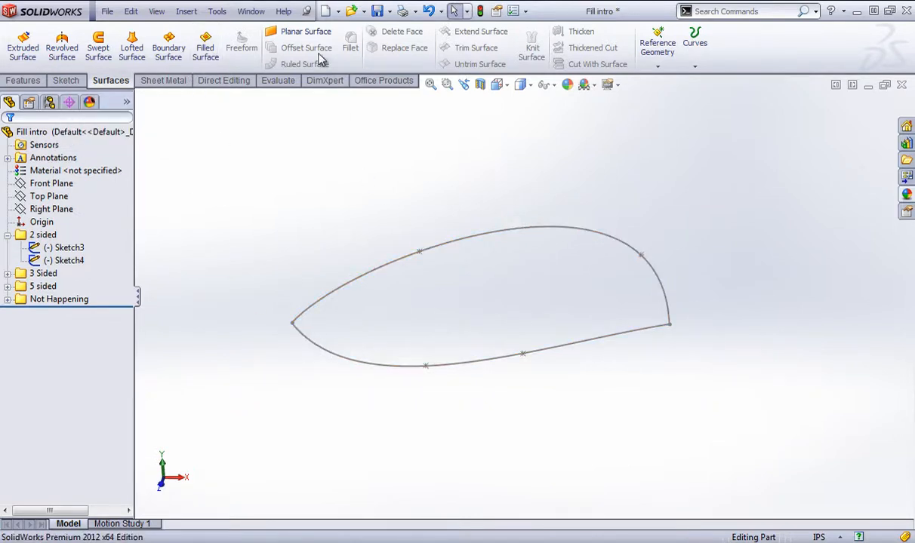
click(204, 47)
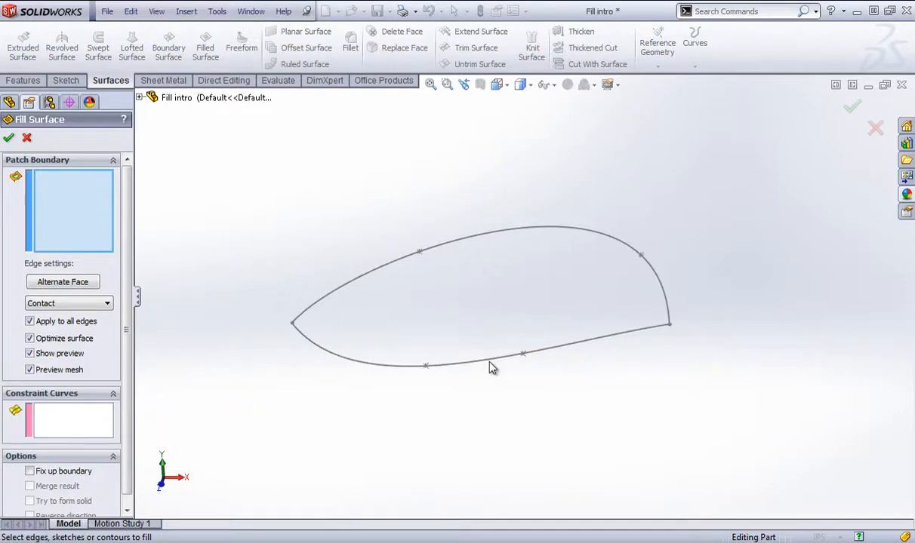
click(490, 362)
click(486, 238)
middle_drag(486, 238, 470, 297)
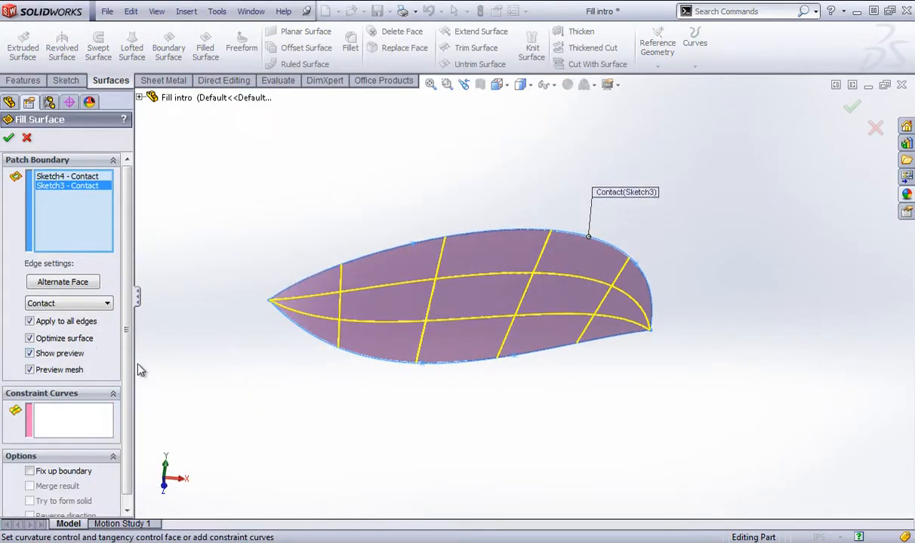
Turn off Optimize surface for the two-sided fill and create the surface.
mouse_move(239, 356)
middle_down()
mouse_move(241, 347)
mouse_move(231, 356)
middle_up()
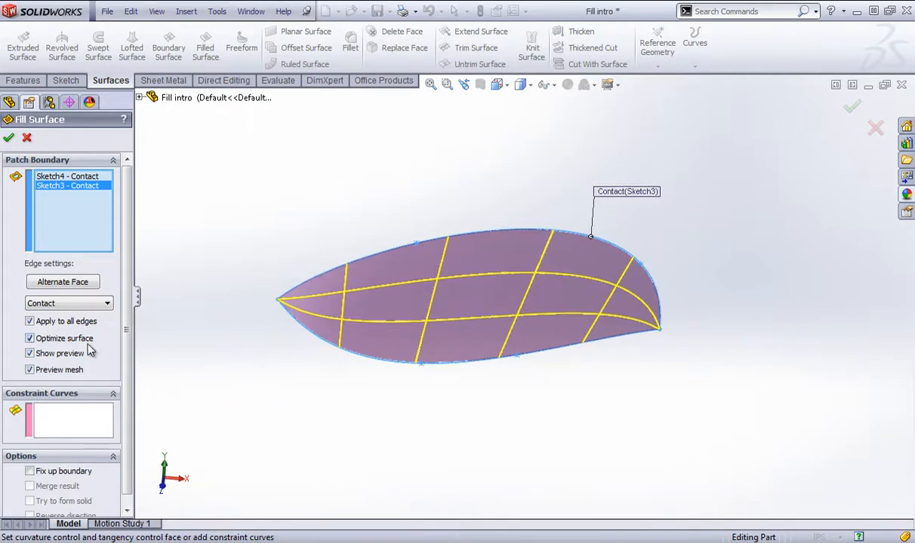
click(53, 341)
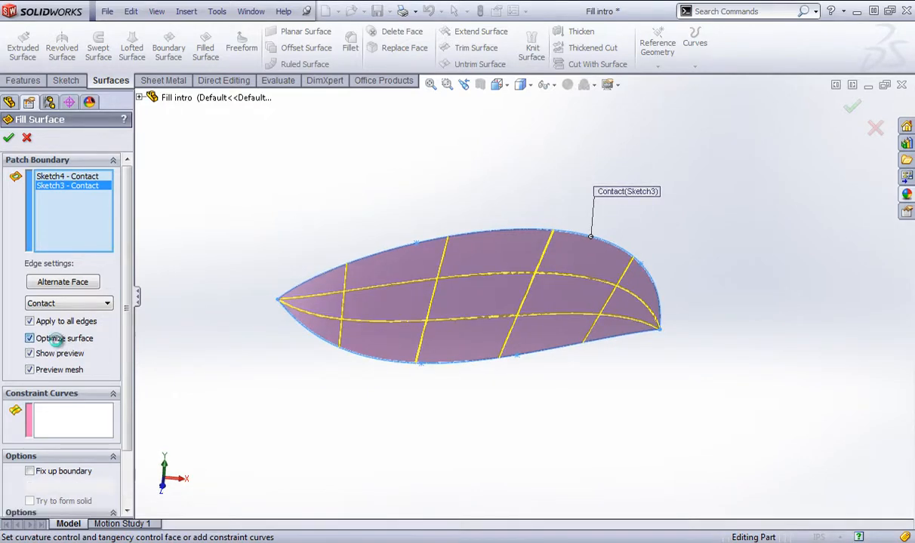
middle_drag(335, 378, 305, 390)
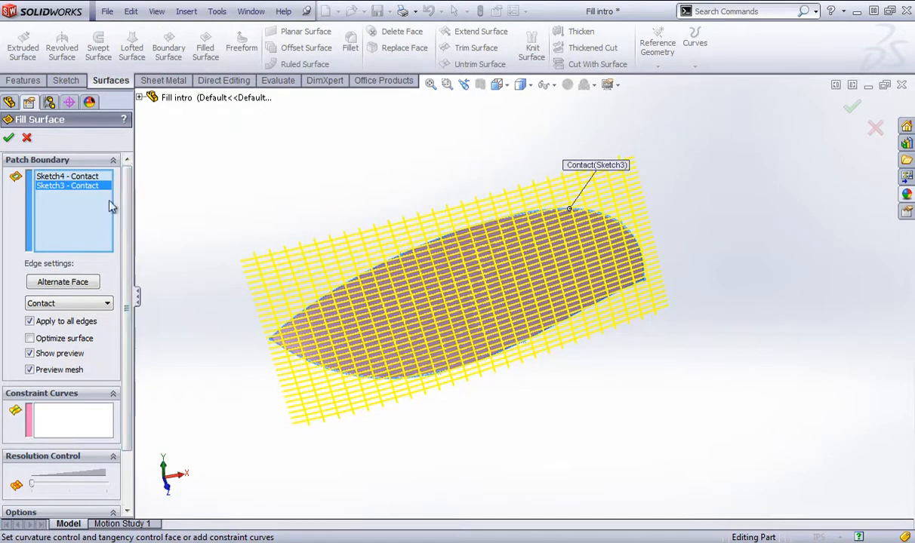
click(9, 139)
Inspect the two-sided fill and review the edge condition options in its definition without changing them.
middle_drag(400, 333, 325, 301)
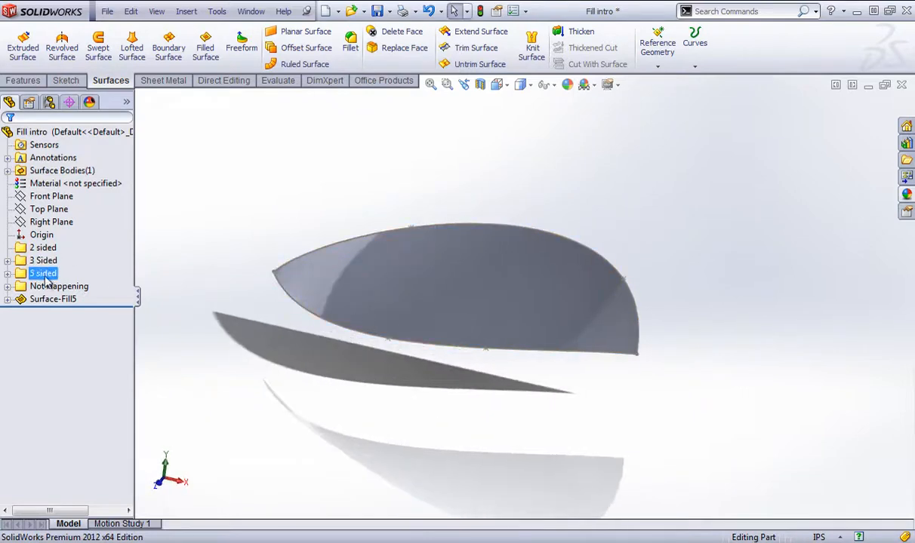
right_click(47, 299)
click(49, 262)
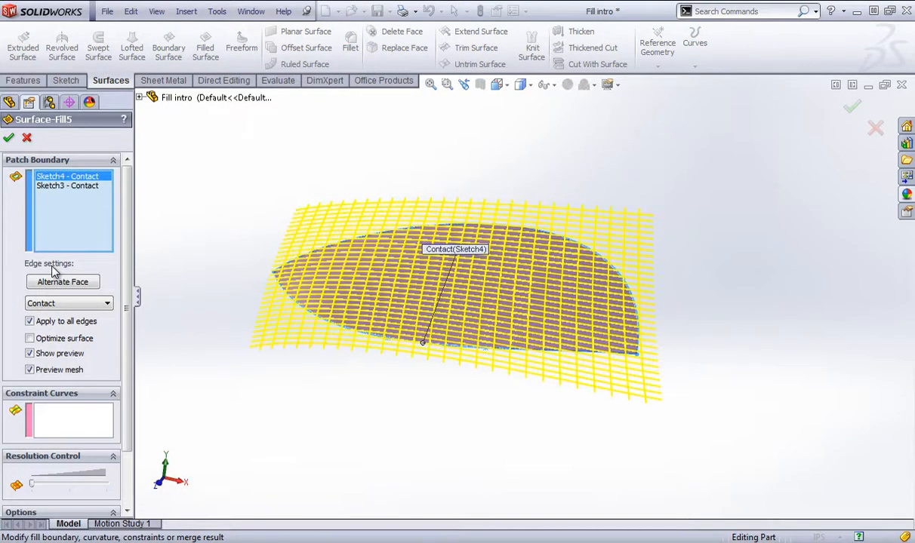
click(83, 302)
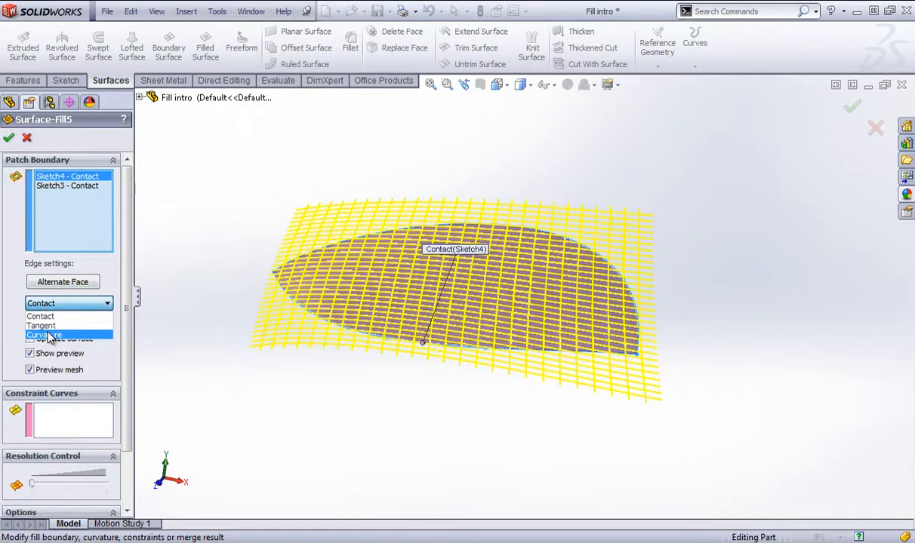
click(188, 239)
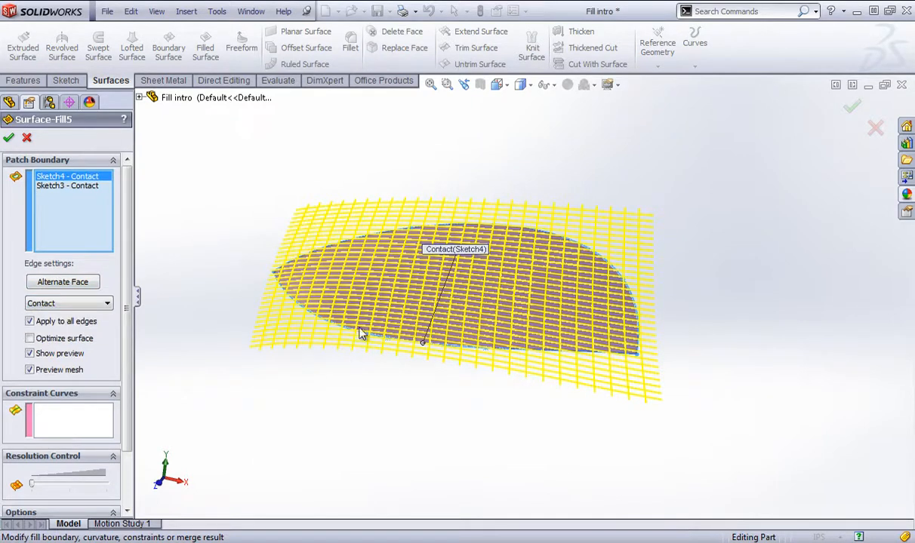
click(25, 140)
Delete the filled surface from the two-sided loop.
middle_drag(402, 451, 425, 424)
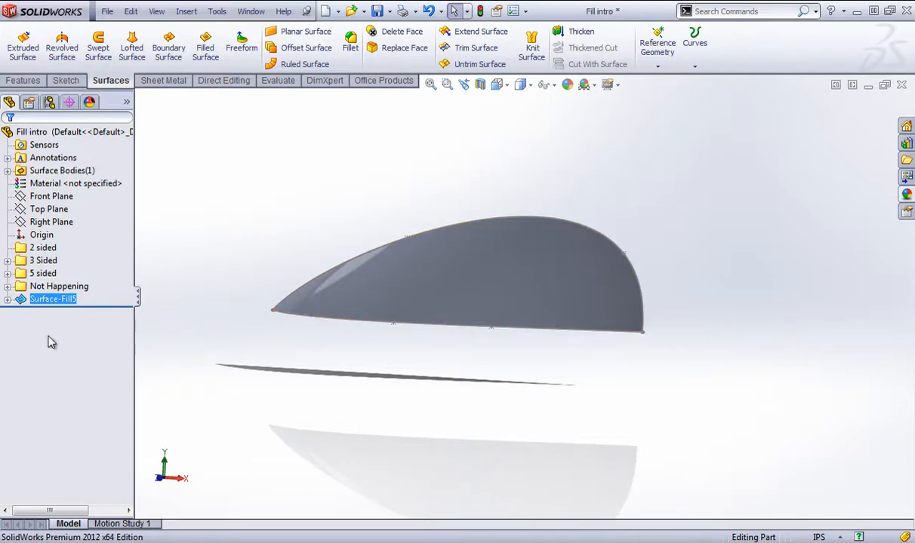
right_click(38, 300)
click(79, 369)
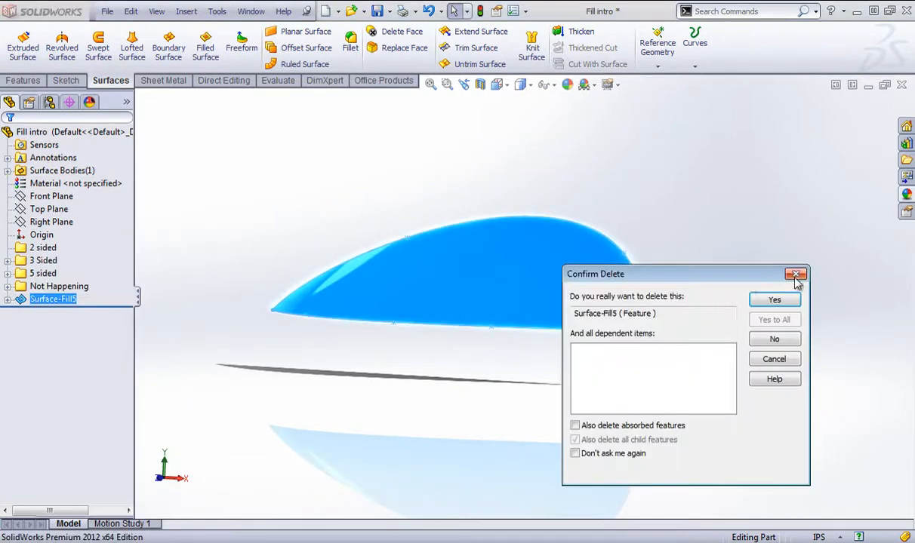
key(Return)
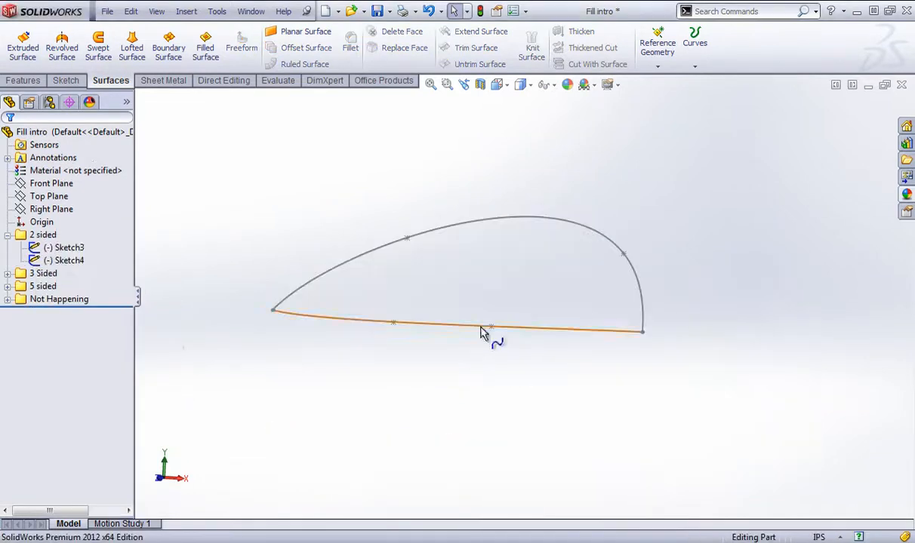
Hide the sketches of the 2 sided folder and collapse the folder.
drag(48, 248, 50, 248)
right_click(51, 248)
click(57, 222)
click(8, 236)
Expand the 3 Sided folder and show its Sketch1, Sketch2 and 3DSketch1.
click(8, 248)
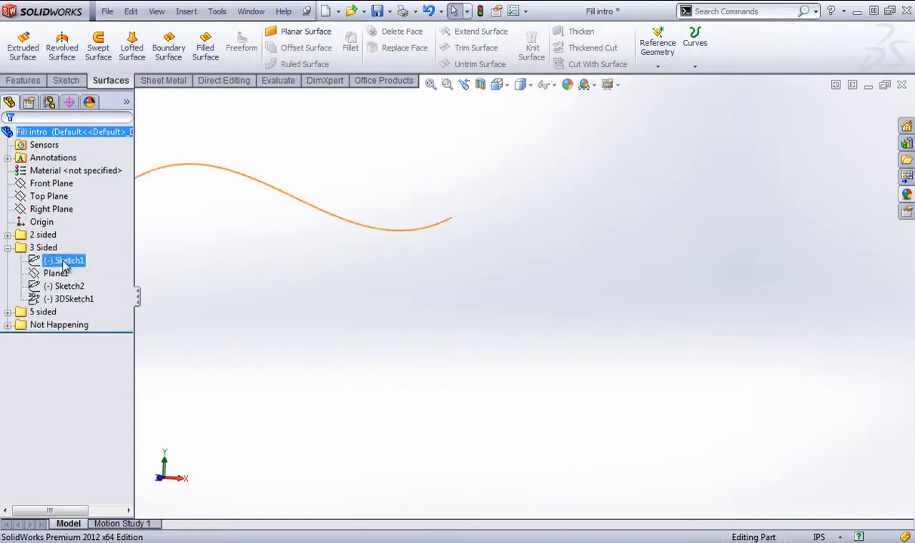
drag(98, 322, 39, 264)
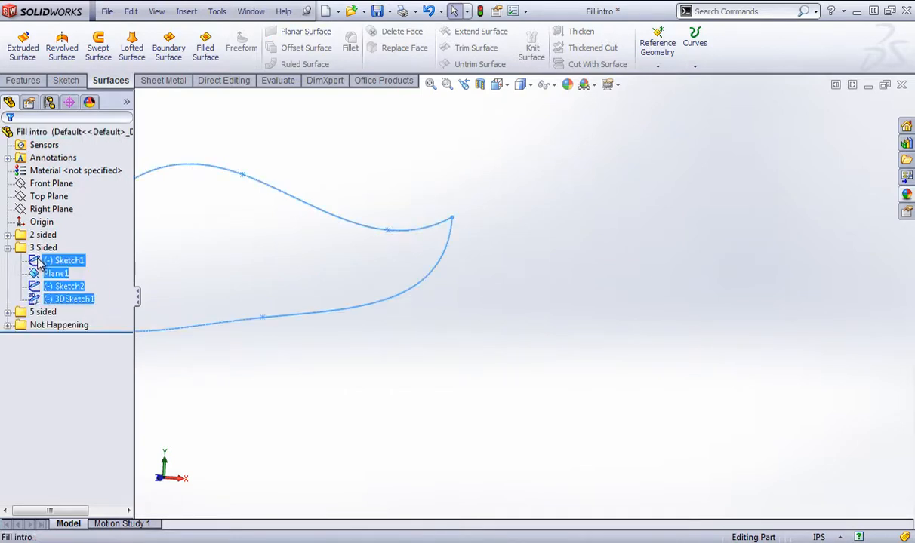
right_click(38, 260)
click(46, 237)
click(555, 405)
Create a filled surface from the three-sided loop of 3DSketch1, Sketch2 and Sketch1, using Contact edge conditions.
scroll(453, 389, up, 4)
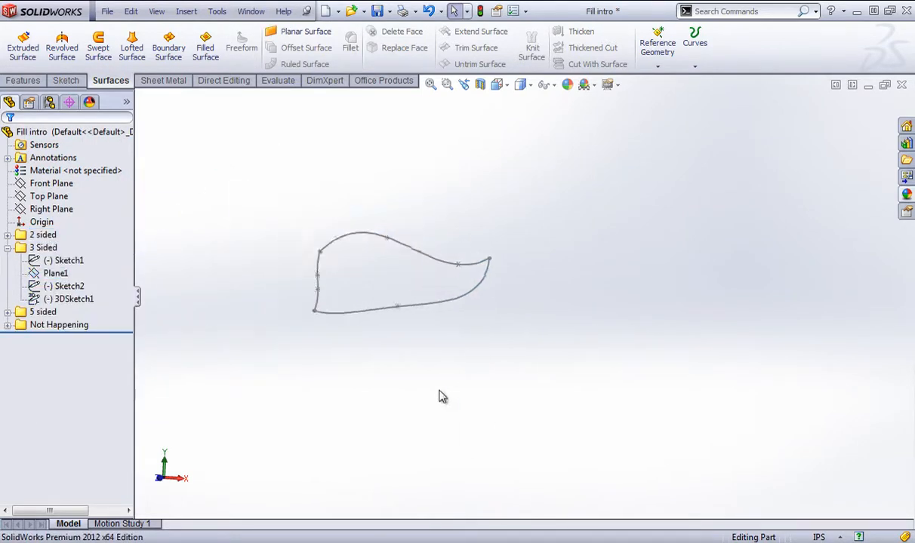
scroll(363, 261, down, 3)
click(205, 46)
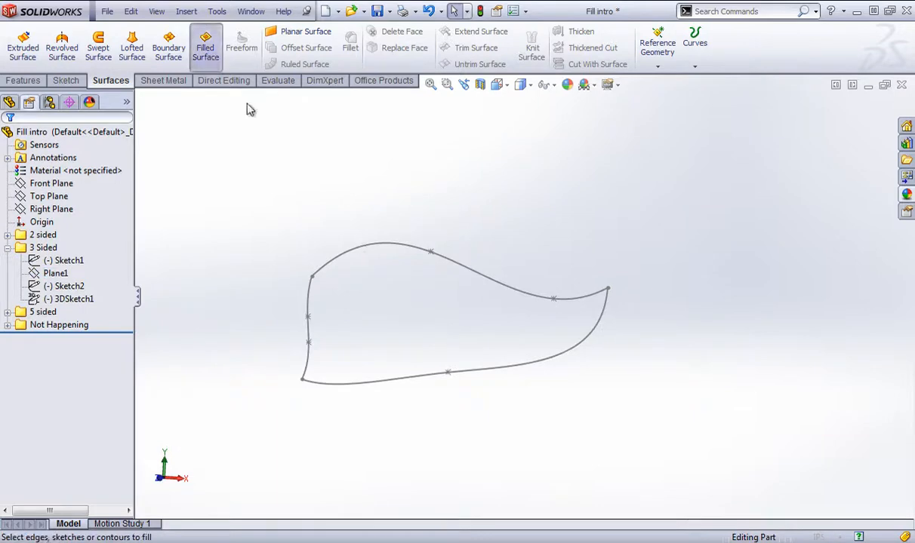
click(388, 383)
click(308, 330)
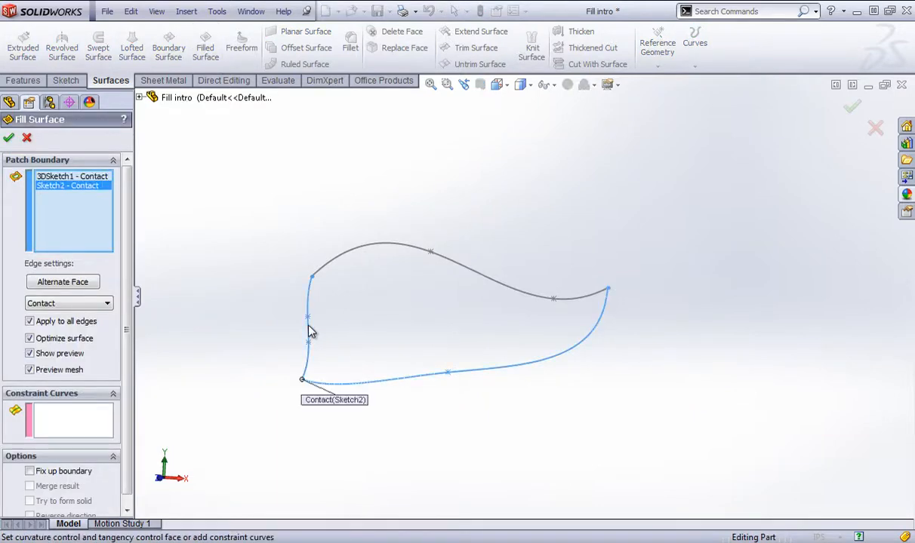
click(373, 250)
mouse_move(378, 243)
middle_down()
mouse_move(419, 272)
mouse_move(469, 267)
mouse_move(387, 256)
middle_up()
click(10, 139)
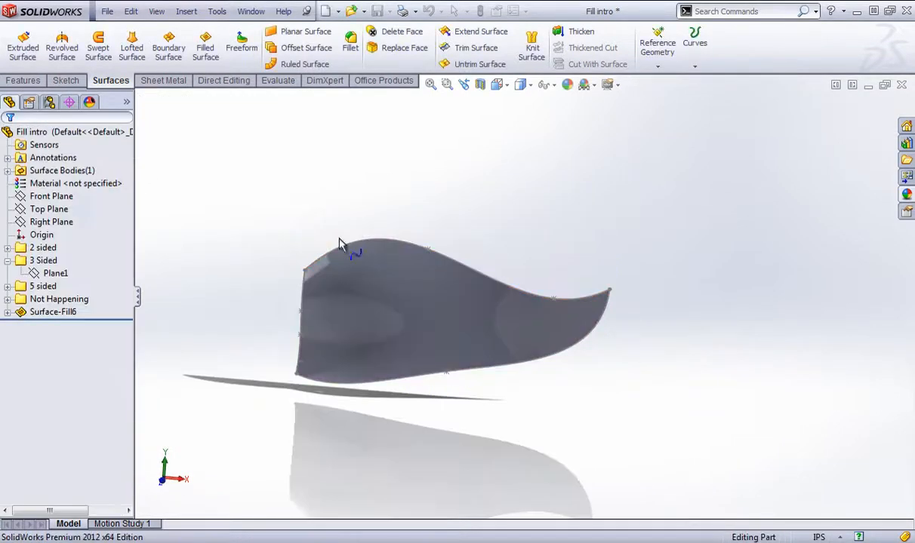
Inspect the three-sided fill and examine its preview mesh from several angles in its definition without changing anything.
mouse_move(388, 198)
middle_down()
mouse_move(262, 229)
mouse_move(398, 198)
mouse_move(404, 127)
mouse_move(400, 206)
middle_up()
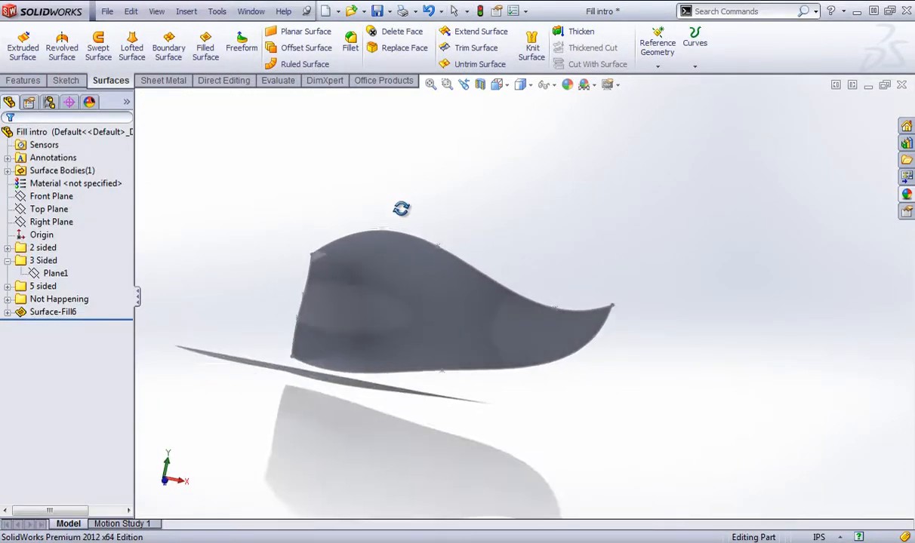
right_click(42, 311)
click(48, 273)
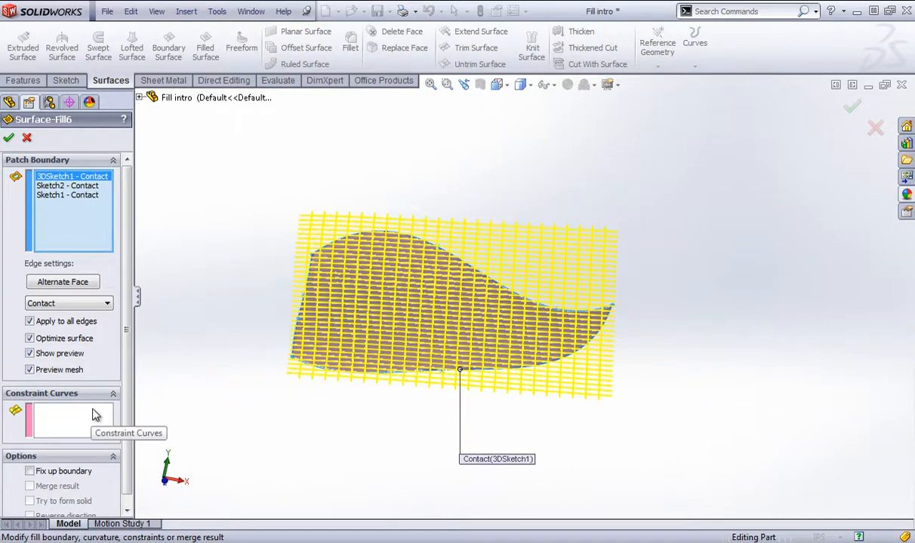
middle_drag(363, 410, 390, 337)
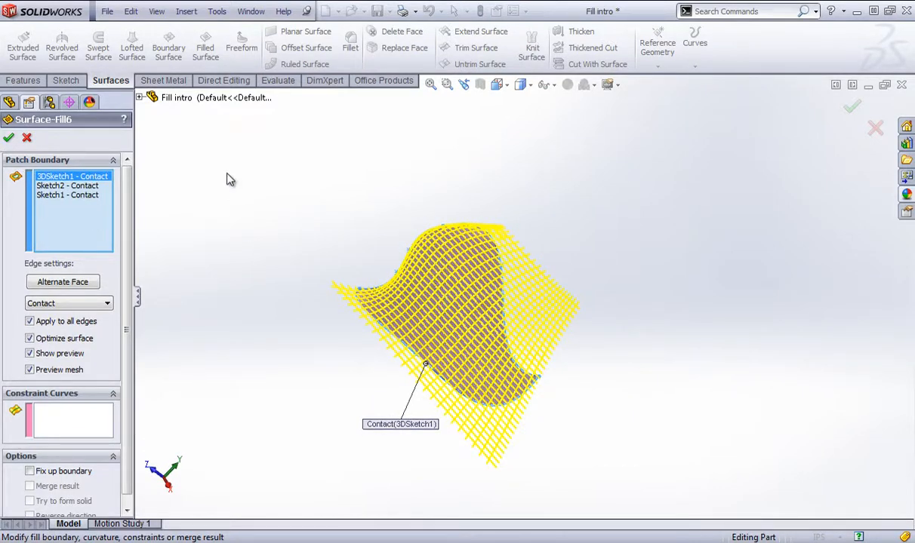
middle_drag(230, 179, 268, 291)
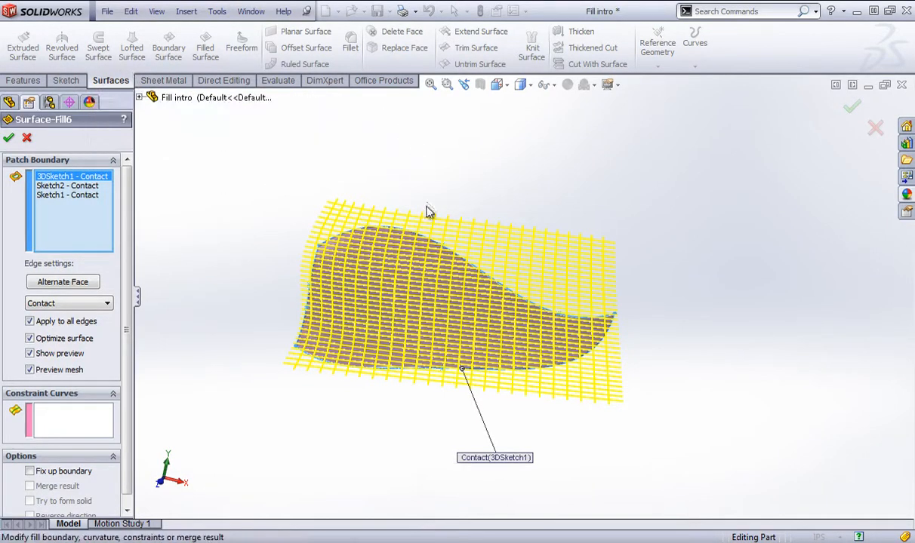
click(9, 138)
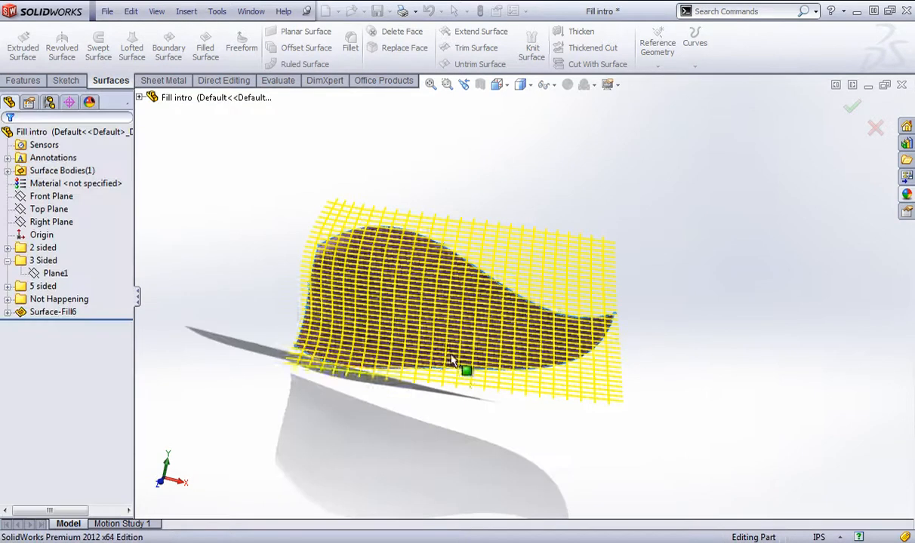
middle_drag(270, 347, 300, 323)
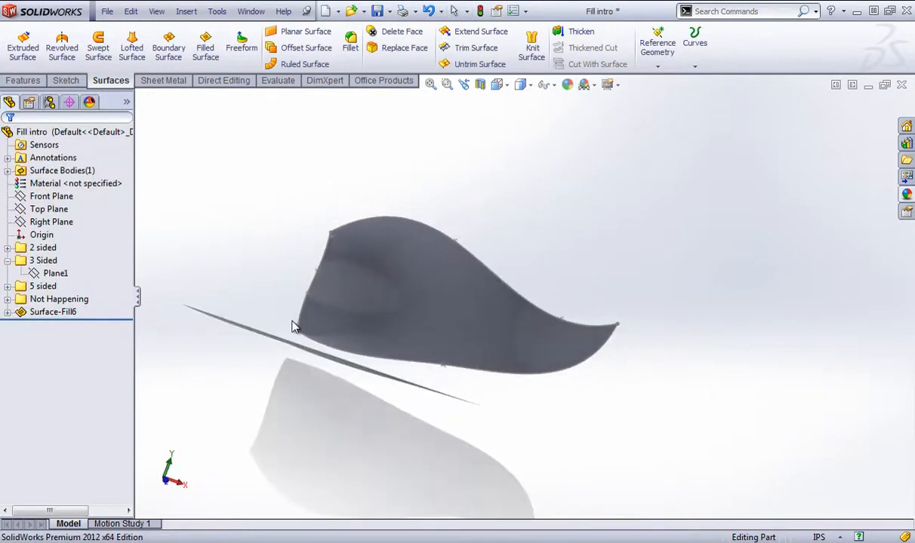
Delete the filled surface from the three-sided loop.
right_click(71, 311)
click(108, 375)
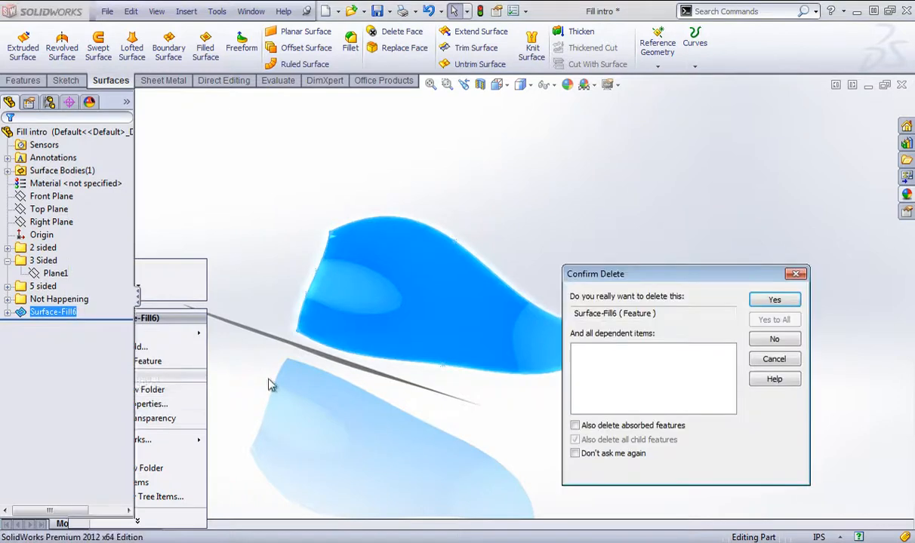
click(824, 300)
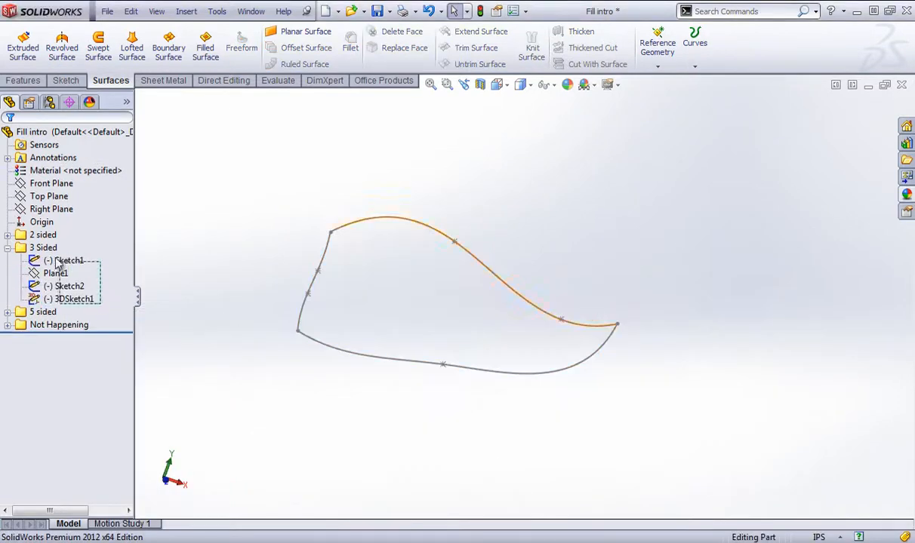
Hide the sketches of the 3 Sided folder and collapse the folder.
click(72, 299)
shift+click(47, 261)
right_click(48, 260)
click(58, 235)
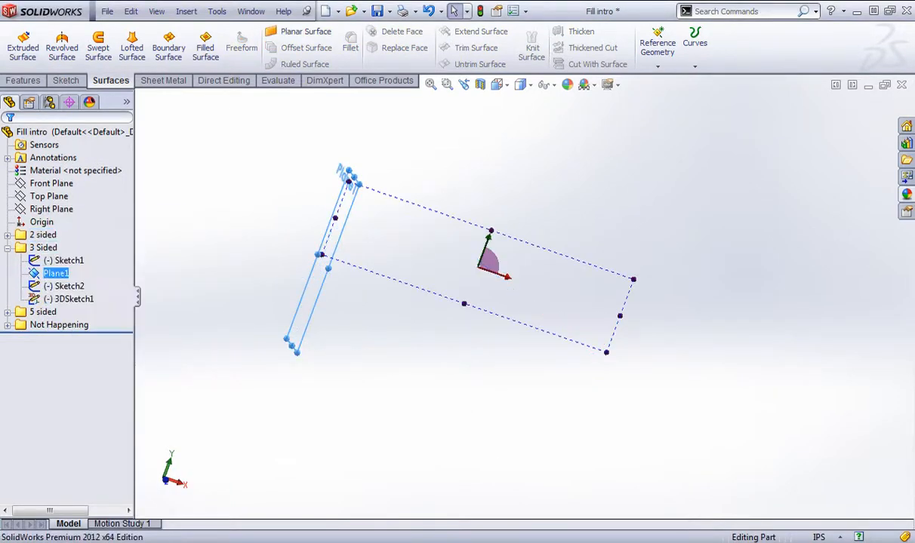
click(49, 300)
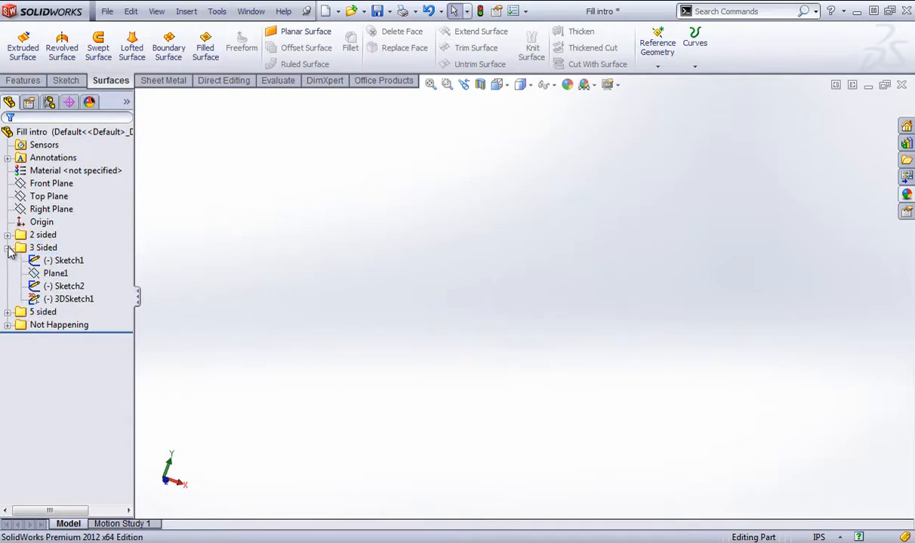
click(7, 248)
Expand the 5 sided folder and show its Sketch5, Sketch9 and 3DSketch4.
click(7, 260)
mouse_move(103, 364)
mouse_down()
mouse_move(47, 313)
mouse_move(34, 271)
mouse_up()
right_click(46, 271)
click(54, 252)
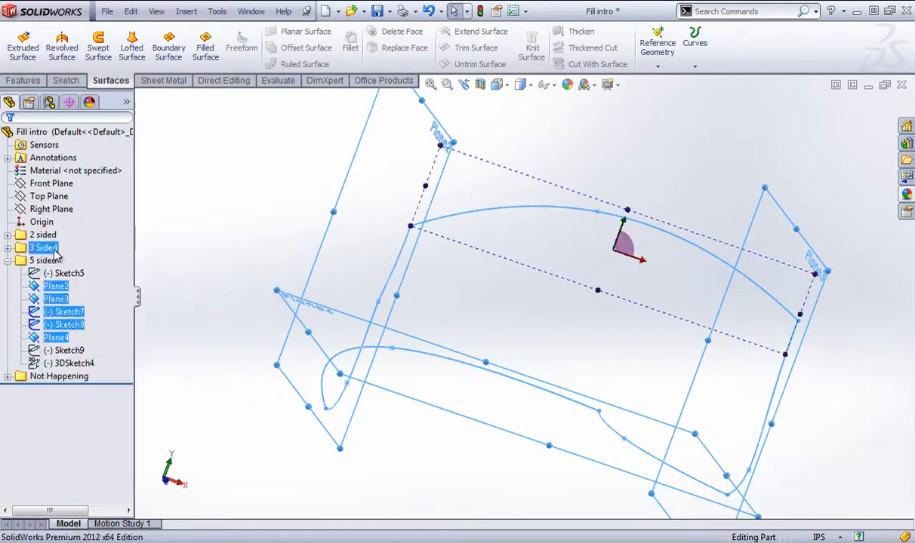
click(529, 272)
scroll(551, 317, up, 1)
middle_drag(528, 344, 472, 347)
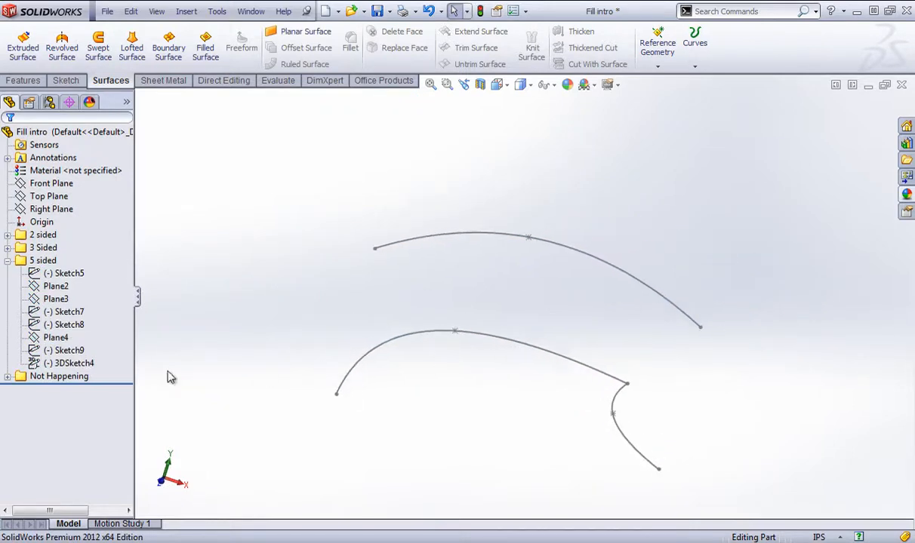
Show Sketch7 and Sketch8 of the 5 sided folder to complete the five-sided loop.
middle_drag(291, 355, 294, 332)
click(6, 376)
click(6, 376)
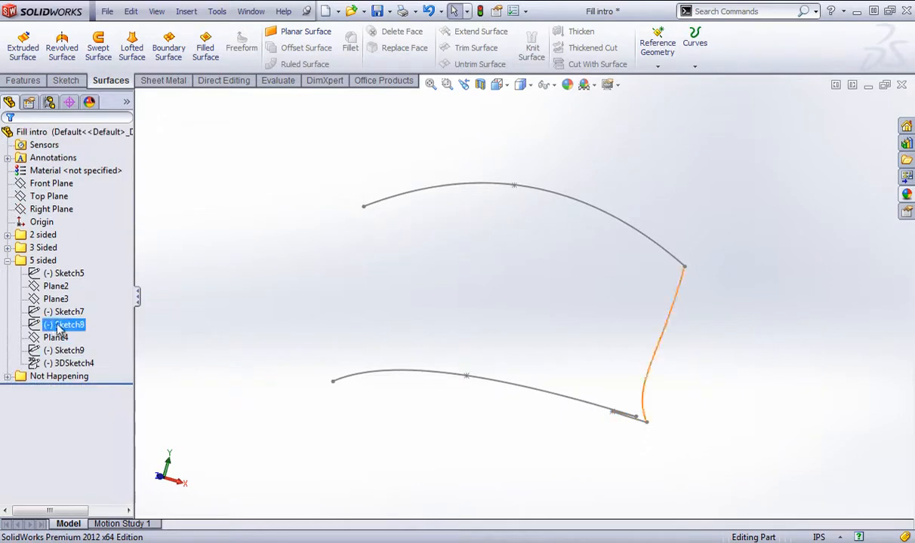
click(129, 102)
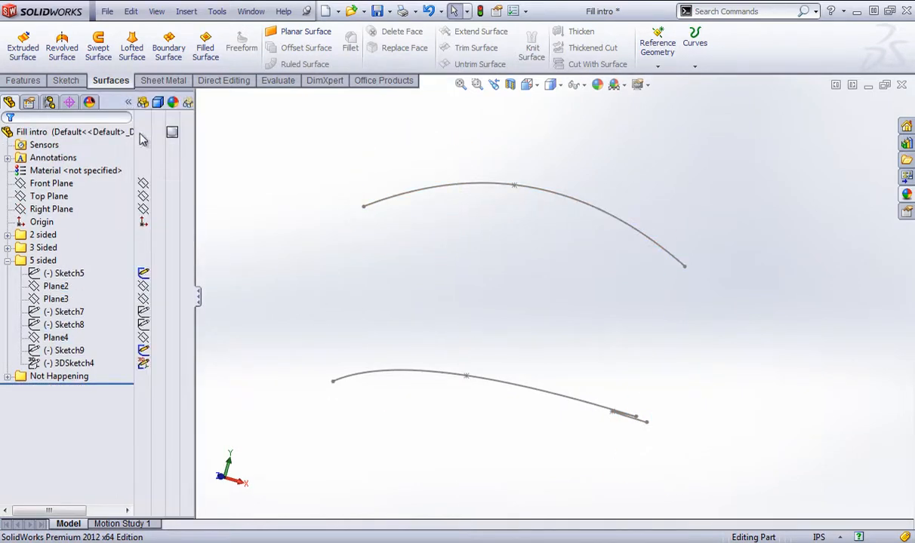
click(143, 311)
click(144, 324)
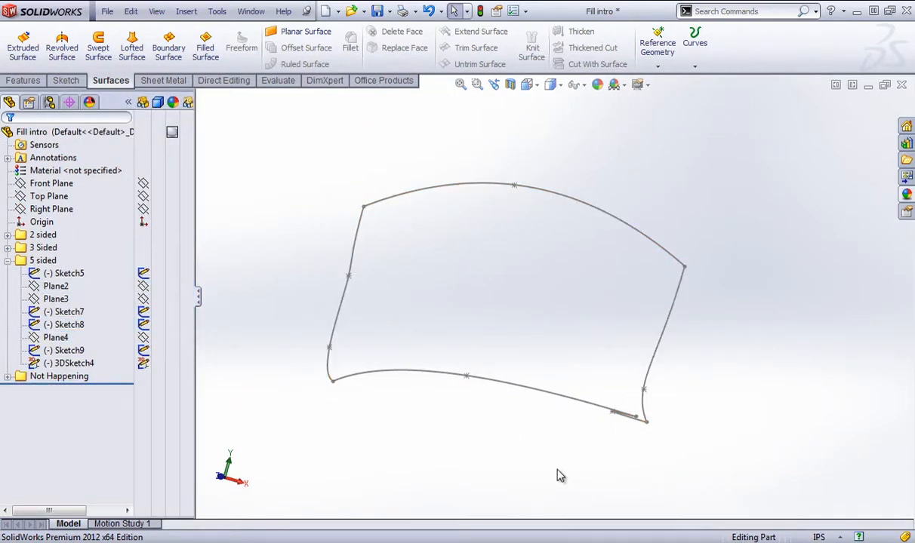
Create a filled surface from the five-sided loop of Sketch8, Sketch5, Sketch7, 3DSketch4 and Sketch9, with Optimize surface turned off.
mouse_move(471, 412)
middle_down()
mouse_move(445, 445)
mouse_move(358, 442)
mouse_move(339, 517)
mouse_move(510, 406)
mouse_move(640, 370)
mouse_move(584, 329)
middle_up()
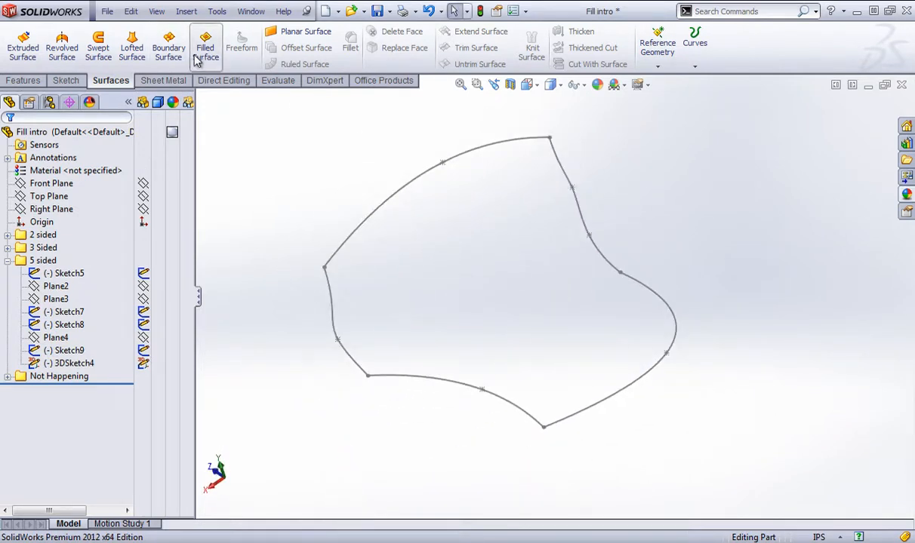
click(200, 53)
click(353, 361)
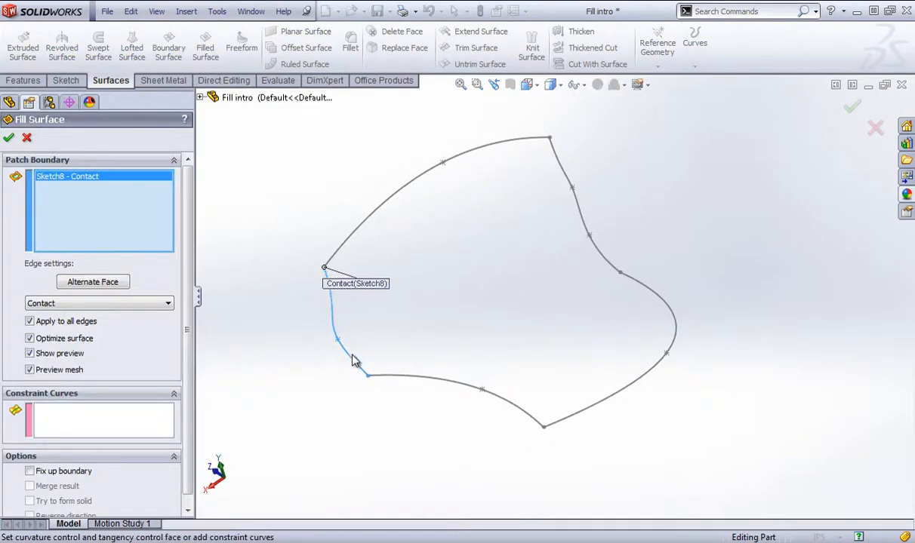
click(363, 227)
click(569, 188)
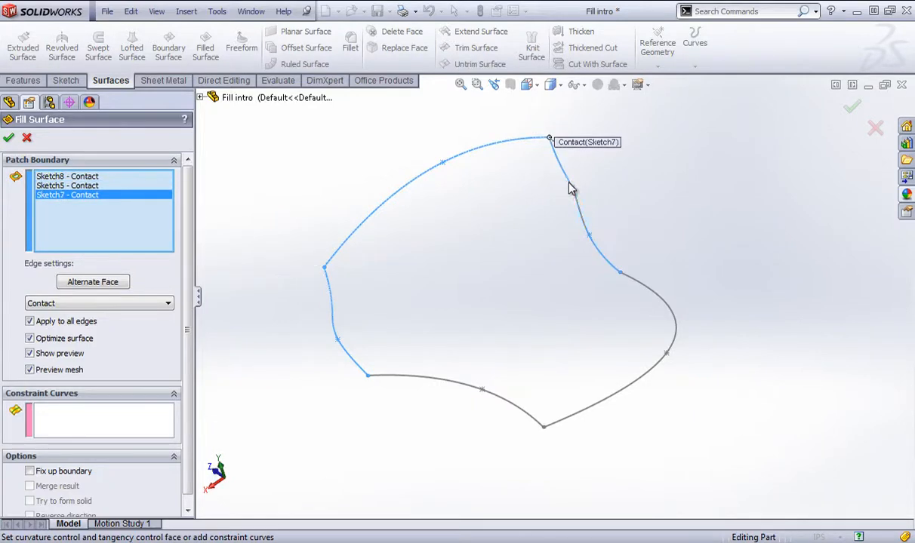
click(657, 301)
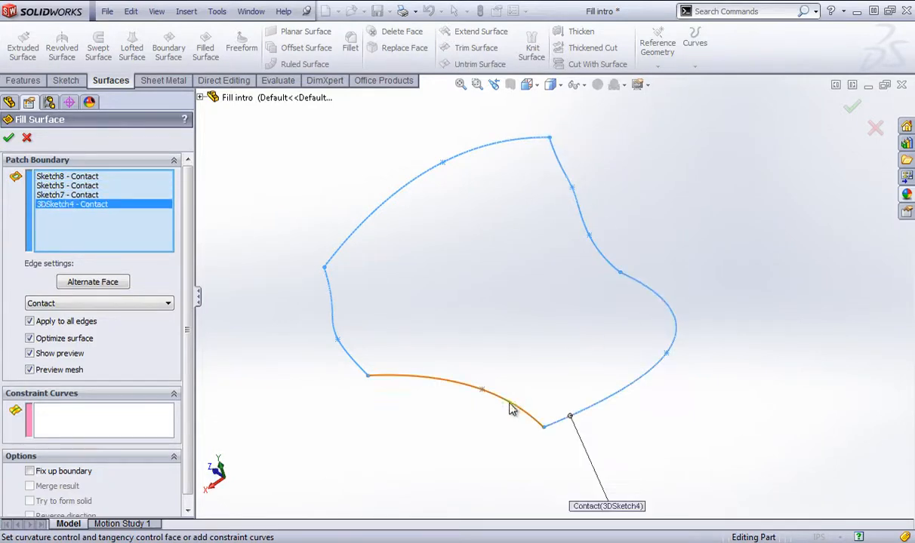
click(506, 417)
mouse_move(516, 428)
middle_down()
mouse_move(527, 394)
mouse_move(575, 347)
mouse_move(543, 363)
mouse_move(453, 370)
middle_up()
click(30, 338)
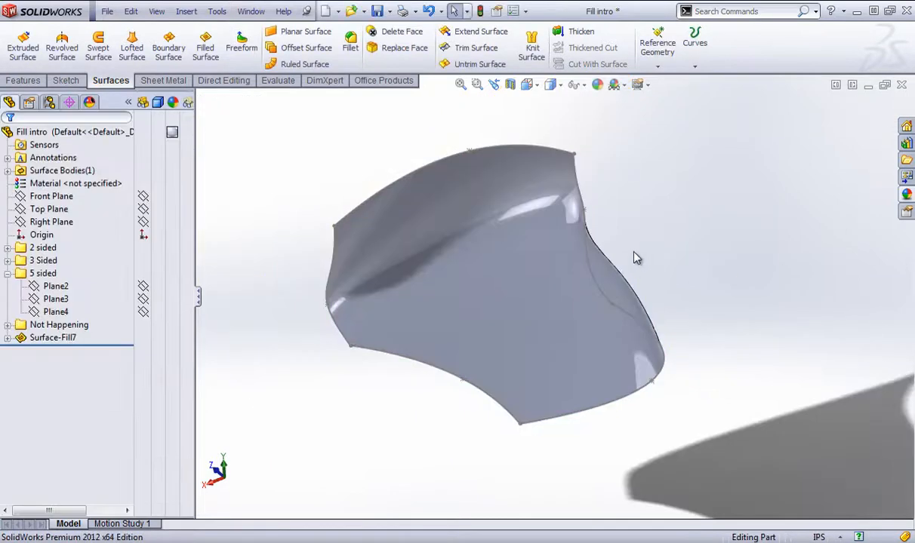
Inspect the five-sided filled surface and delete it.
middle_drag(595, 261, 543, 264)
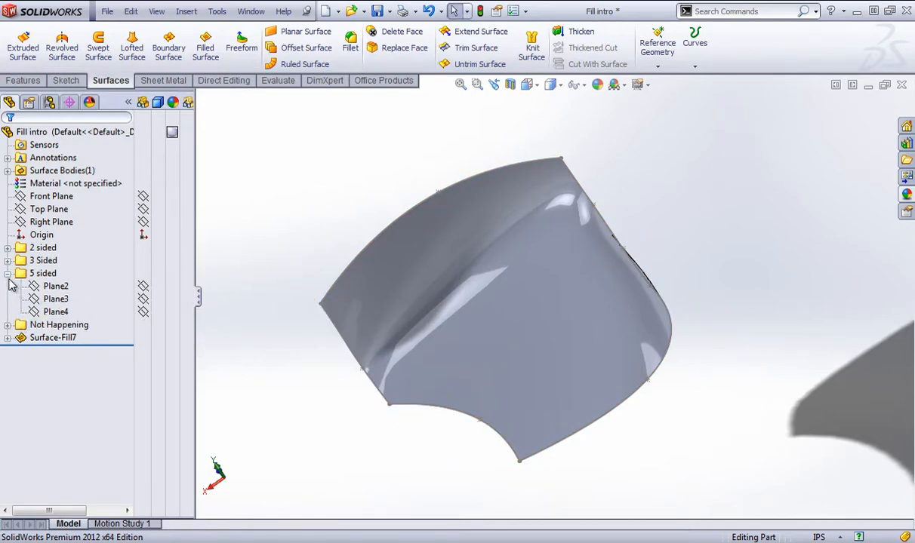
right_click(53, 339)
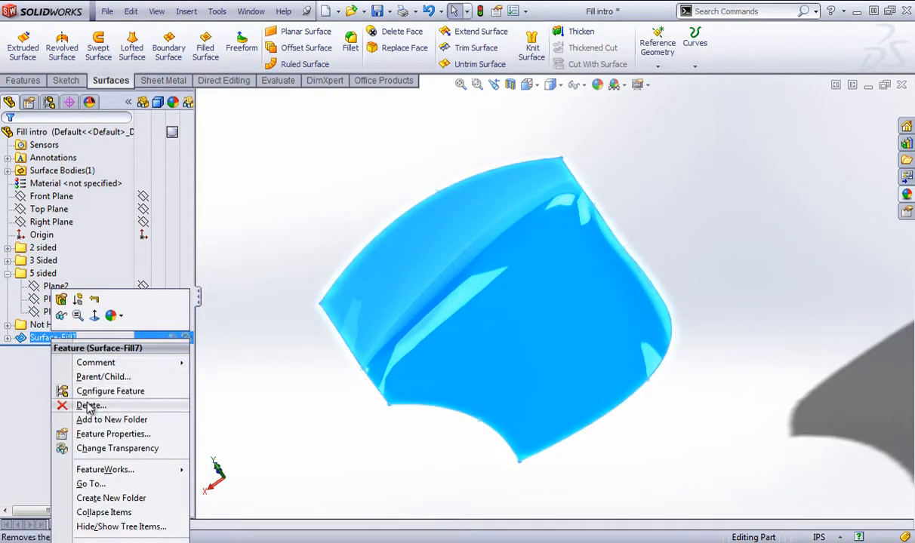
click(89, 406)
click(764, 300)
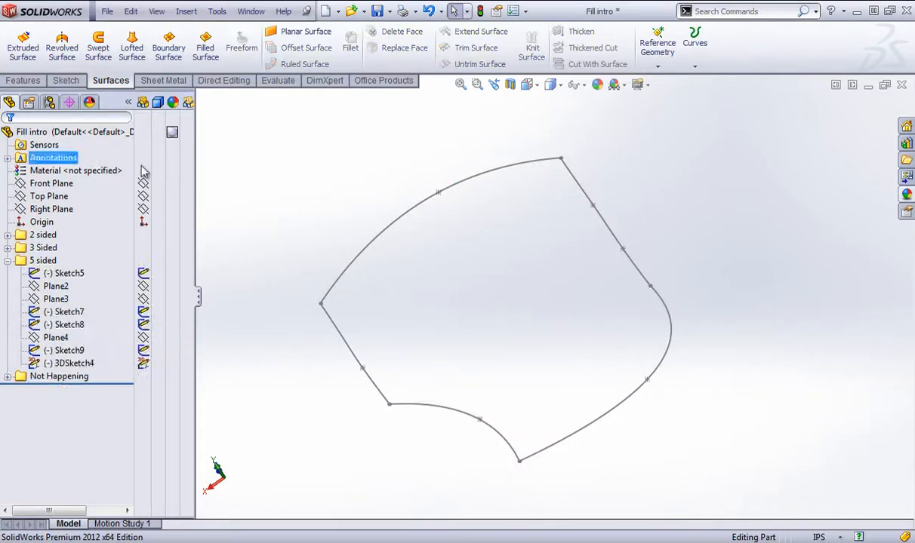
Hide all the sketches of the 5 sided folder and collapse the folder.
mouse_move(96, 347)
mouse_down()
mouse_move(57, 283)
mouse_move(18, 256)
mouse_up()
right_click(70, 276)
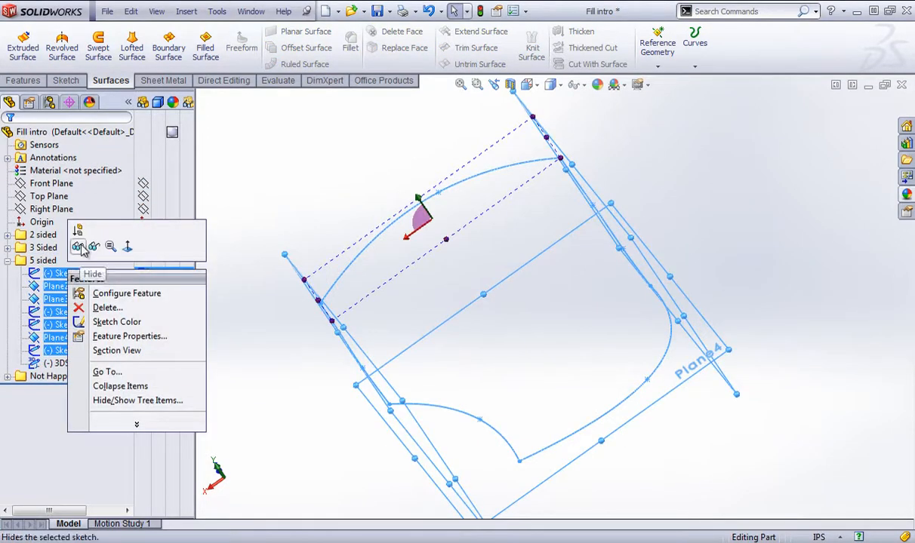
click(82, 251)
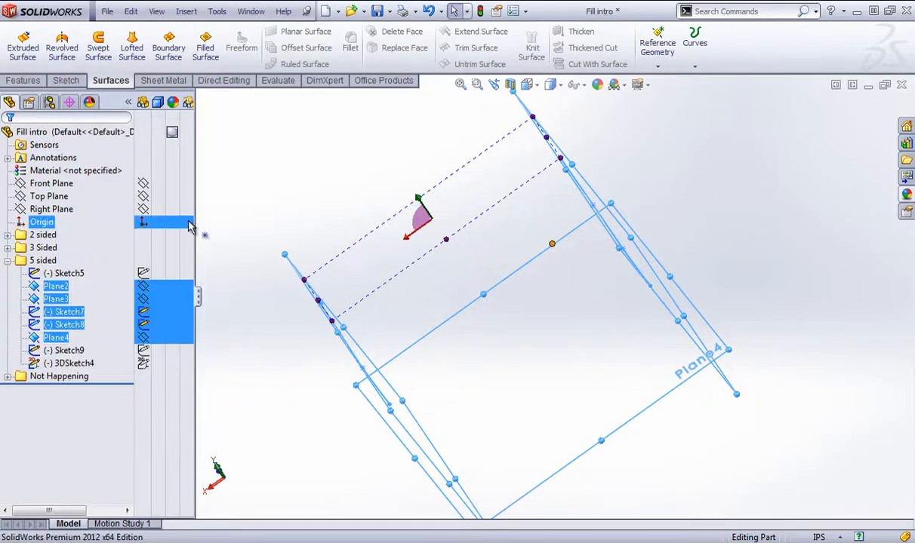
middle_drag(245, 190, 317, 252)
click(64, 351)
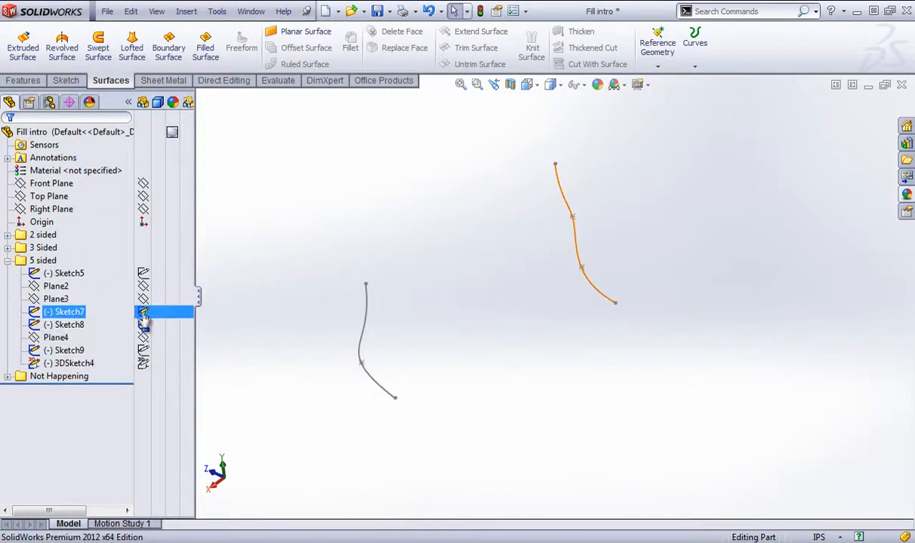
click(144, 313)
click(143, 325)
click(8, 261)
click(290, 284)
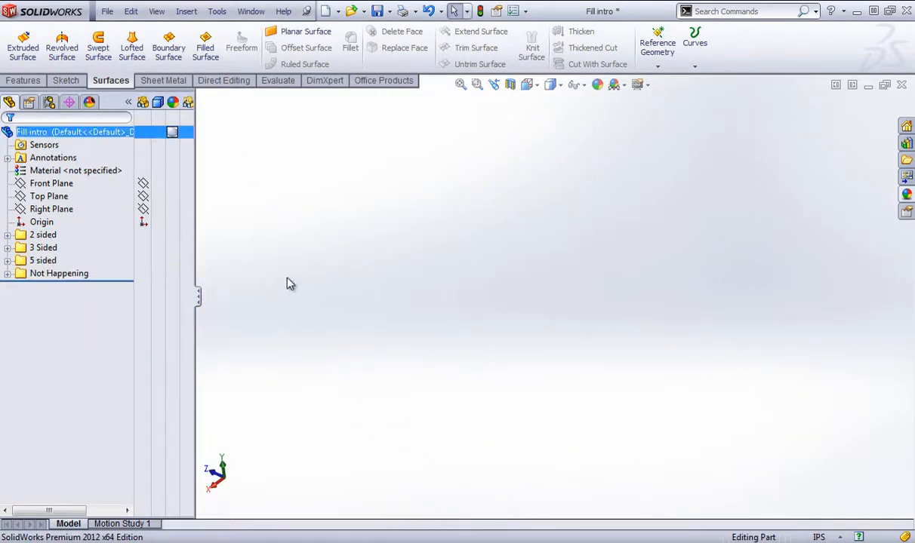
Show Sketch10, Sketch11 and 3DSketch5 through 3DSketch12 of the Not Happening folder.
click(8, 274)
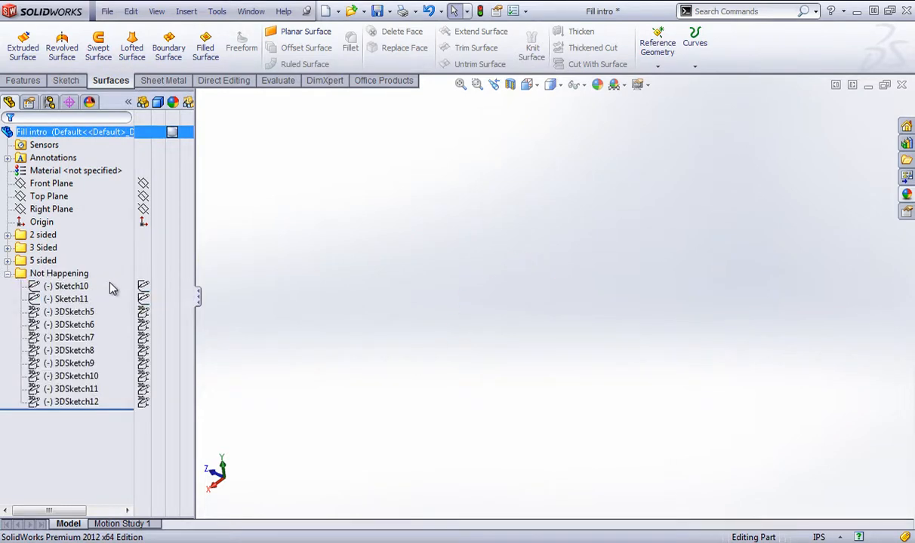
click(154, 289)
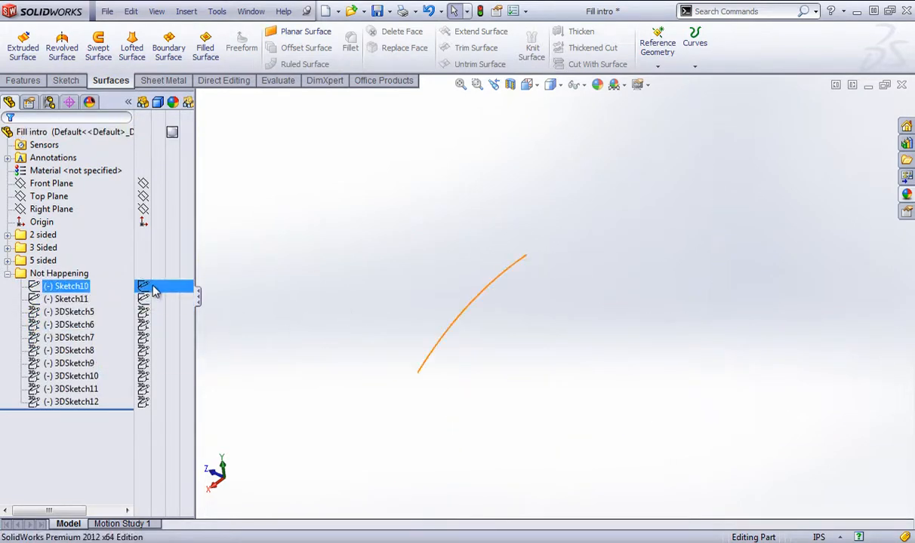
click(143, 286)
click(144, 299)
click(143, 311)
click(144, 325)
click(144, 337)
click(144, 350)
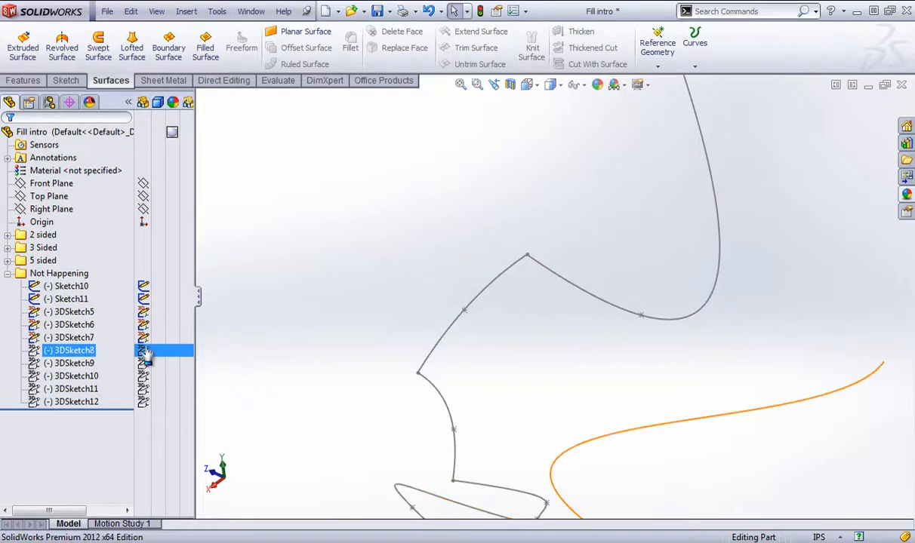
click(143, 363)
click(143, 376)
click(143, 389)
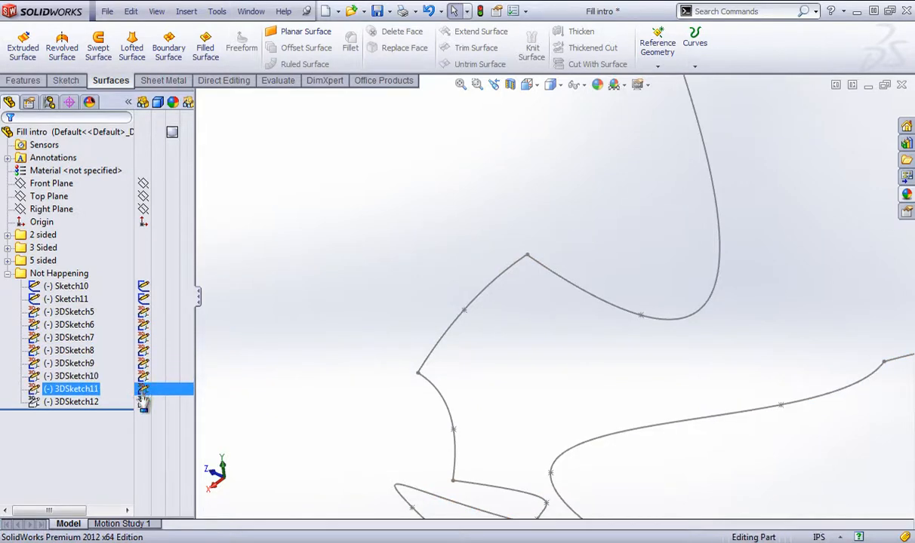
Start a filled surface with 3DSketch10, 3DSketch11, 3DSketch9, 3DSketch8 and 3DSketch7 as patch boundary.
click(468, 275)
mouse_move(468, 276)
middle_down()
mouse_move(440, 247)
mouse_move(397, 147)
mouse_move(296, 169)
mouse_move(318, 274)
mouse_move(663, 255)
mouse_move(681, 203)
mouse_move(569, 252)
mouse_move(541, 251)
mouse_move(714, 251)
mouse_move(806, 239)
middle_up()
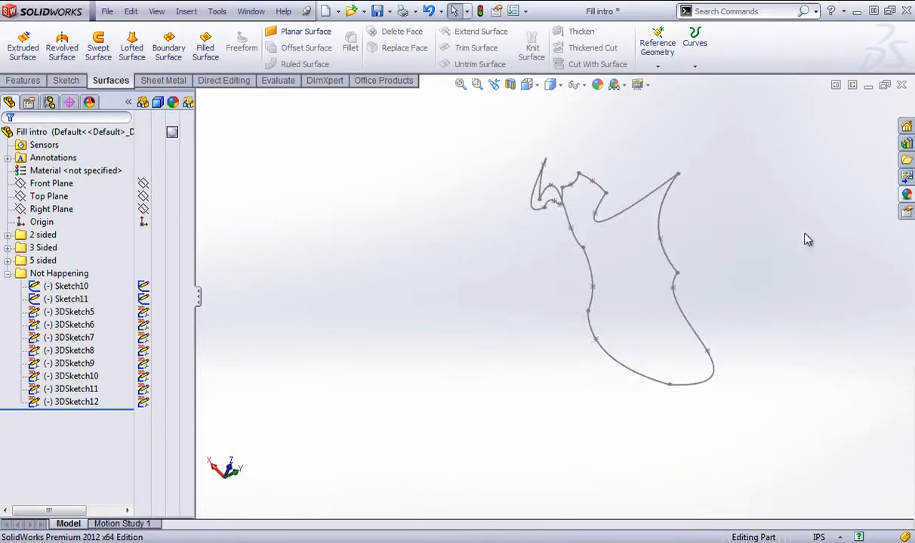
mouse_move(640, 223)
middle_down()
mouse_move(639, 234)
mouse_move(588, 267)
mouse_move(547, 343)
mouse_move(593, 327)
middle_up()
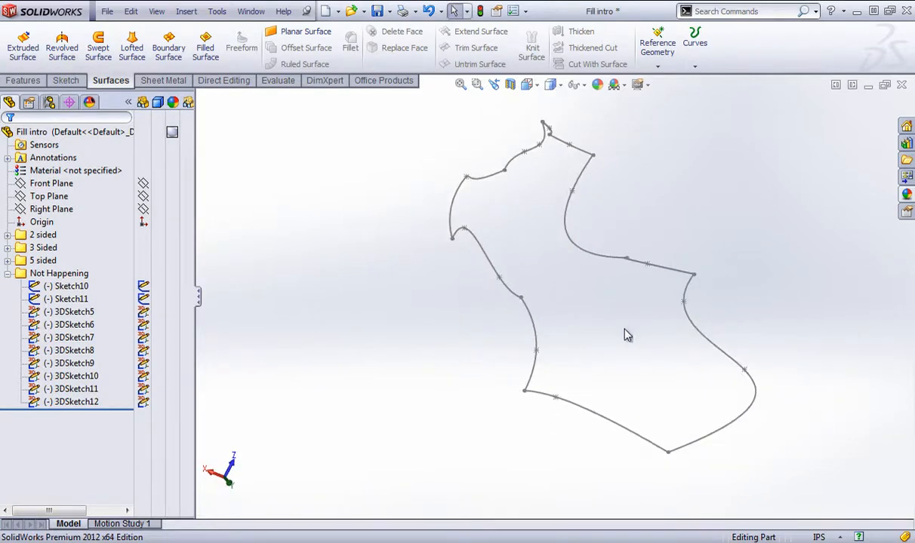
click(204, 45)
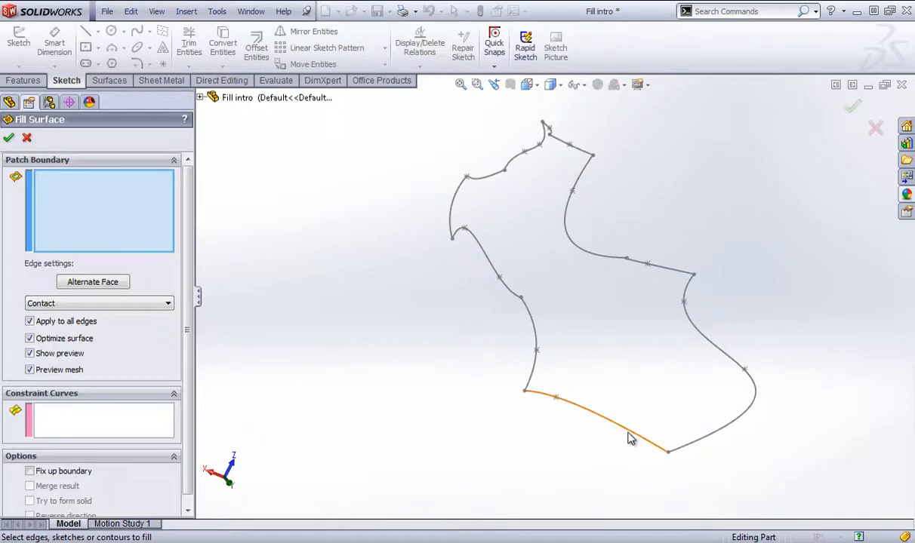
click(630, 440)
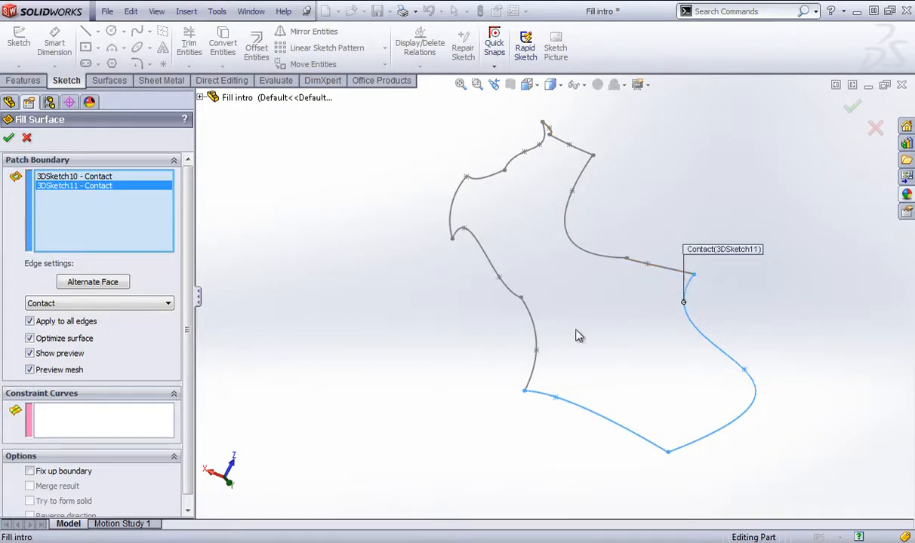
click(538, 341)
mouse_move(633, 298)
middle_down()
mouse_move(674, 316)
mouse_move(613, 337)
mouse_move(629, 265)
mouse_move(580, 311)
middle_up()
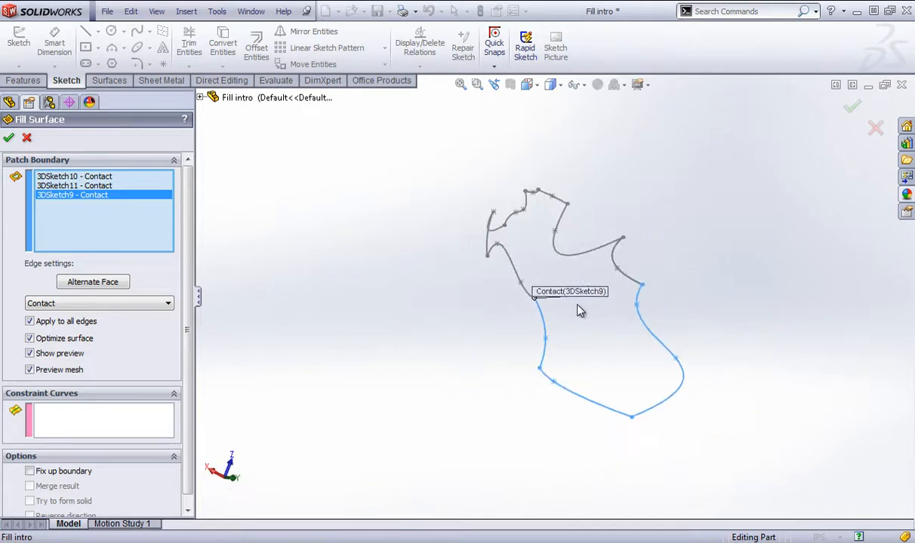
click(517, 277)
click(489, 243)
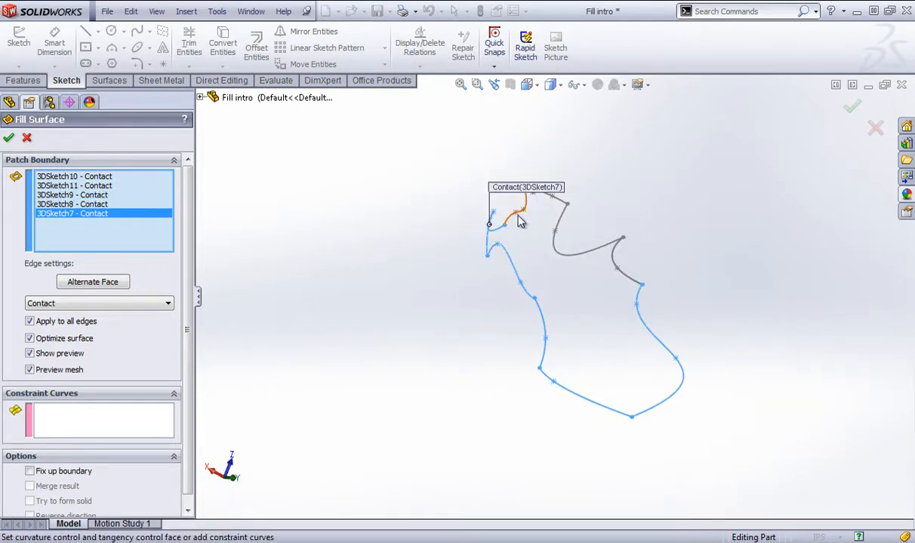
Add 3DSketch6, 3DSketch5, Sketch10 and Sketch11 to the patch boundary, try to add 3DSketch12, and cancel the filled surface.
click(514, 223)
mouse_move(553, 204)
middle_down()
mouse_move(527, 231)
mouse_move(555, 197)
mouse_move(570, 200)
middle_up()
click(551, 195)
click(571, 212)
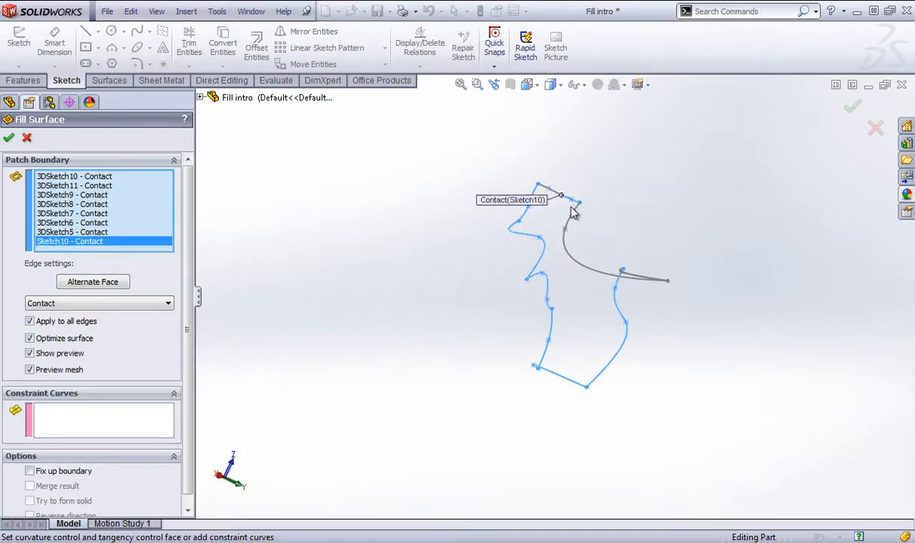
click(580, 231)
click(648, 282)
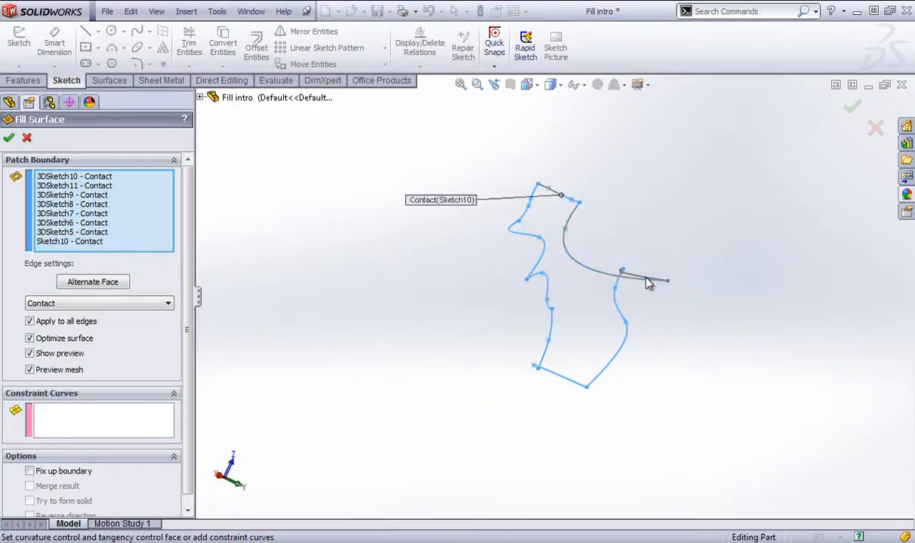
click(648, 282)
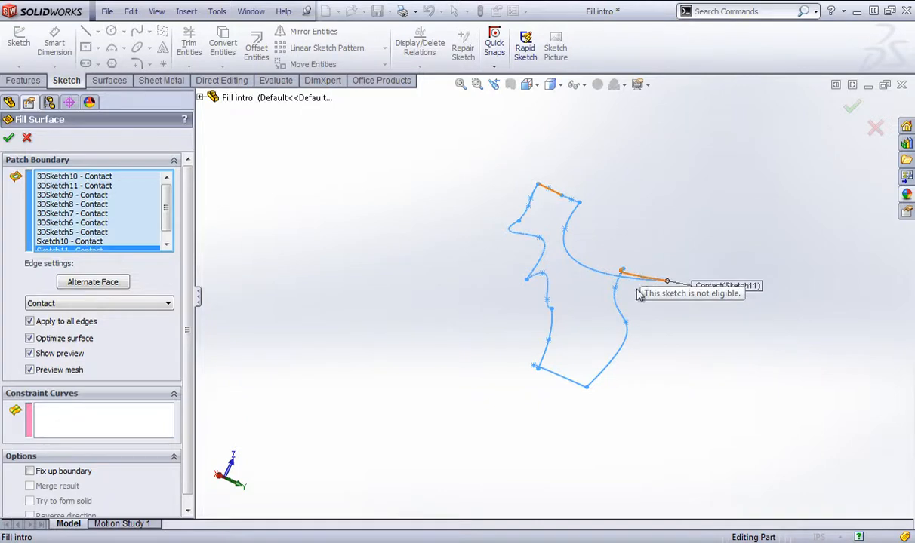
mouse_move(639, 294)
middle_down()
mouse_move(669, 192)
mouse_move(611, 260)
middle_up()
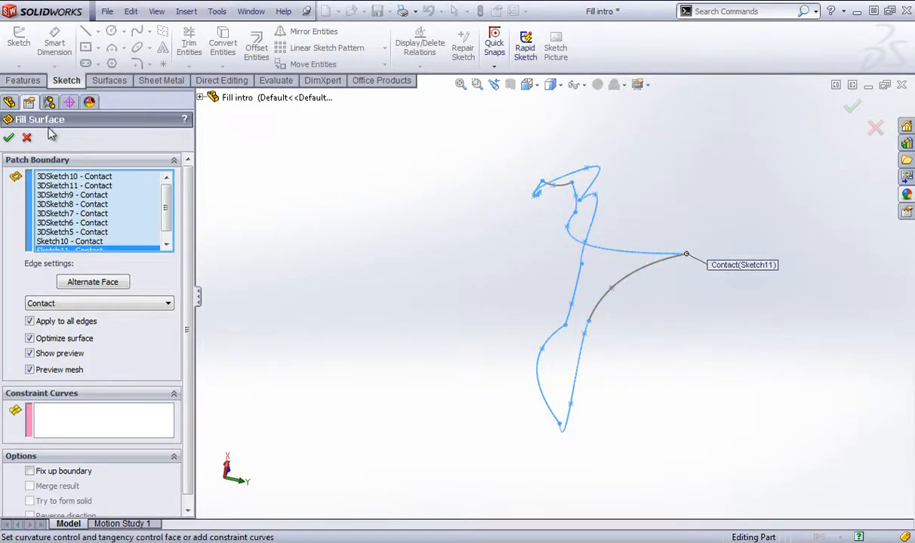
key(Escape)
Edit 3DSketch12 to delete its extra short spline overlapping 3DSketch5, and exit the sketch.
click(625, 276)
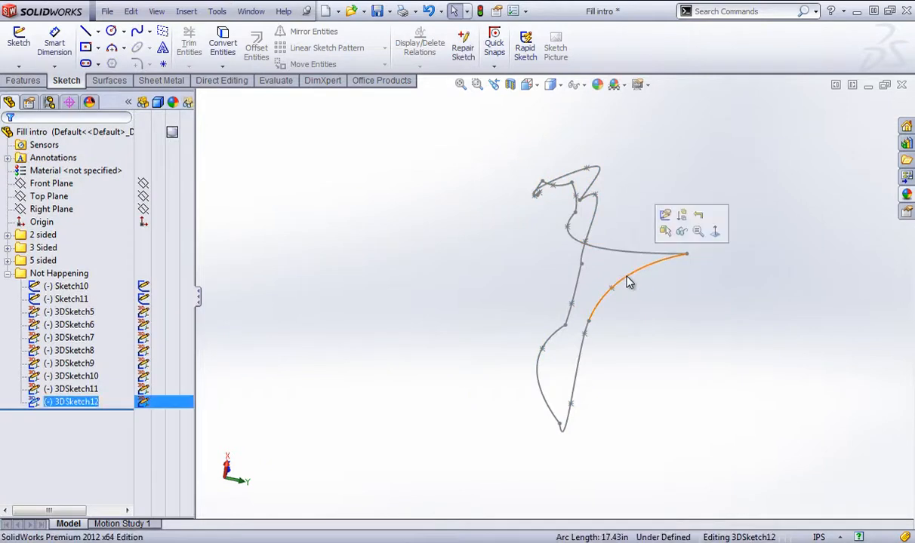
click(674, 360)
click(71, 401)
right_click(71, 401)
click(86, 352)
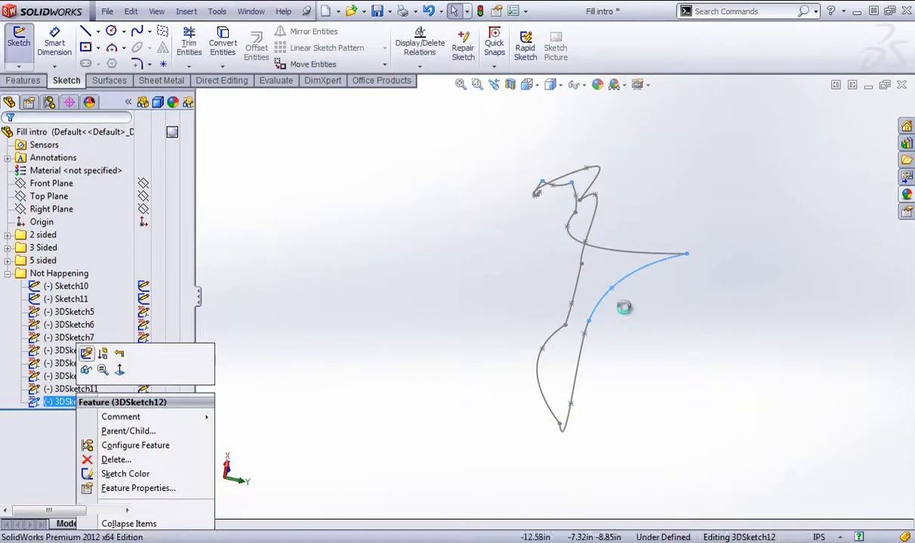
click(627, 280)
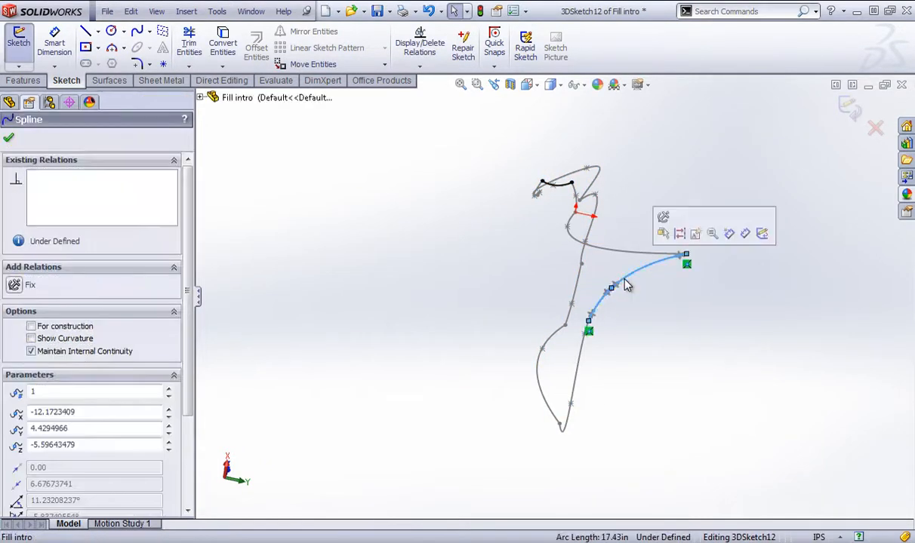
mouse_move(627, 281)
middle_down()
mouse_move(599, 302)
mouse_move(545, 316)
mouse_move(510, 181)
middle_up()
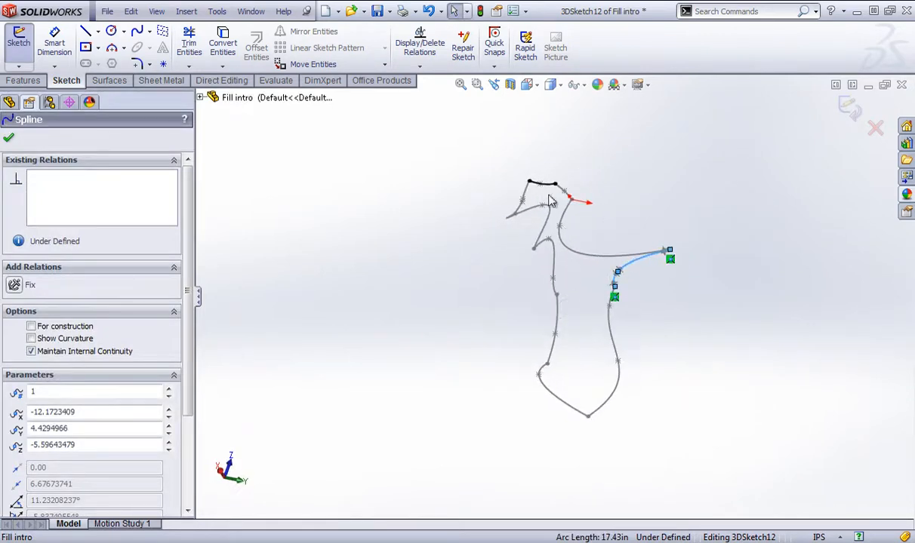
middle_drag(660, 298, 541, 180)
click(542, 183)
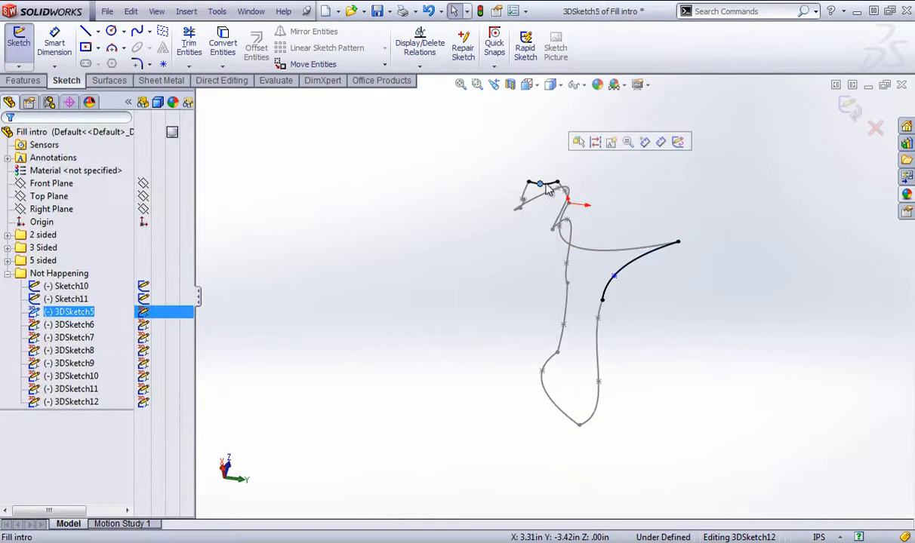
click(539, 237)
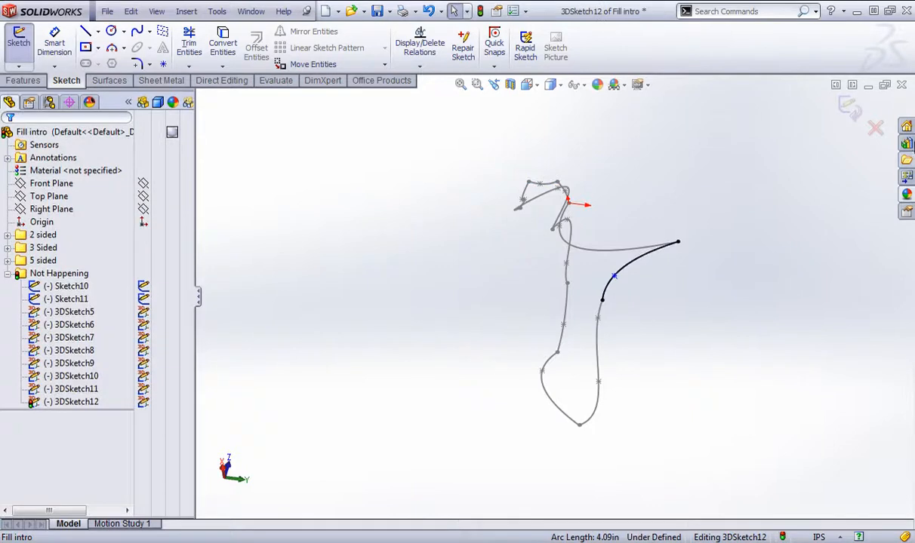
click(846, 106)
Start a new filled surface with 3DSketch7, 3DSketch8, 3DSketch9, 3DSketch10, 3DSketch11 and Sketch11 as patch boundary.
middle_drag(739, 196, 729, 222)
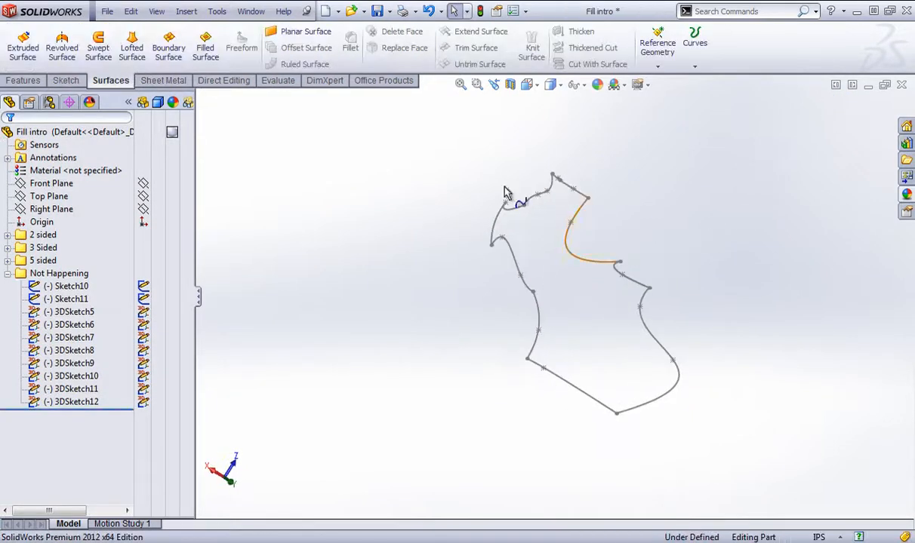
click(205, 47)
click(497, 220)
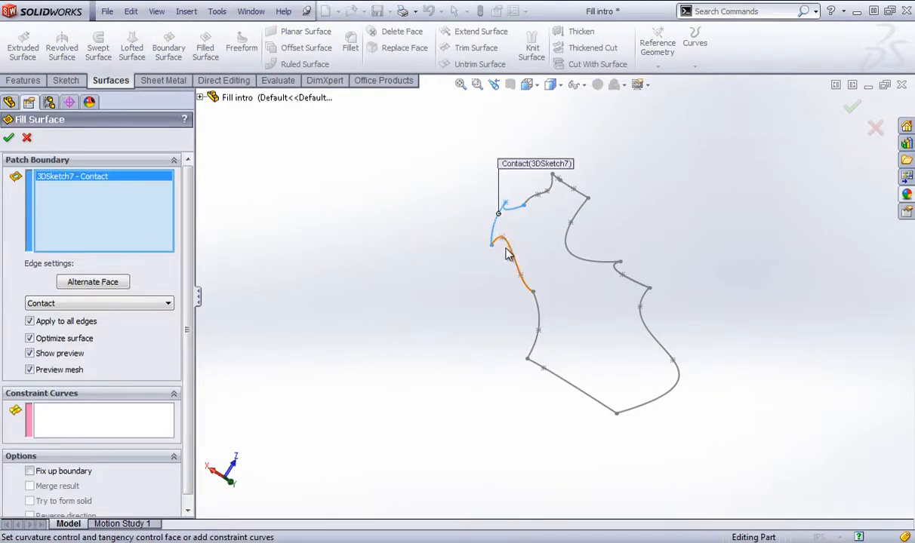
click(518, 260)
click(536, 297)
click(578, 394)
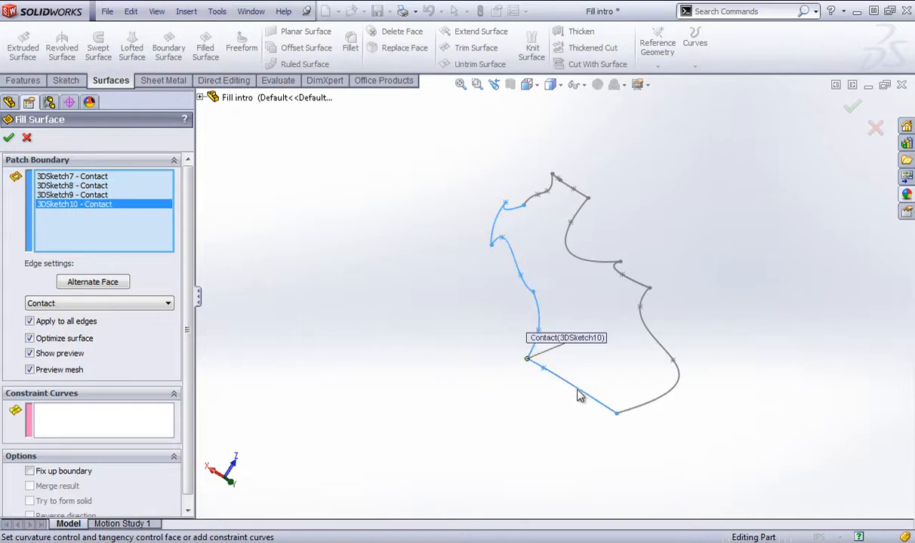
click(657, 408)
click(591, 261)
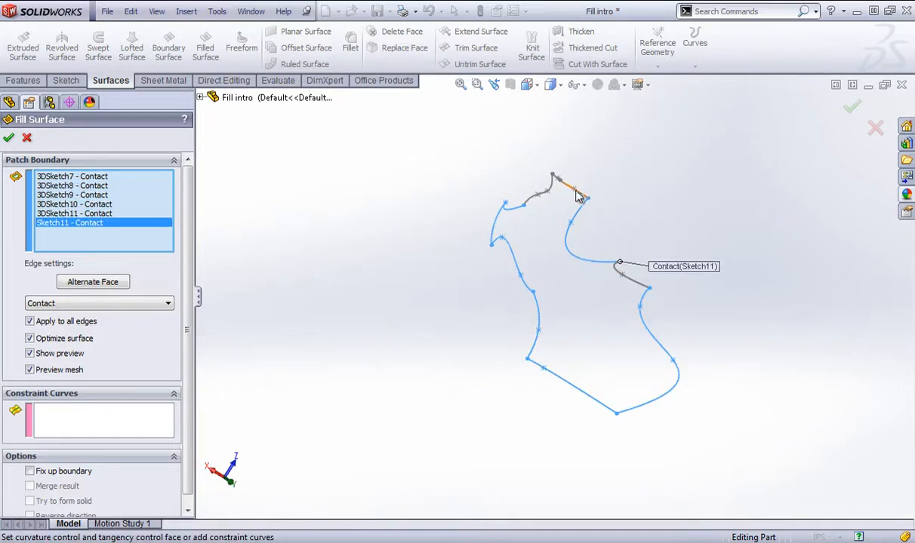
Add Sketch10, 3DSketch5 and 3DSketch6 to the patch boundary and try to confirm the filled surface.
click(579, 195)
mouse_move(575, 193)
middle_down()
mouse_move(568, 189)
mouse_move(585, 184)
middle_up()
click(586, 187)
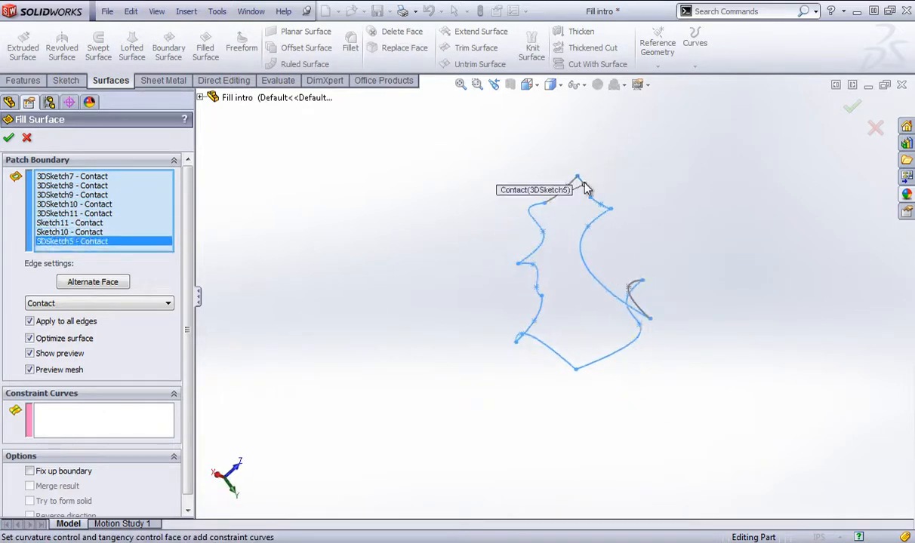
click(571, 191)
middle_drag(563, 241, 560, 260)
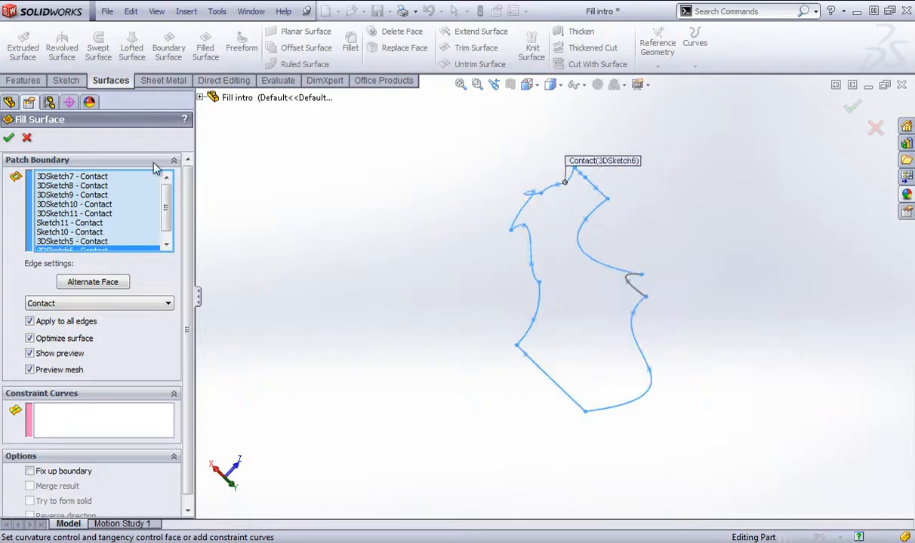
click(8, 140)
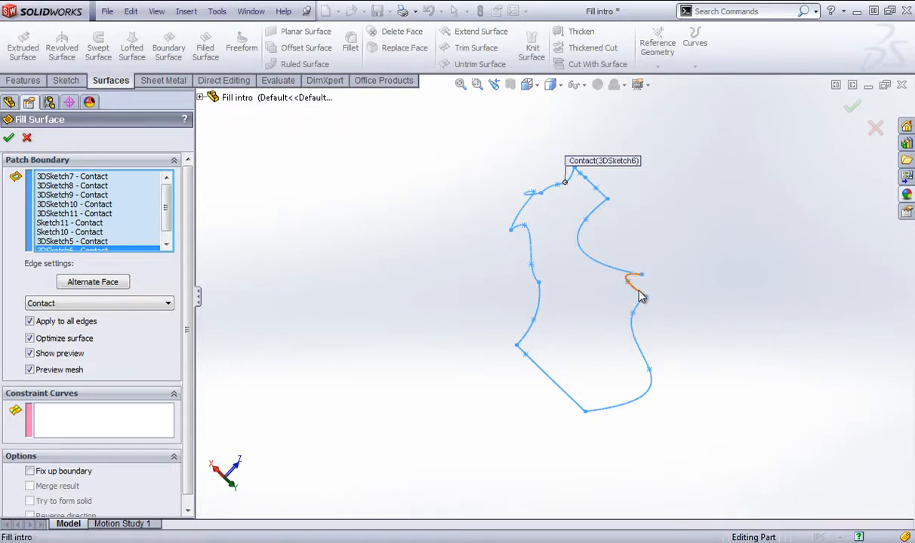
Inspect the many-sided boundary loop from several angles and cancel the filled surface.
mouse_move(635, 296)
middle_down()
mouse_move(574, 314)
mouse_move(519, 352)
mouse_move(537, 304)
middle_up()
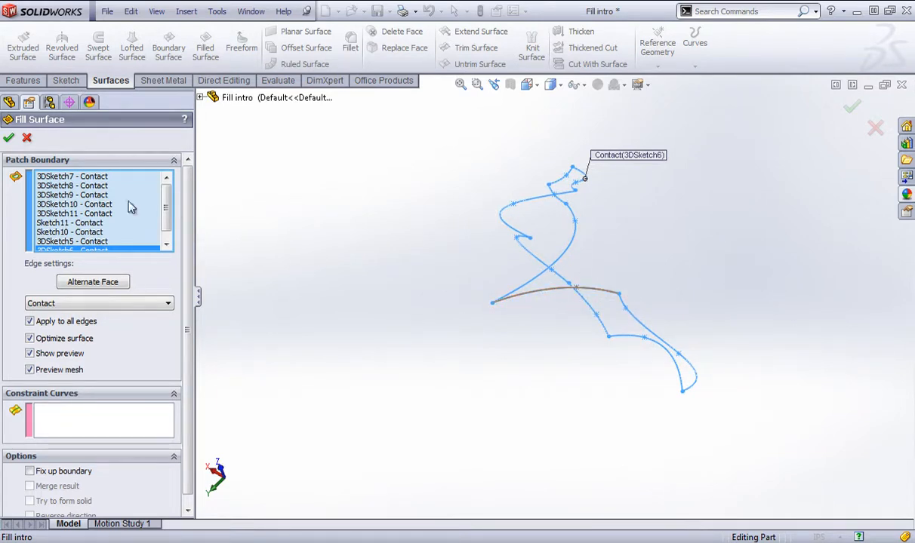
mouse_move(356, 242)
middle_down()
mouse_move(440, 133)
mouse_move(400, 137)
middle_up()
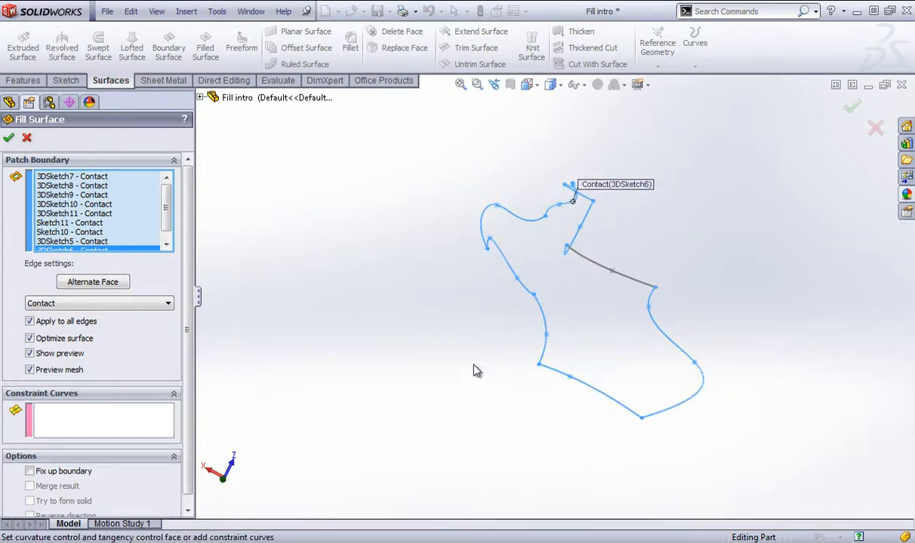
mouse_move(476, 371)
middle_down()
mouse_move(494, 275)
mouse_move(685, 212)
middle_up()
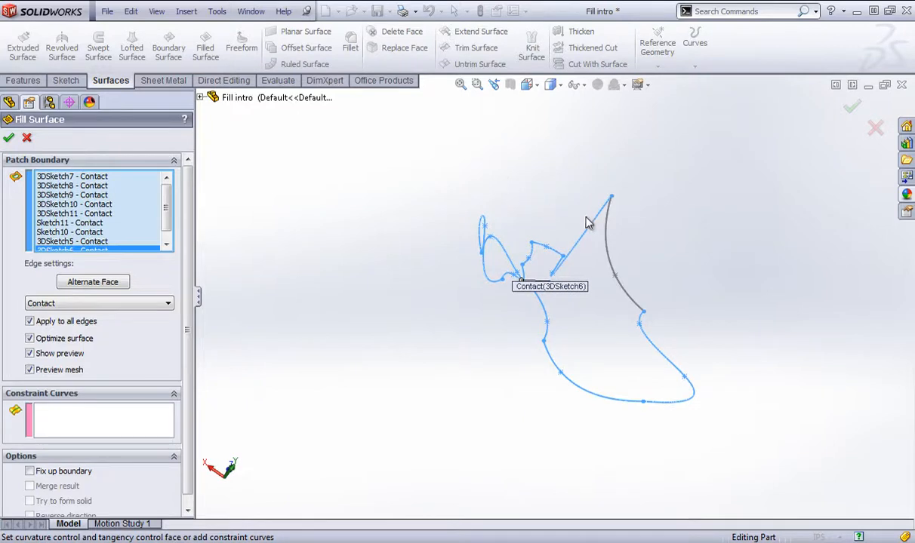
mouse_move(608, 315)
middle_down()
mouse_move(558, 385)
mouse_move(537, 394)
mouse_move(596, 362)
mouse_move(590, 355)
middle_up()
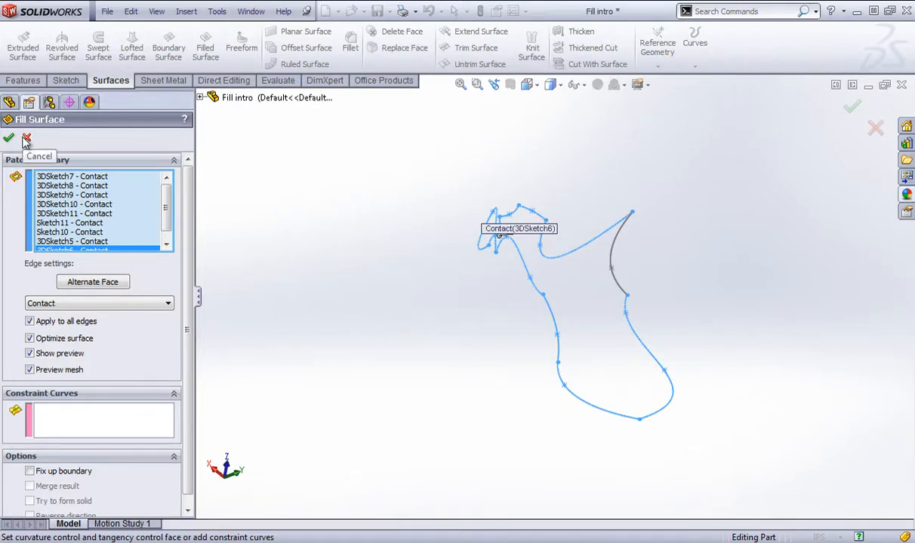
click(26, 139)
Hide all the sketches of the Not Happening folder and collapse the folder.
drag(109, 404, 21, 297)
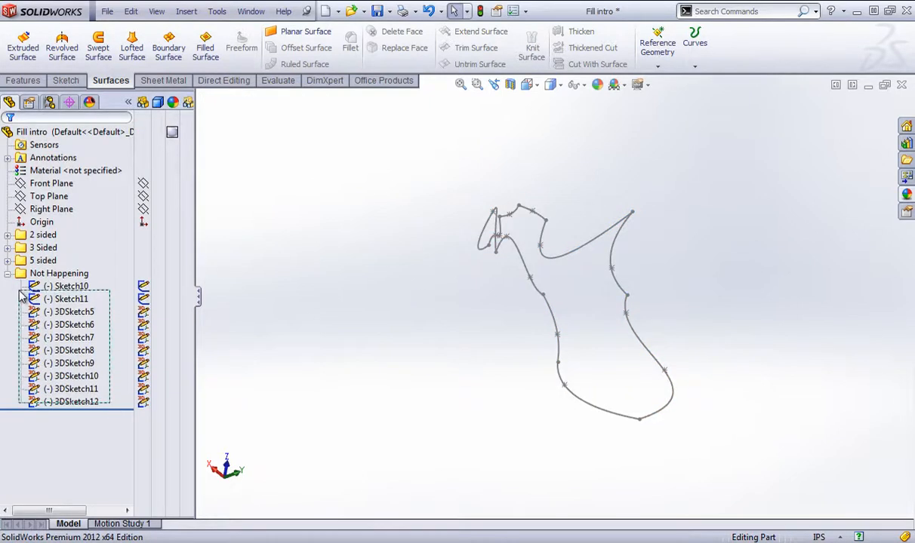
right_click(70, 279)
click(78, 258)
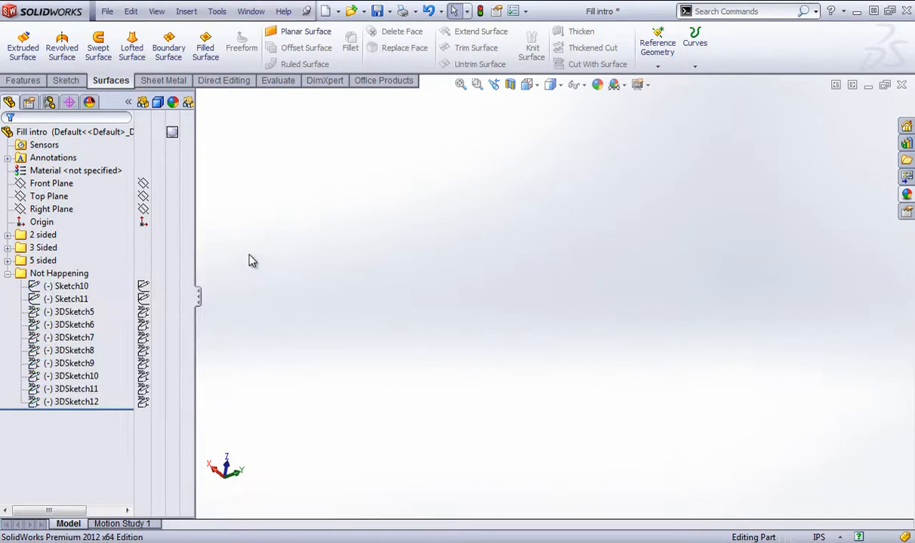
click(6, 273)
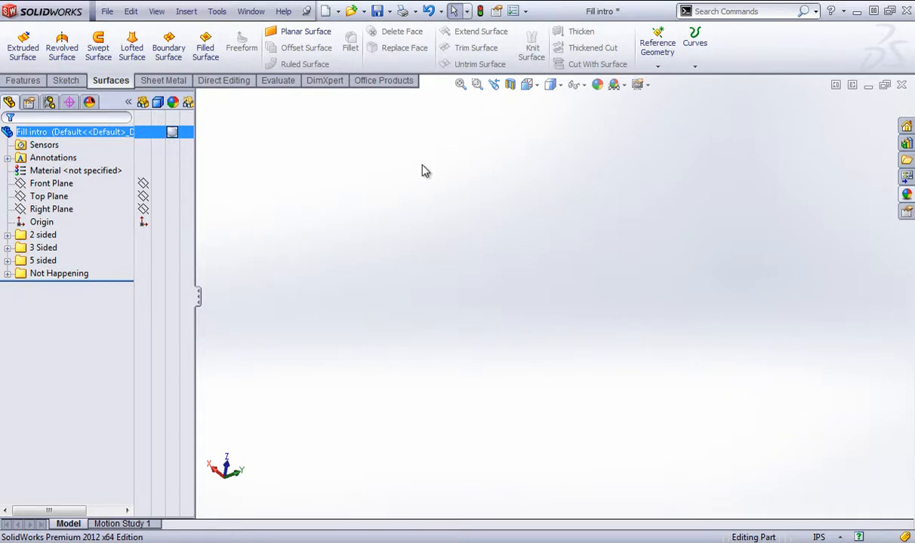
Expand the Not Happening folder and show all of its sketches, Sketch10 through 3DSketch12.
click(7, 273)
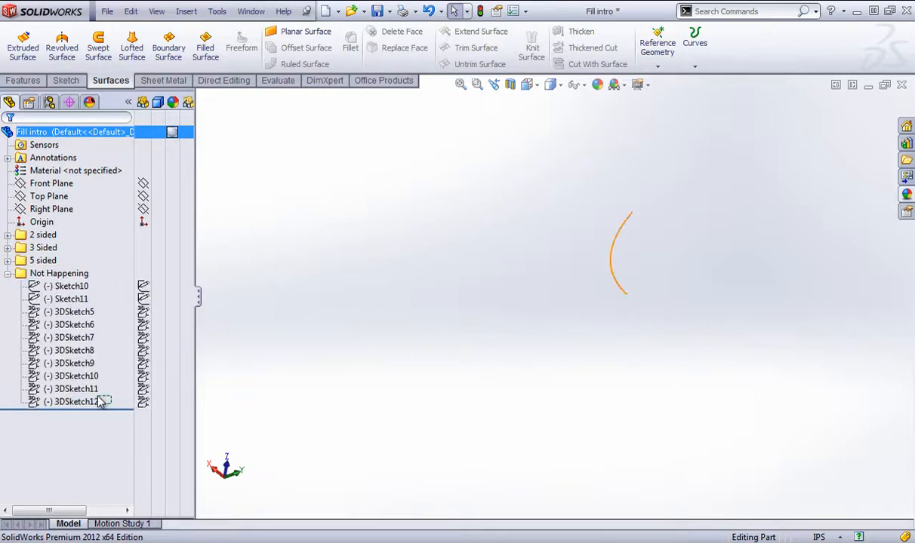
drag(100, 402, 42, 284)
right_click(49, 290)
click(68, 261)
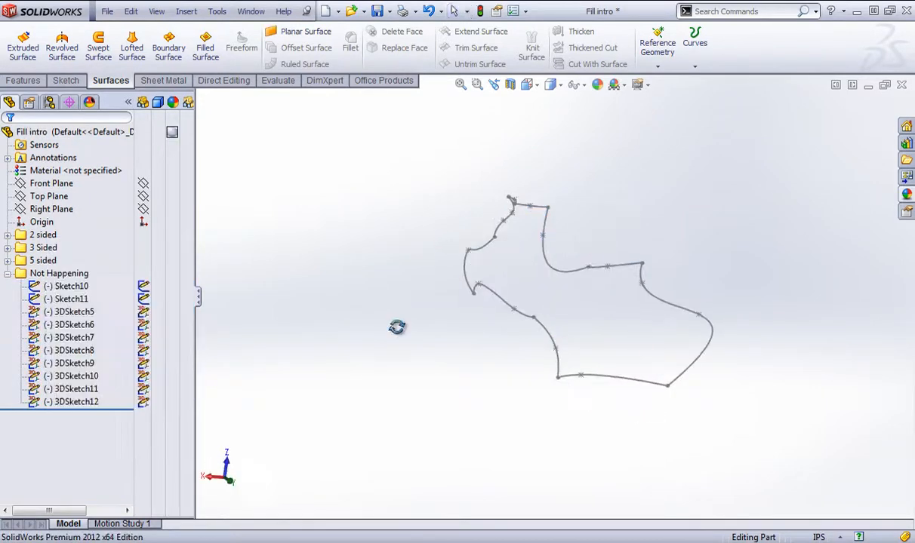
click(205, 45)
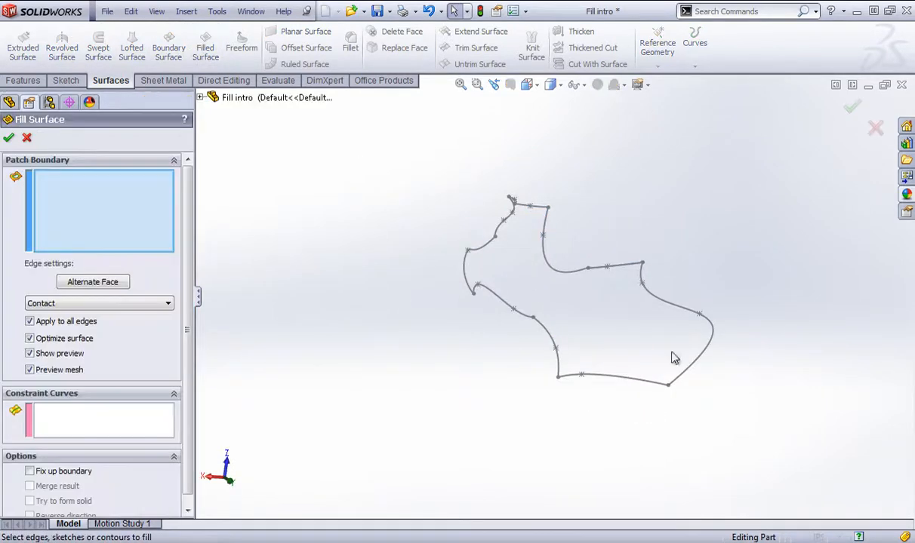
click(660, 297)
middle_drag(658, 317, 631, 284)
click(674, 310)
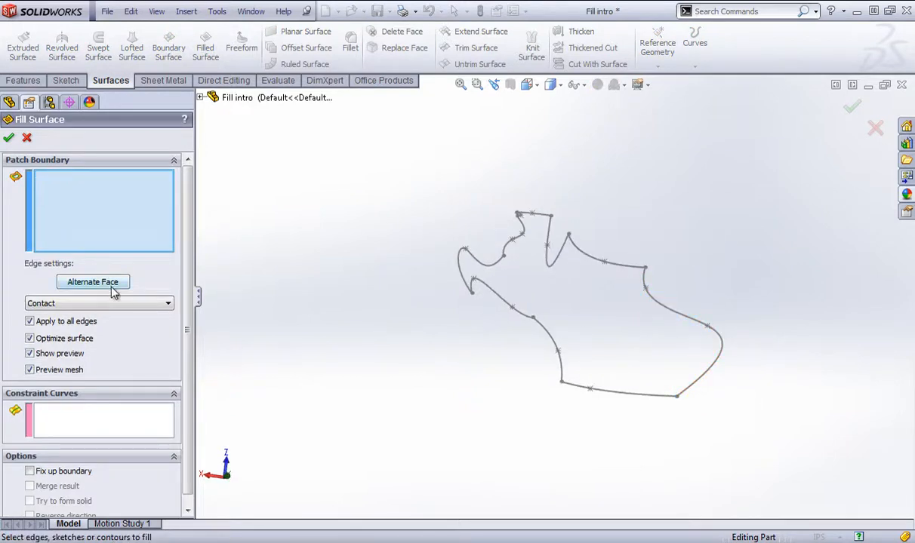
click(27, 138)
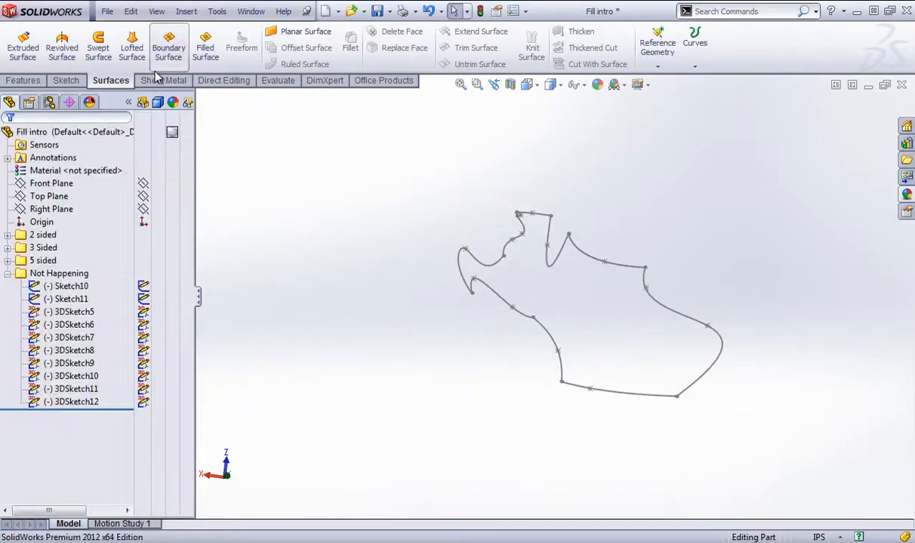
click(168, 46)
click(632, 394)
click(623, 274)
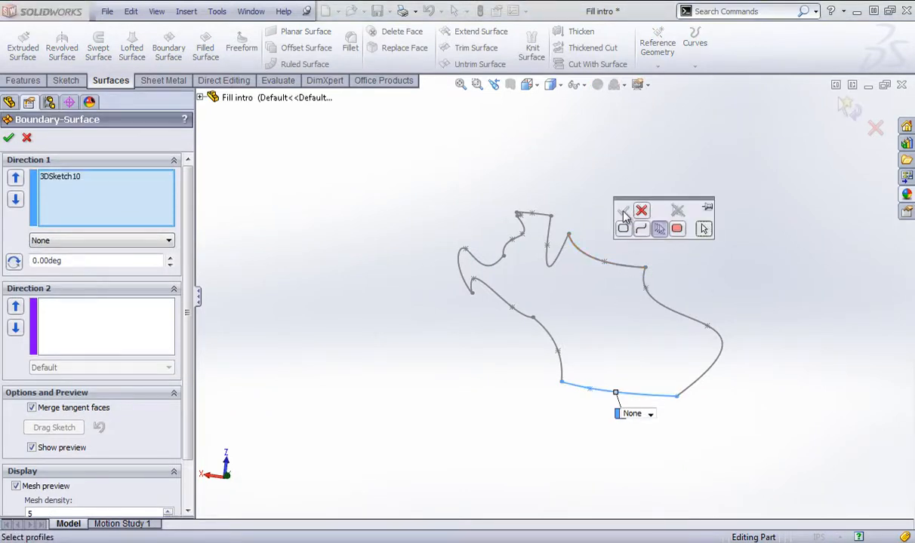
click(640, 231)
click(638, 214)
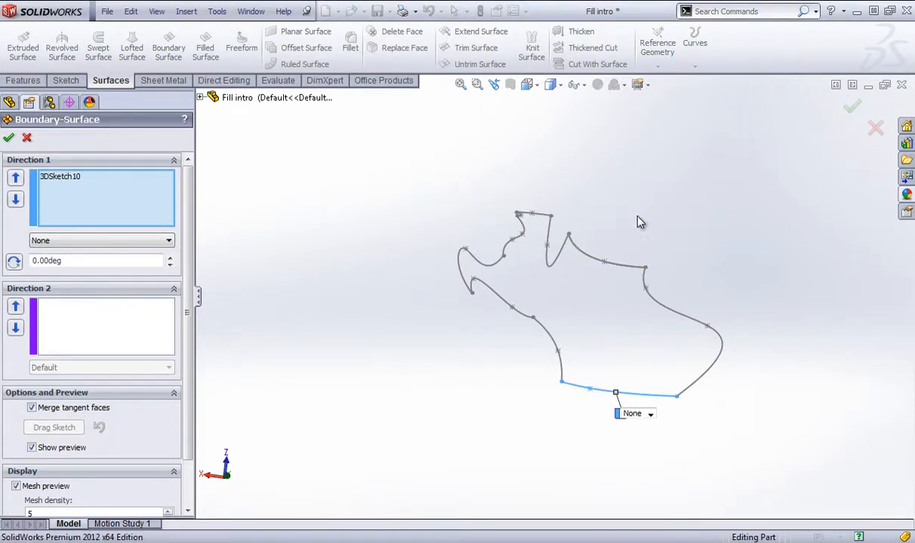
click(619, 268)
click(640, 211)
click(28, 139)
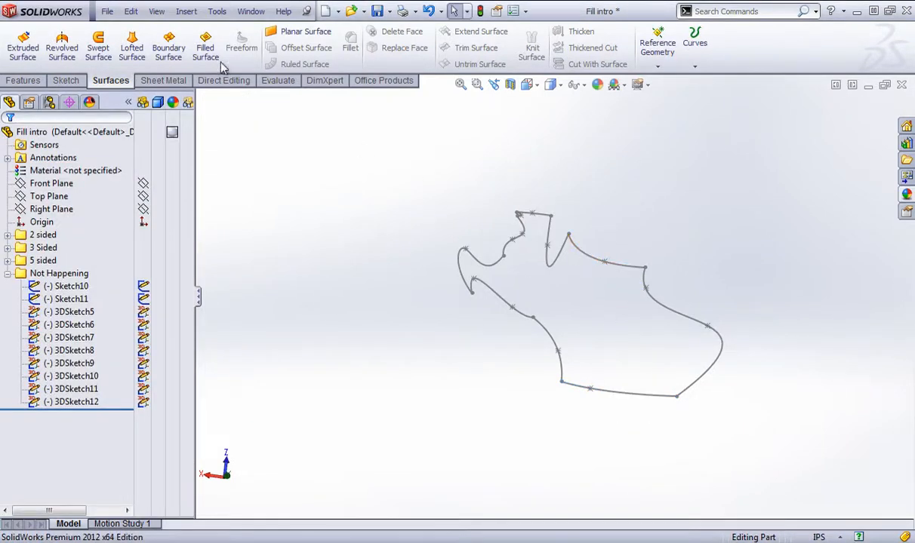
Start a boundary surface with the upper curve as an open loop and 3DSketch10 as its Direction 1 curves.
click(172, 51)
click(625, 267)
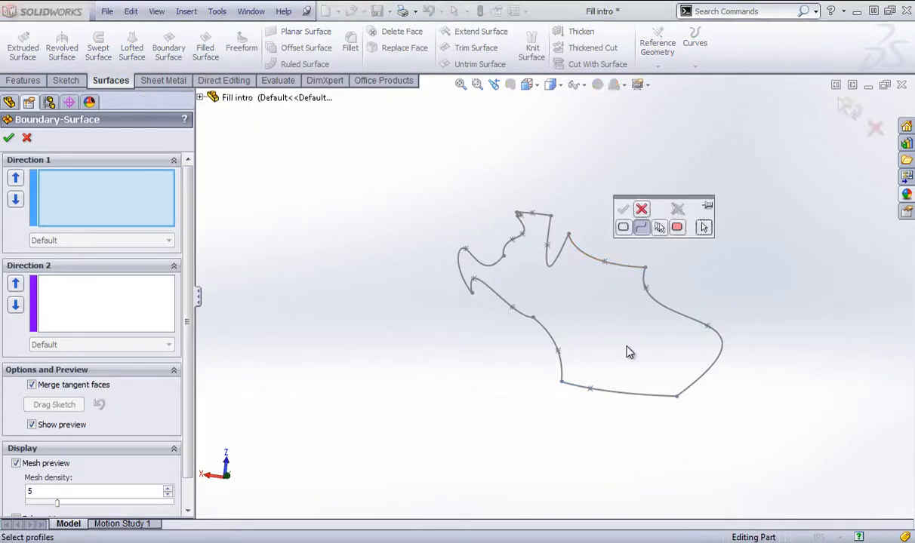
click(626, 267)
click(623, 211)
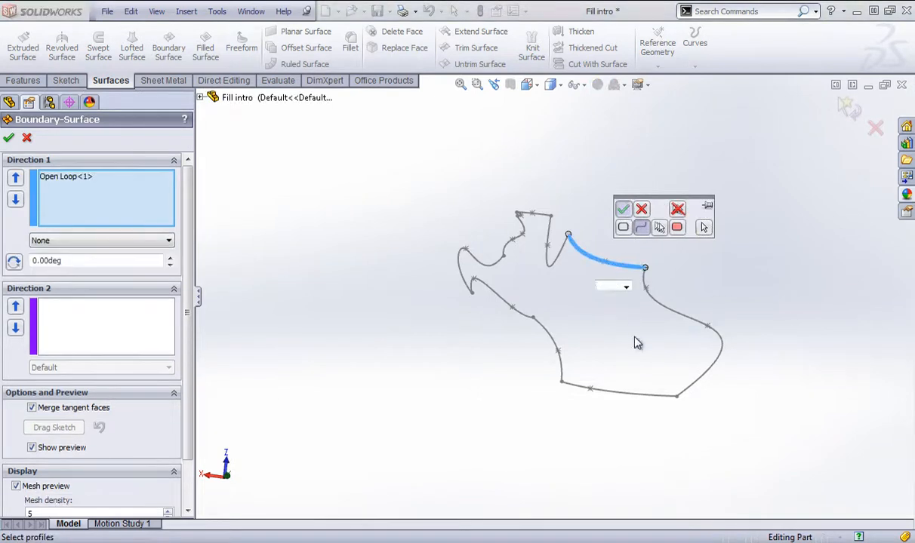
click(633, 396)
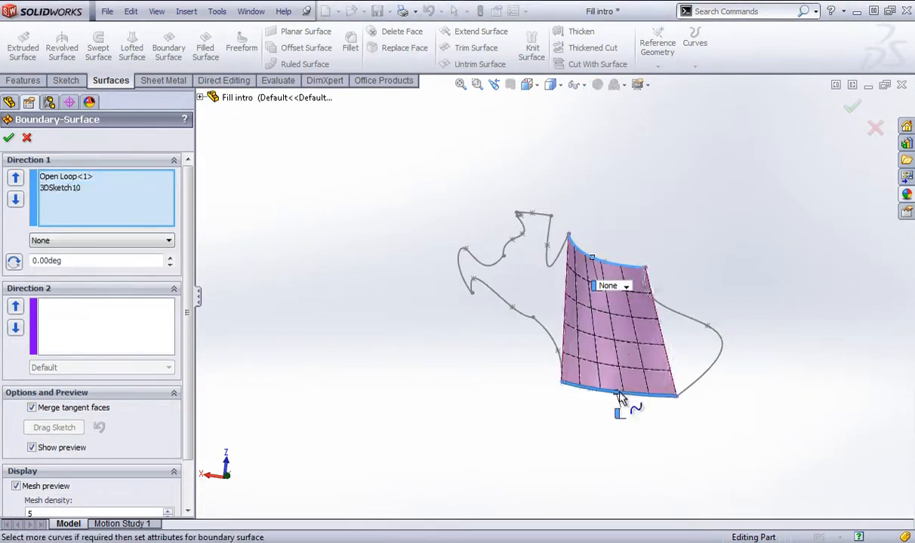
Add 3DSketch11 as the Direction 2 curve and create the boundary surface.
click(98, 321)
click(701, 326)
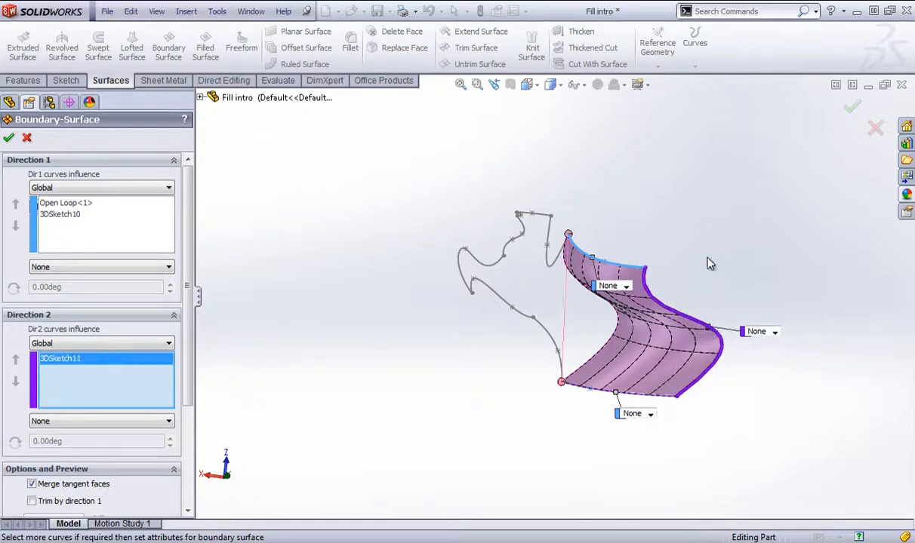
middle_drag(709, 263, 715, 243)
click(856, 105)
Inspect the boundary surface against the rest of the many-sided loop and delete it.
mouse_move(756, 279)
middle_down()
mouse_move(724, 286)
mouse_move(661, 350)
middle_up()
mouse_move(582, 232)
middle_down()
mouse_move(639, 321)
mouse_move(525, 321)
mouse_move(513, 330)
middle_up()
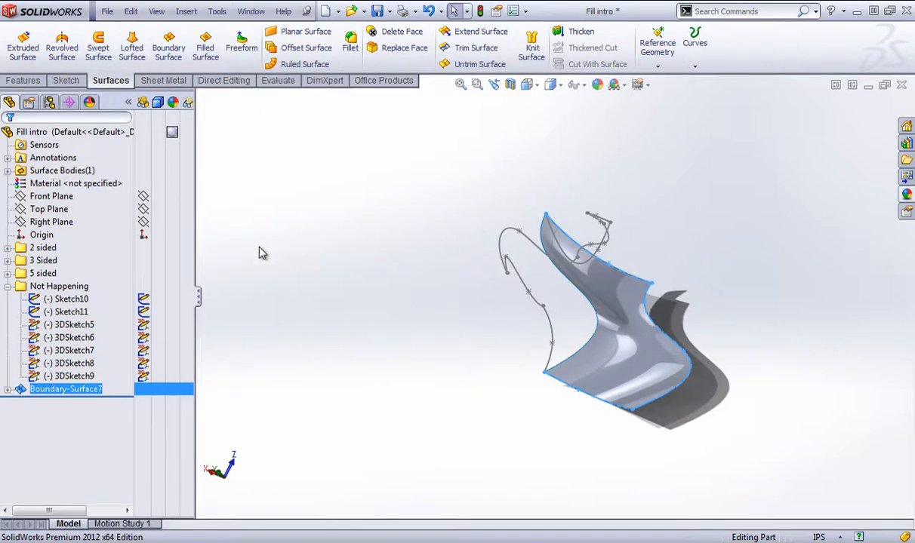
mouse_move(632, 302)
middle_down()
mouse_move(594, 296)
mouse_move(590, 316)
middle_up()
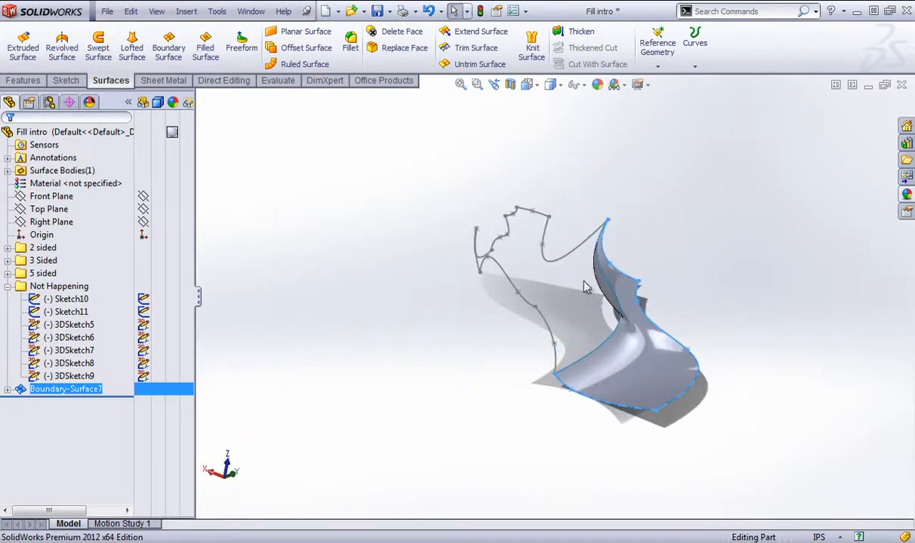
right_click(65, 385)
click(91, 417)
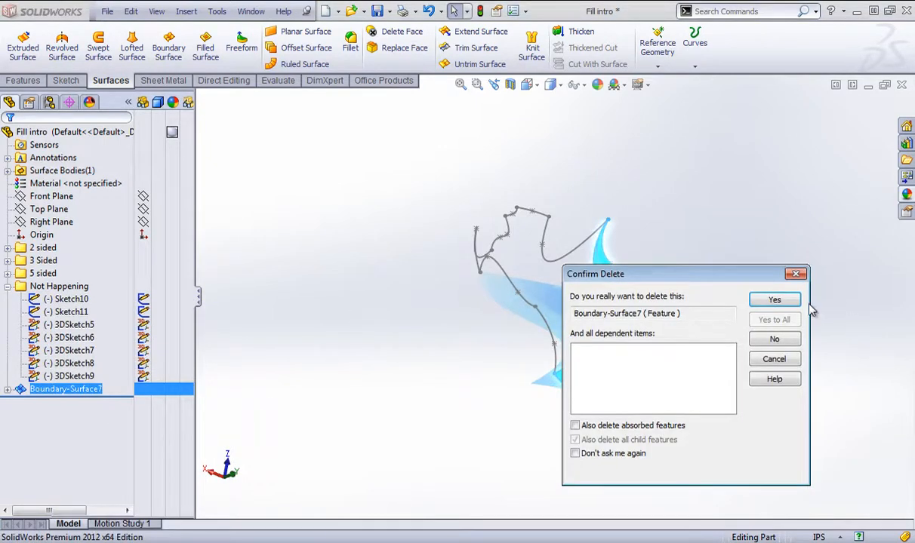
click(774, 300)
Hide all ten sketches of the Not Happening folder again and collapse it.
click(72, 402)
shift+click(36, 289)
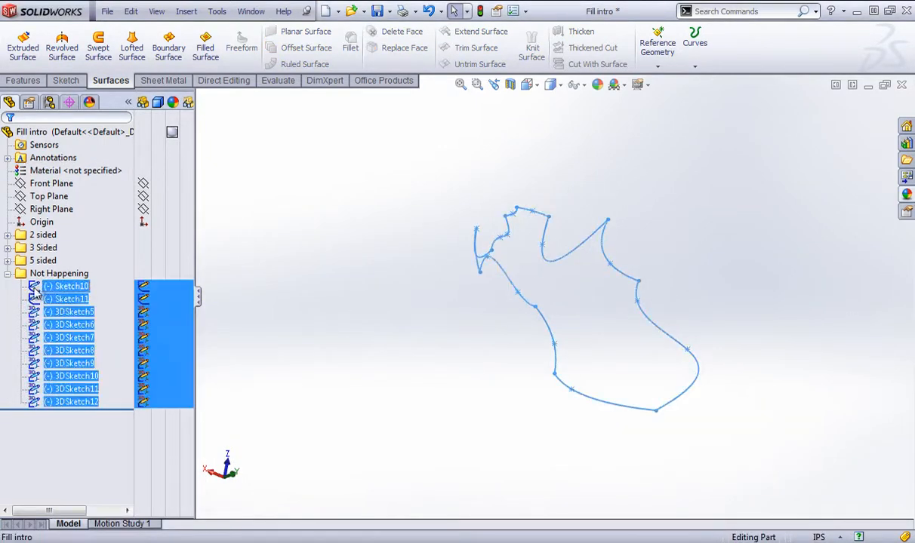
right_click(35, 289)
click(42, 264)
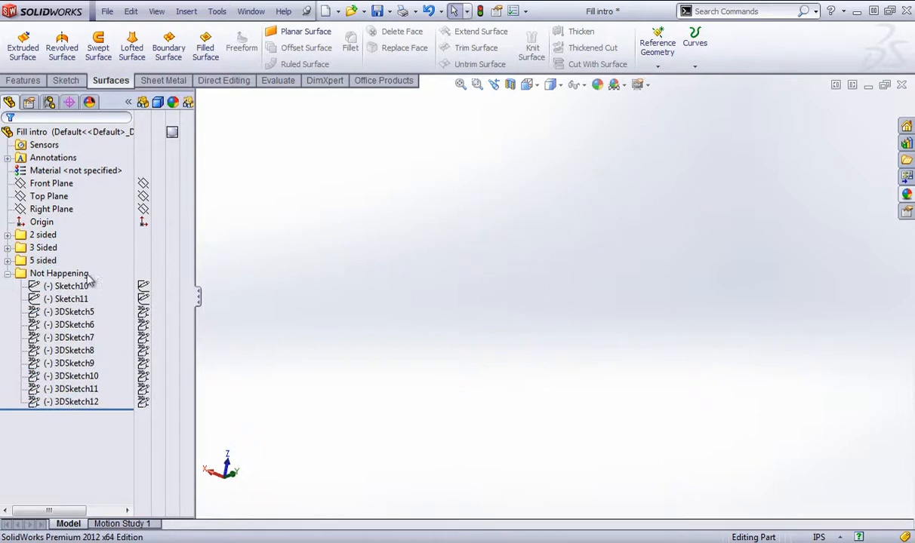
click(8, 275)
Switch to the singularities part and start a boundary surface with Sketch1 and Sketch2 as the Direction 1 curves.
click(251, 11)
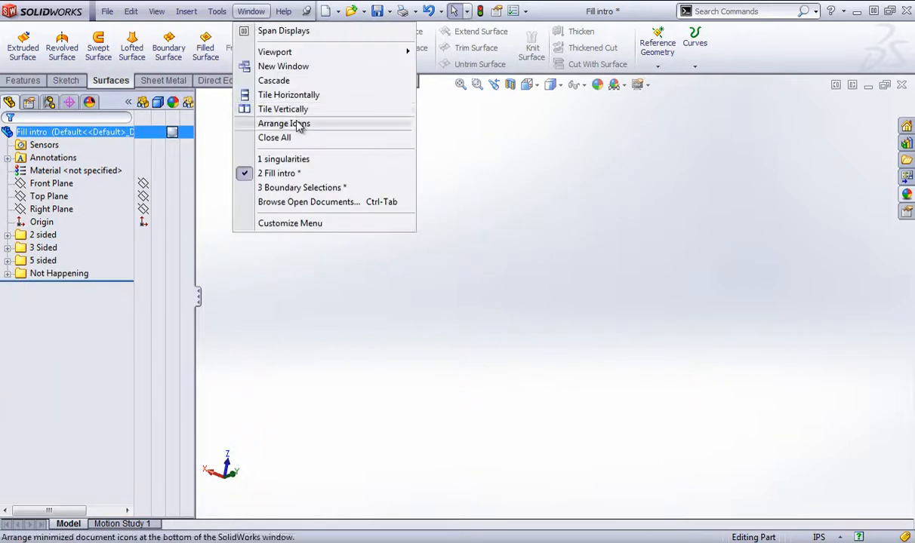
click(285, 160)
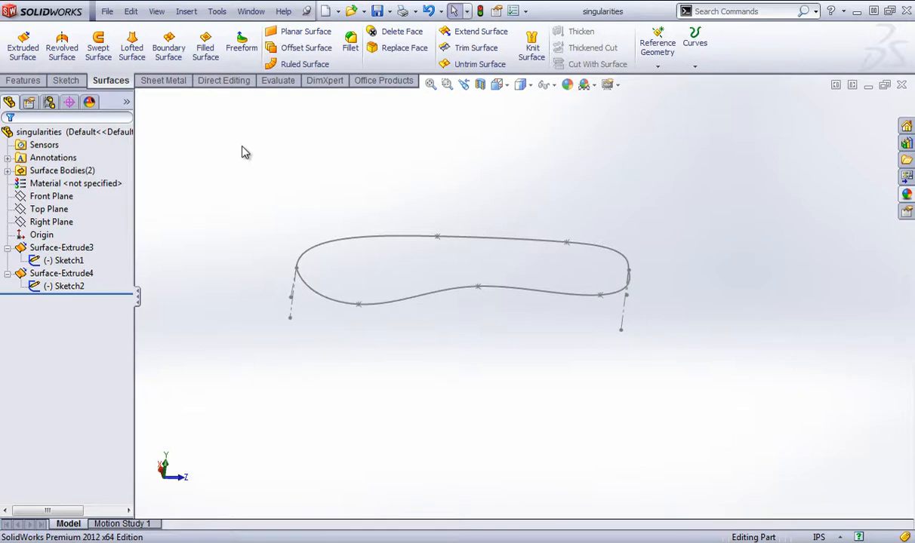
click(172, 51)
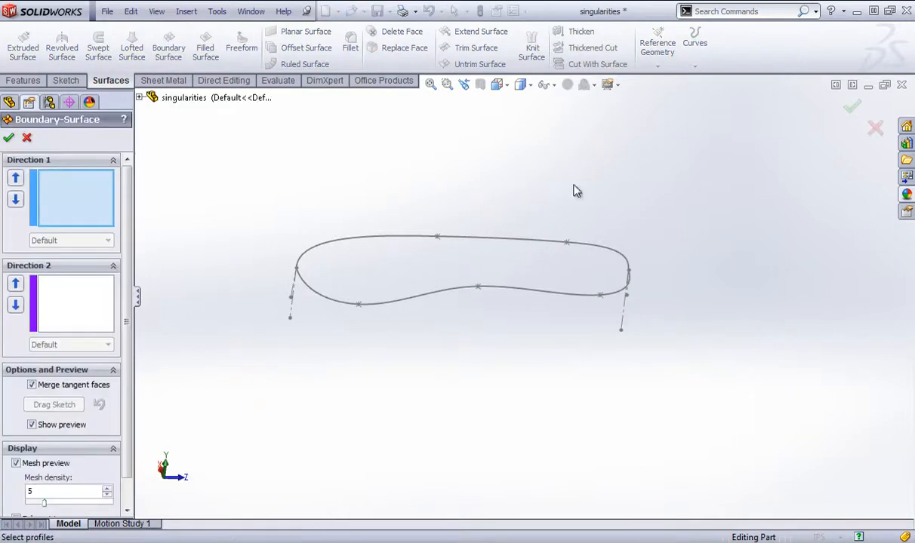
mouse_move(445, 294)
middle_down()
mouse_move(462, 296)
mouse_move(420, 275)
mouse_move(432, 295)
middle_up()
click(429, 289)
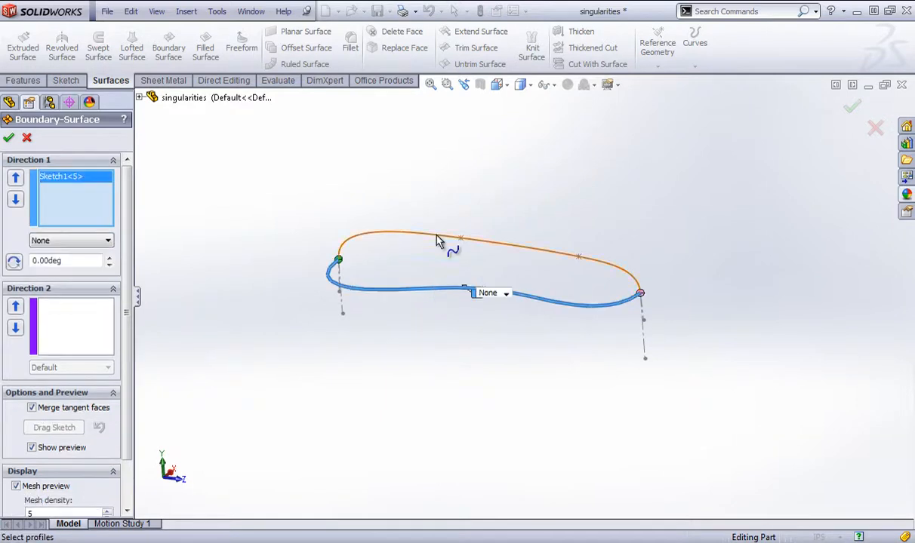
click(440, 236)
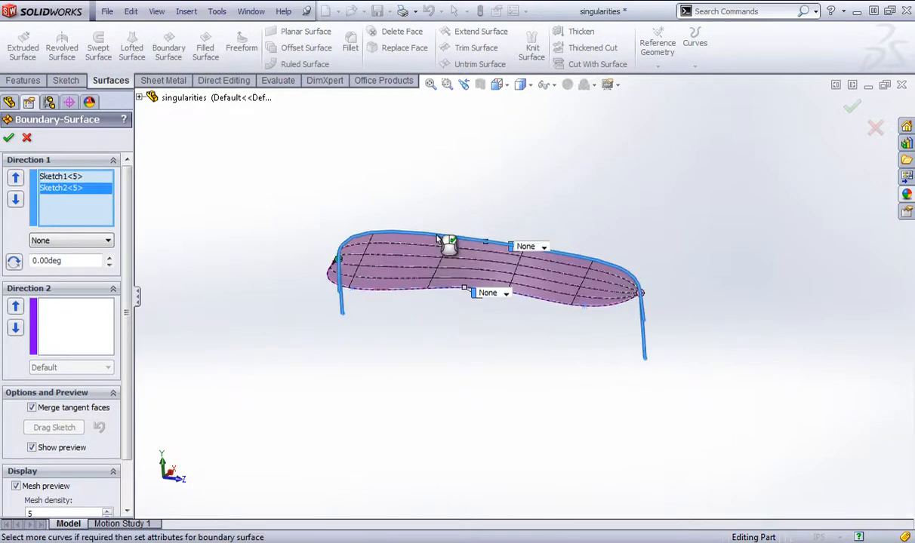
Set the tangency of both the Sketch1 and Sketch2 curves to Normal To Profile.
click(62, 178)
click(59, 242)
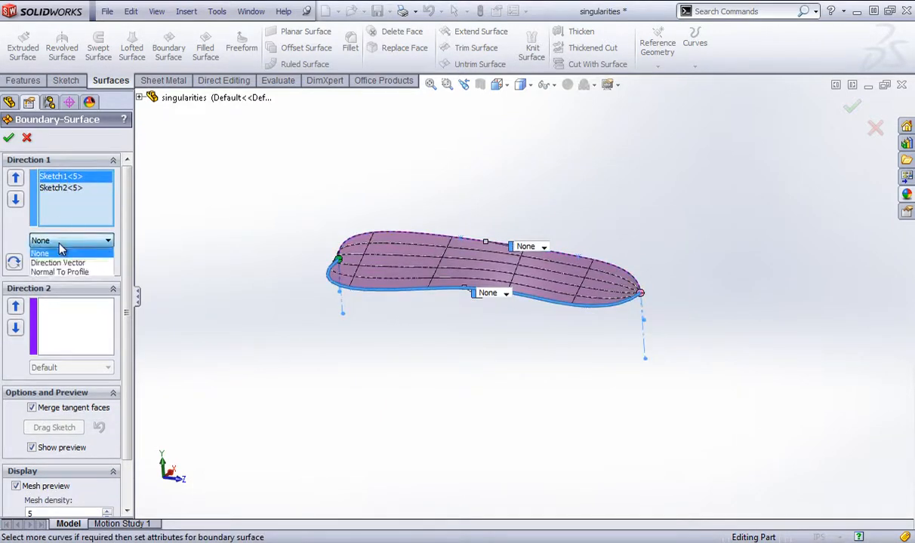
click(42, 273)
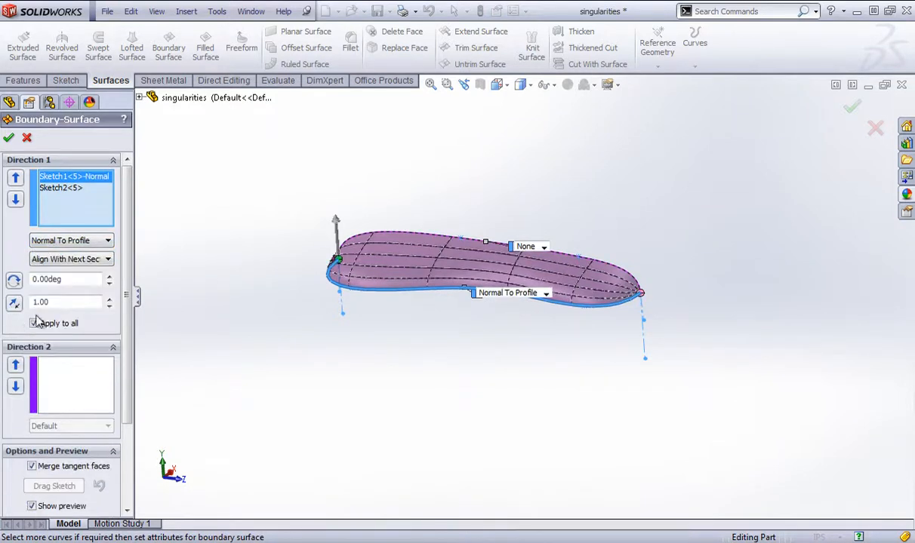
click(62, 188)
click(60, 240)
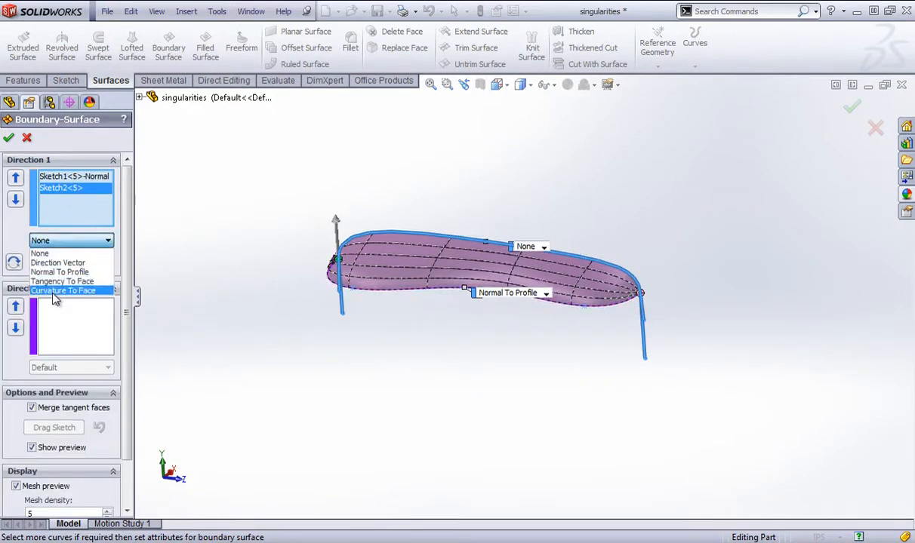
click(53, 273)
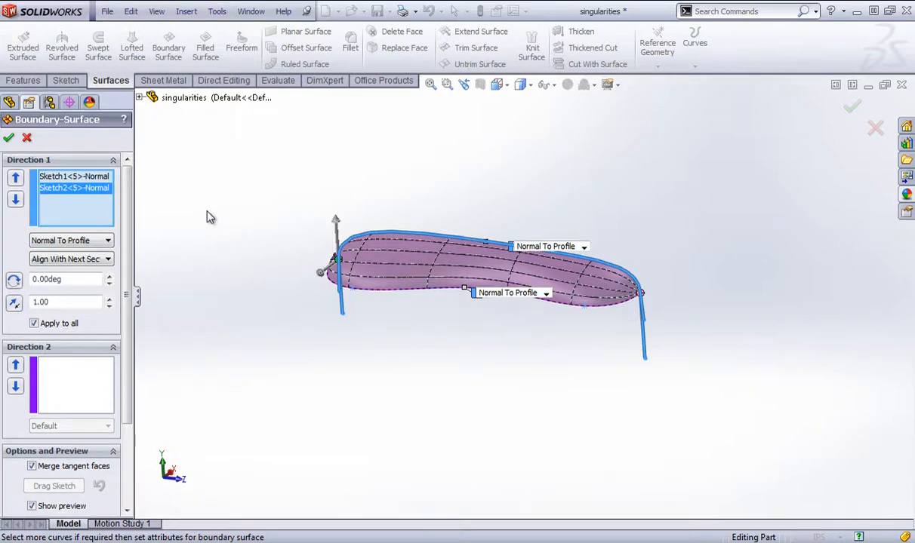
Examine how the preview mesh lines converge at the singularities on both ends of the boundary surface.
mouse_move(208, 214)
middle_down()
mouse_move(286, 215)
mouse_move(254, 250)
middle_up()
middle_drag(573, 345, 310, 286)
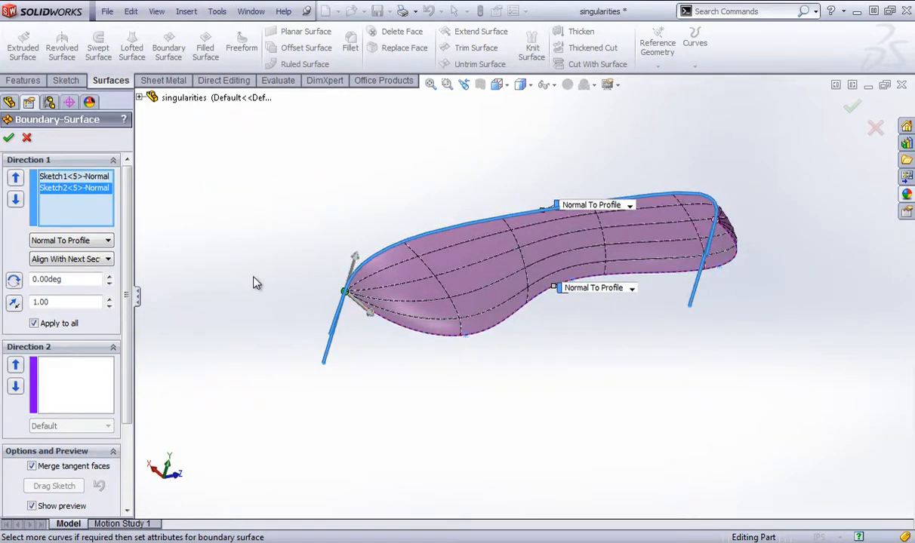
scroll(447, 327, down, 5)
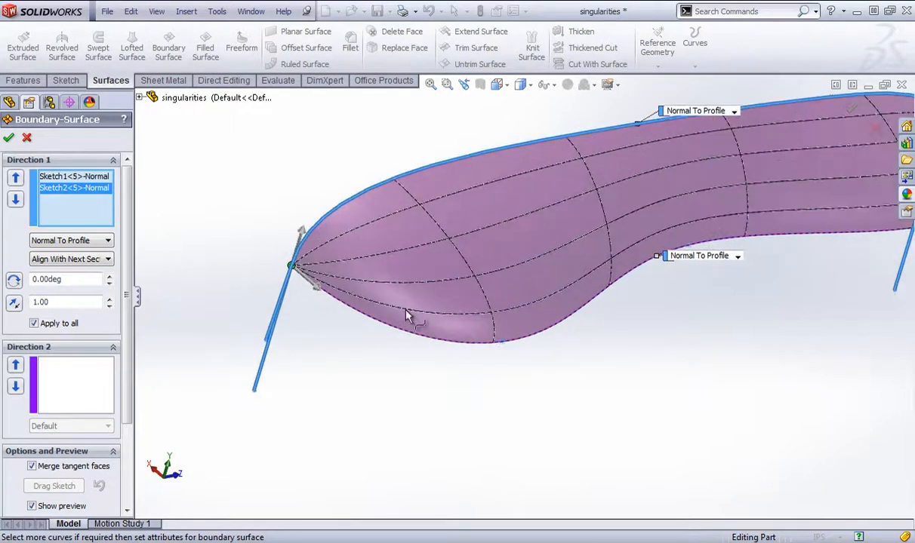
middle_drag(346, 318, 362, 300)
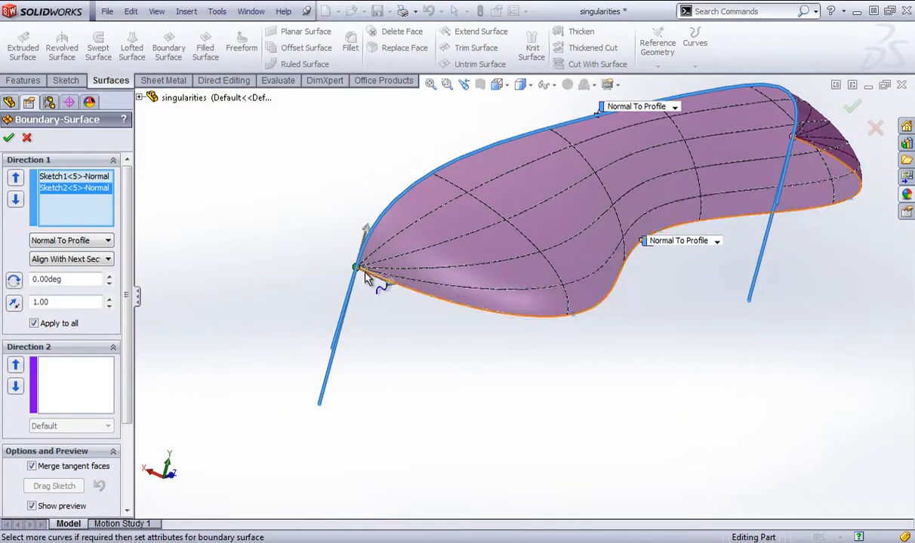
middle_drag(446, 281, 782, 264)
scroll(780, 241, up, 3)
scroll(777, 235, down, 8)
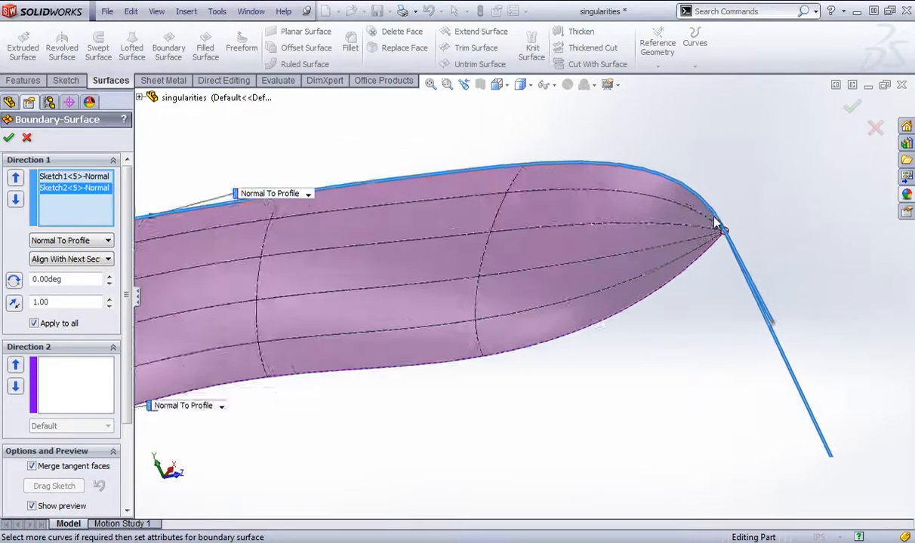
middle_drag(686, 240, 655, 253)
scroll(461, 344, up, 4)
scroll(374, 282, down, 5)
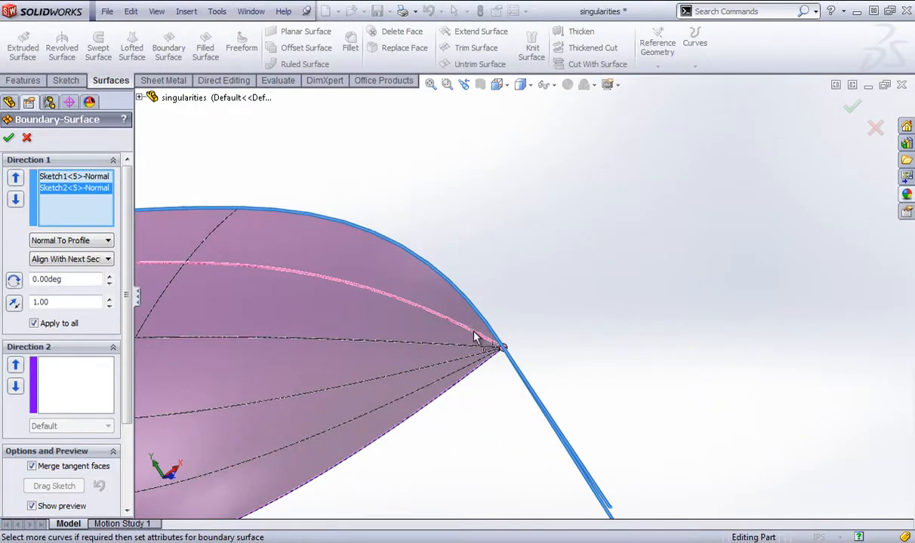
scroll(525, 360, up, 7)
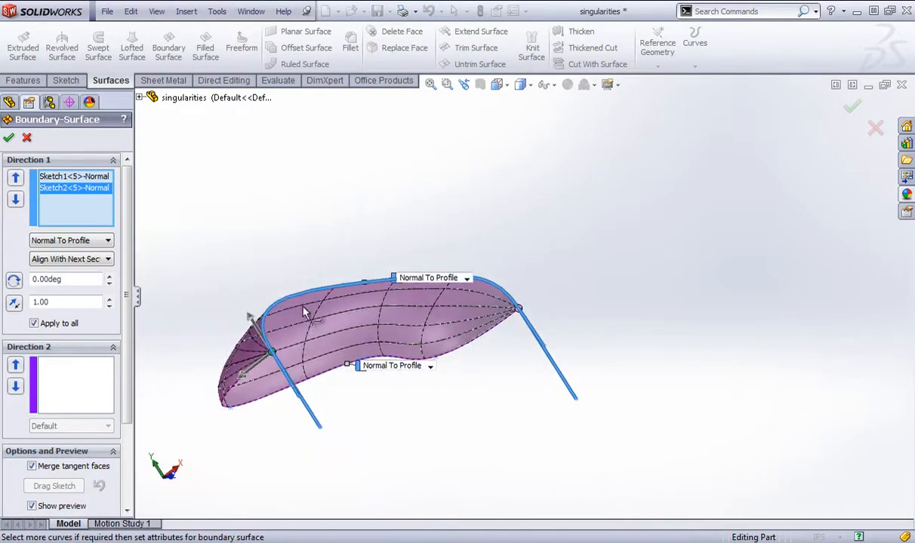
middle_drag(290, 312, 318, 310)
Create the boundary surface between Sketch1 and Sketch2 and inspect its shape around the pointed ends.
click(851, 108)
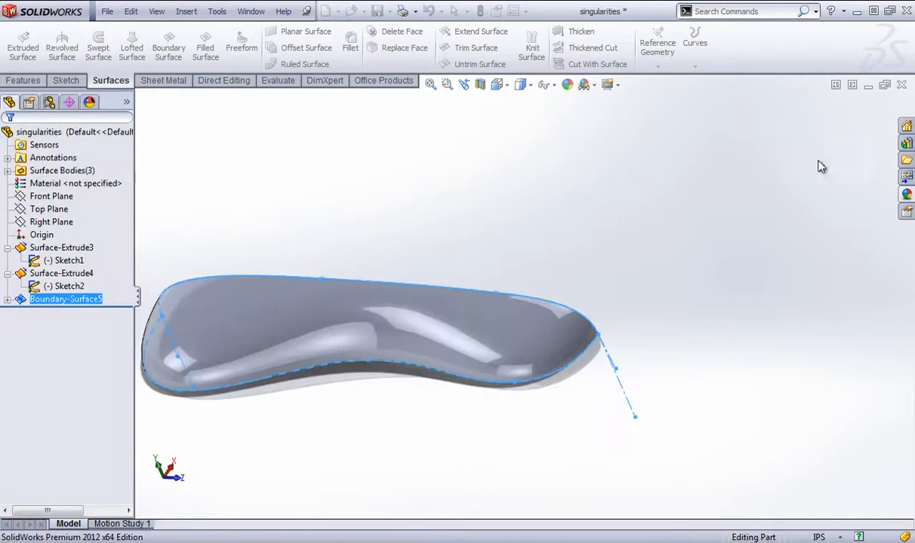
middle_drag(510, 219, 434, 300)
scroll(520, 421, down, 3)
middle_drag(480, 356, 460, 278)
middle_drag(733, 237, 602, 273)
scroll(449, 321, down, 5)
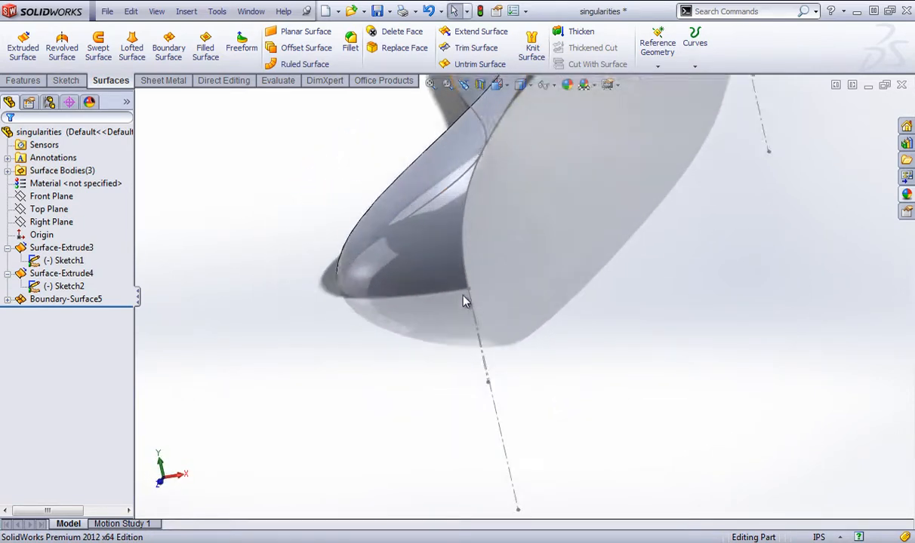
scroll(564, 310, up, 5)
middle_drag(564, 321, 526, 248)
middle_drag(562, 268, 593, 269)
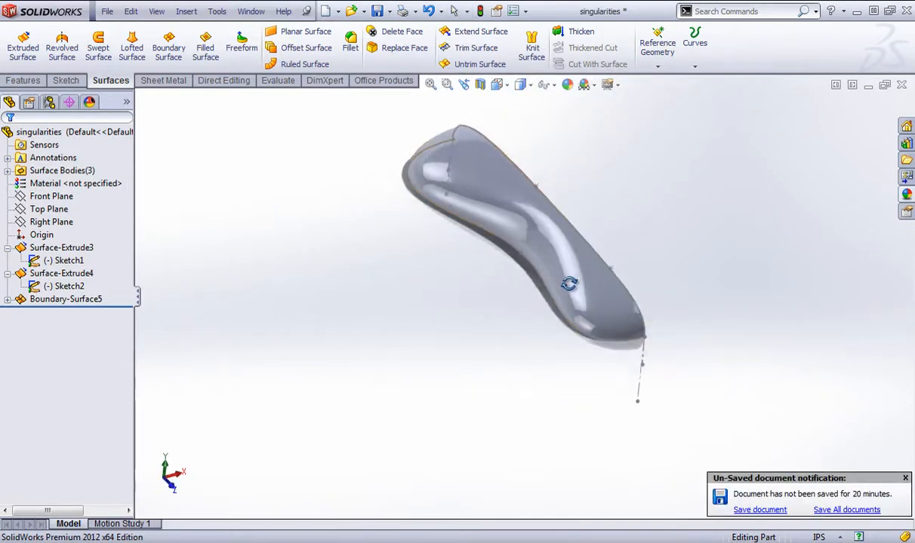
Thicken the boundary surface outward by 0.50 in.
scroll(618, 269, down, 3)
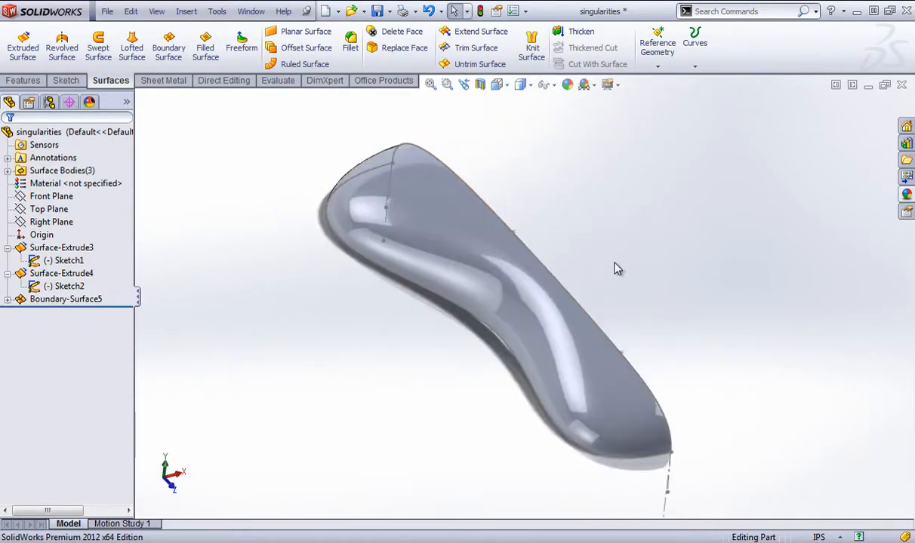
click(581, 34)
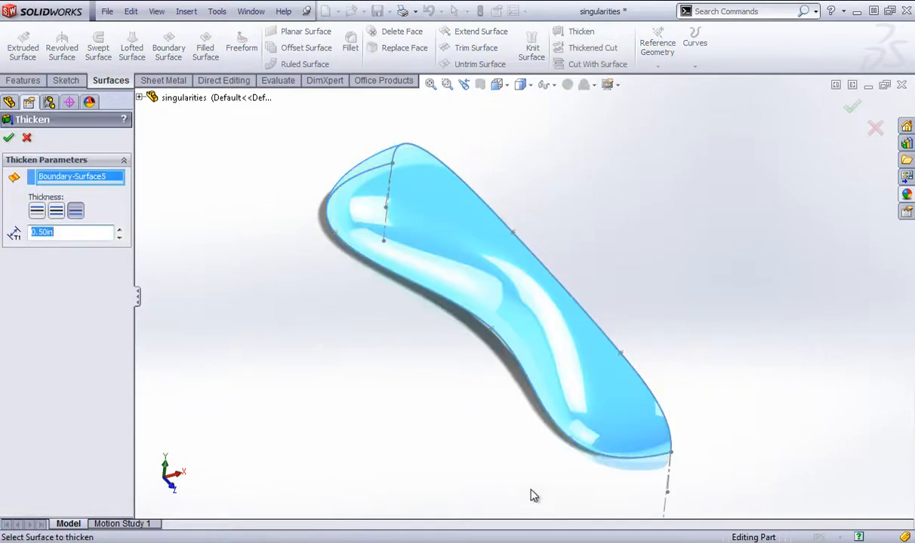
middle_drag(158, 240, 339, 281)
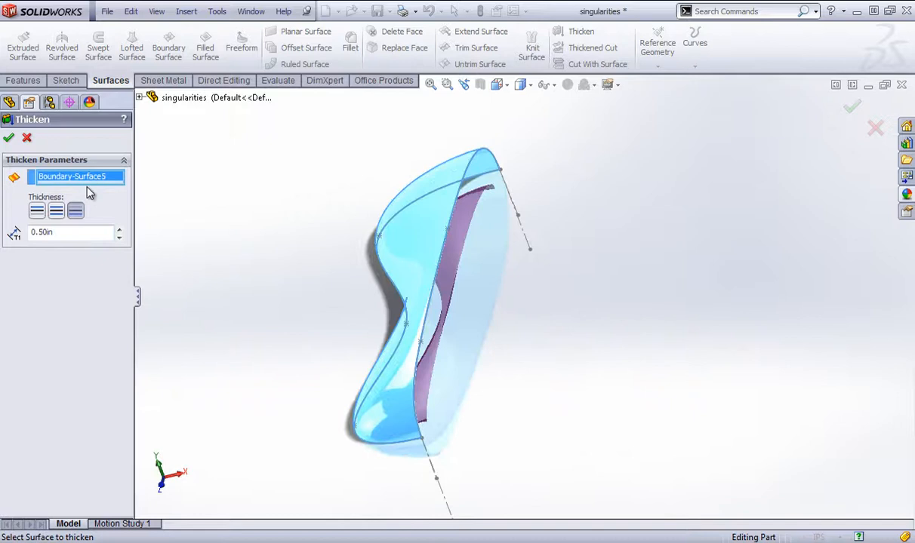
click(35, 210)
middle_drag(270, 250, 305, 273)
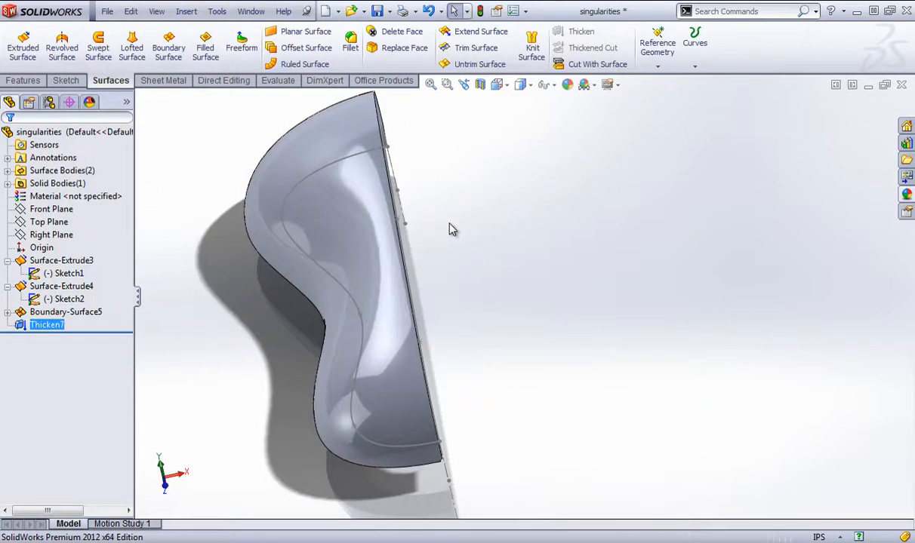
Examine the small sliver faces and gaps at both pointed ends of the thickened body from its underside.
click(481, 457)
middle_drag(482, 457, 499, 474)
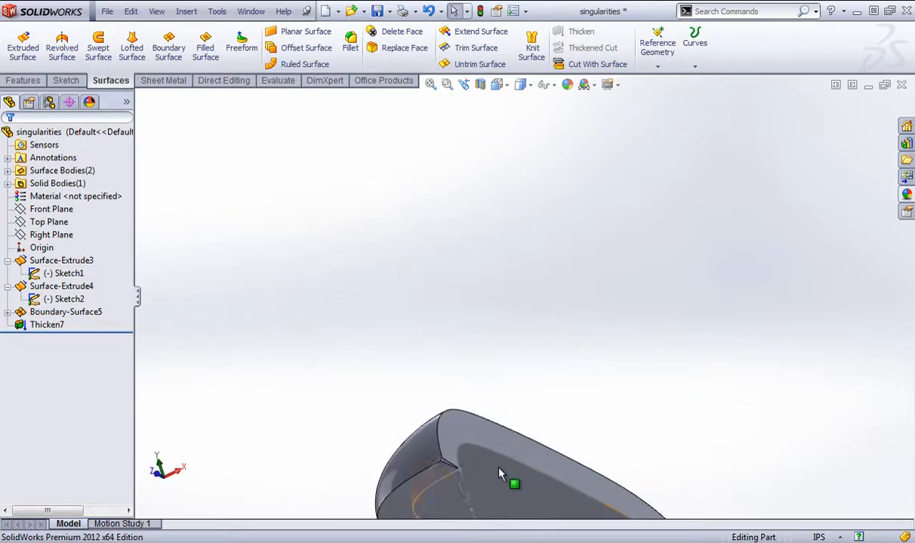
scroll(498, 474, down, 5)
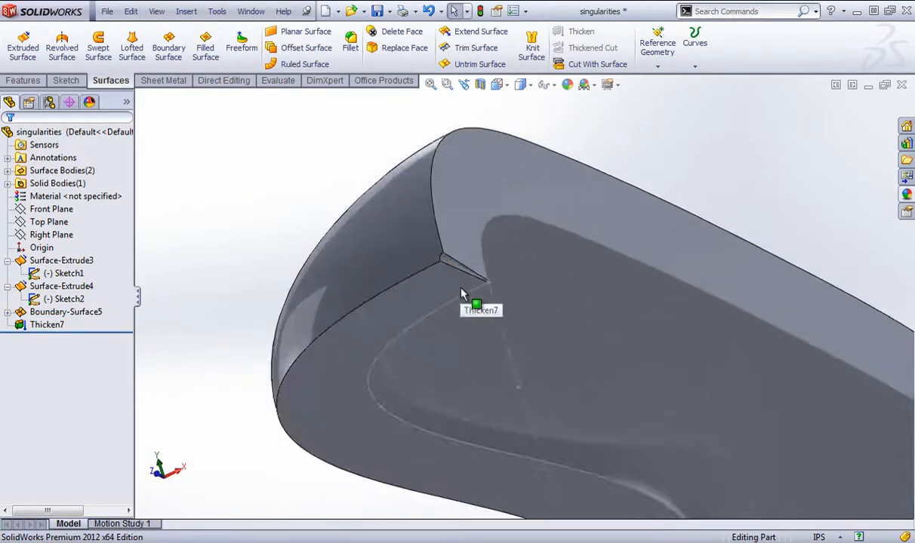
scroll(464, 295, down, 3)
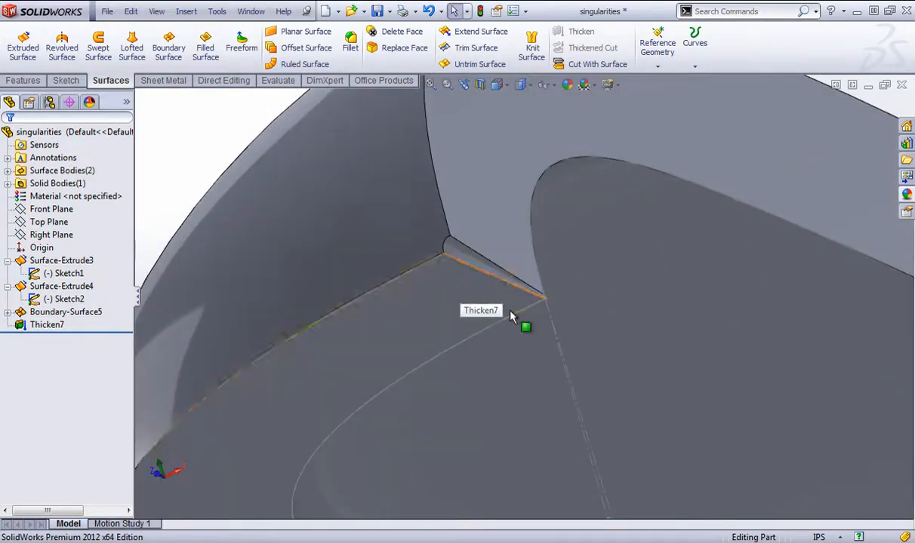
scroll(511, 316, up, 5)
scroll(797, 419, down, 6)
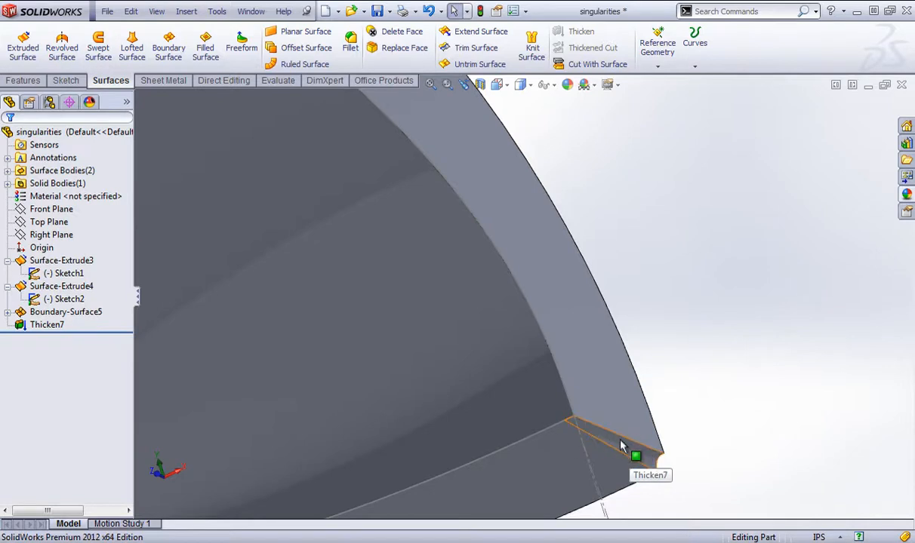
scroll(570, 420, up, 10)
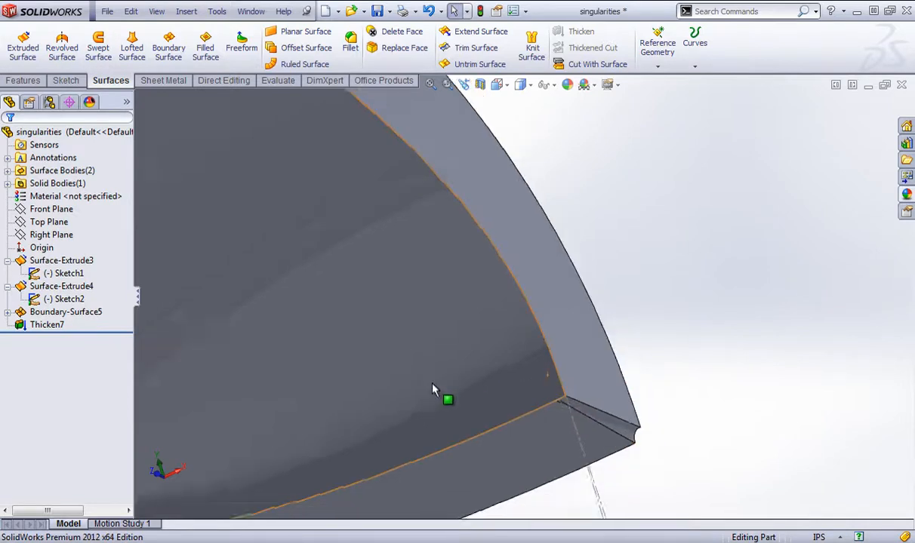
middle_drag(431, 391, 467, 443)
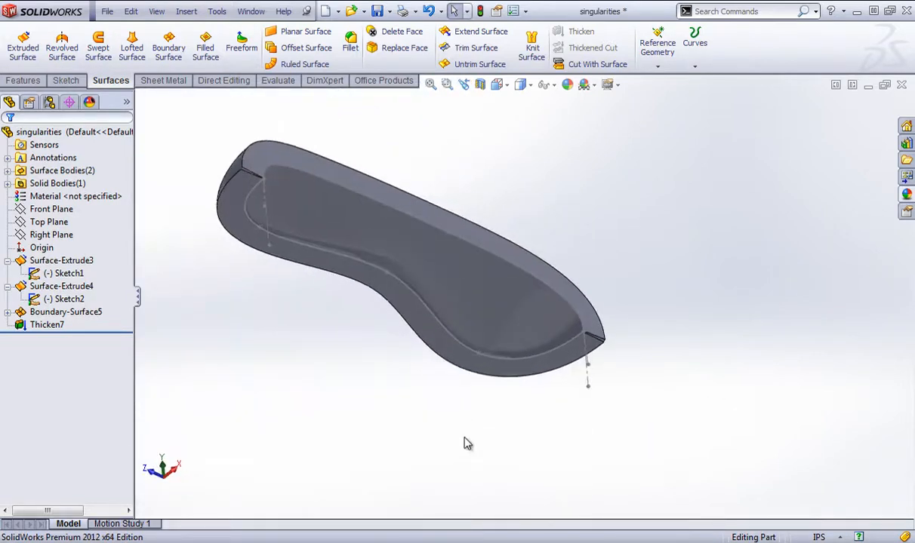
Preview a mesh of face curves on the thickened body's inner face, examine how they meet at the pointed ends, and discard the preview.
click(188, 11)
mouse_move(217, 12)
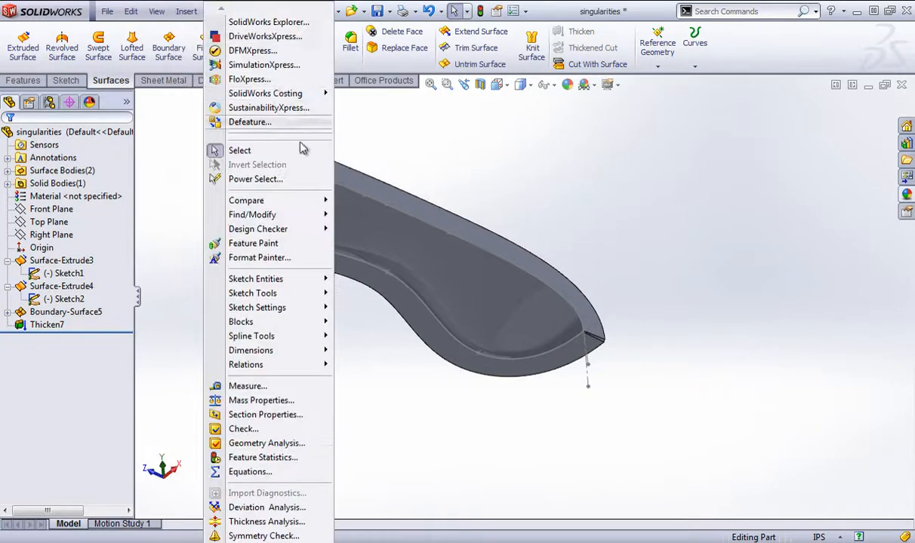
mouse_move(290, 294)
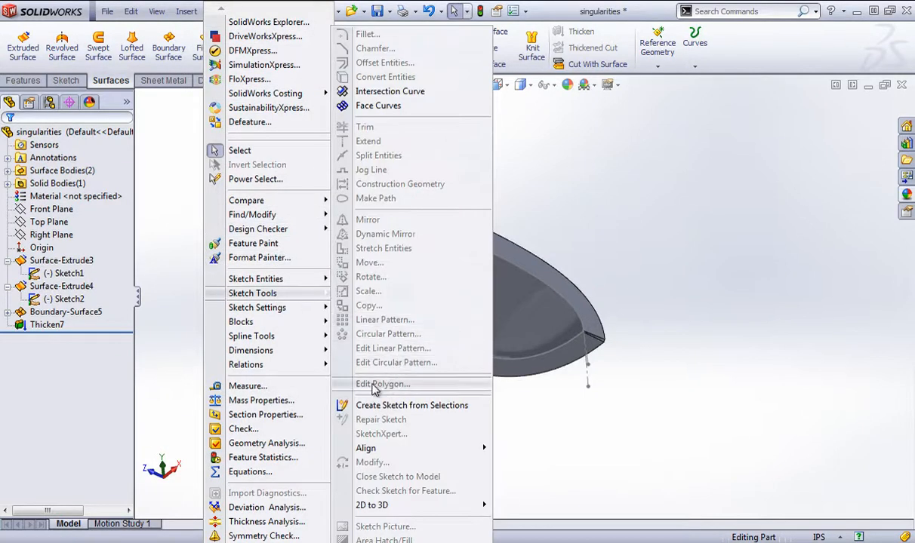
click(378, 107)
click(474, 310)
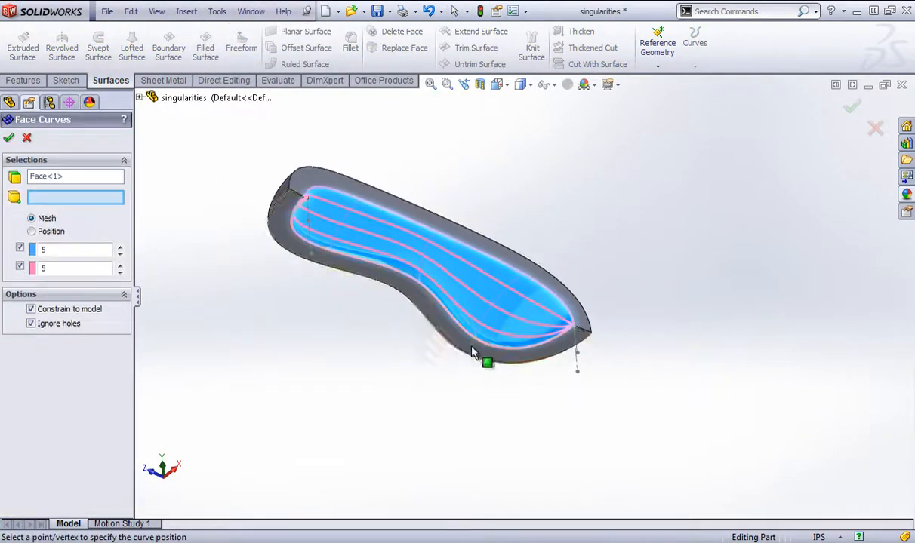
middle_drag(472, 353, 527, 336)
scroll(526, 337, down, 10)
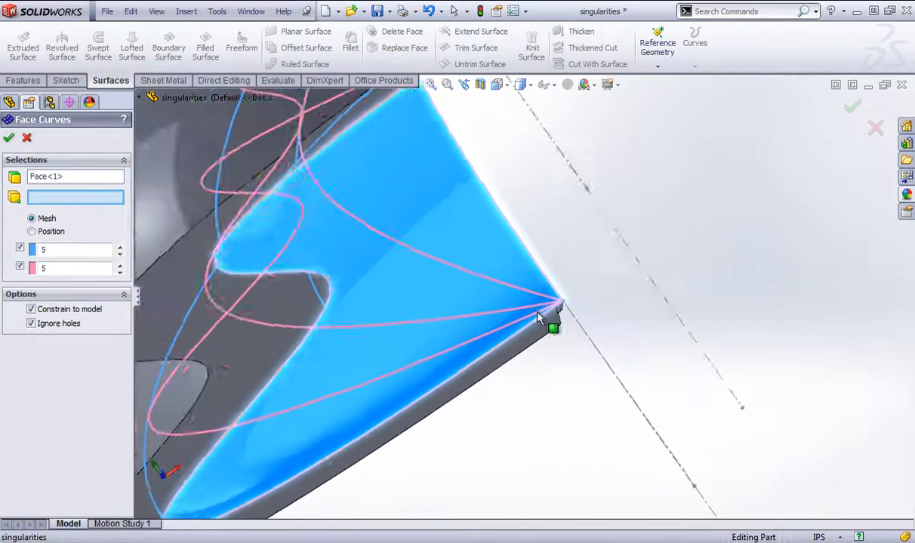
scroll(537, 313, down, 10)
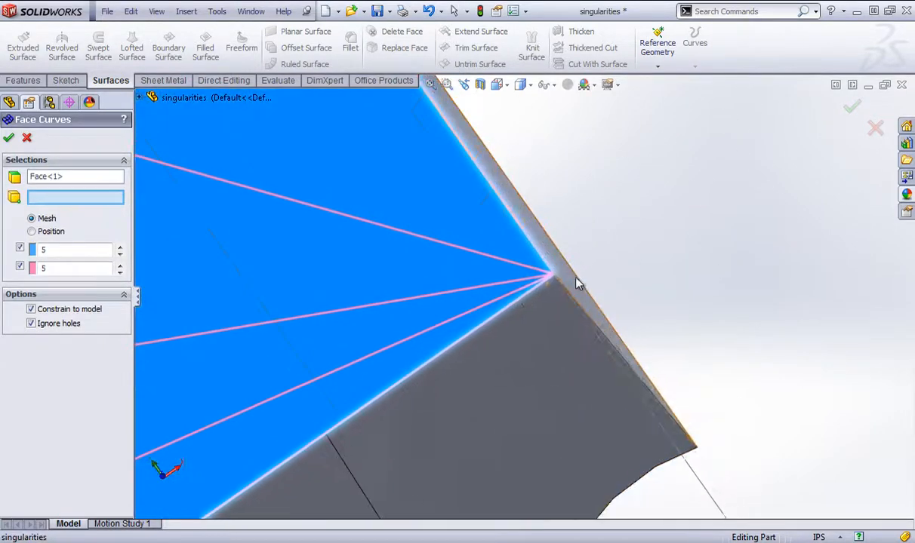
middle_drag(551, 275, 532, 378)
scroll(533, 378, up, 10)
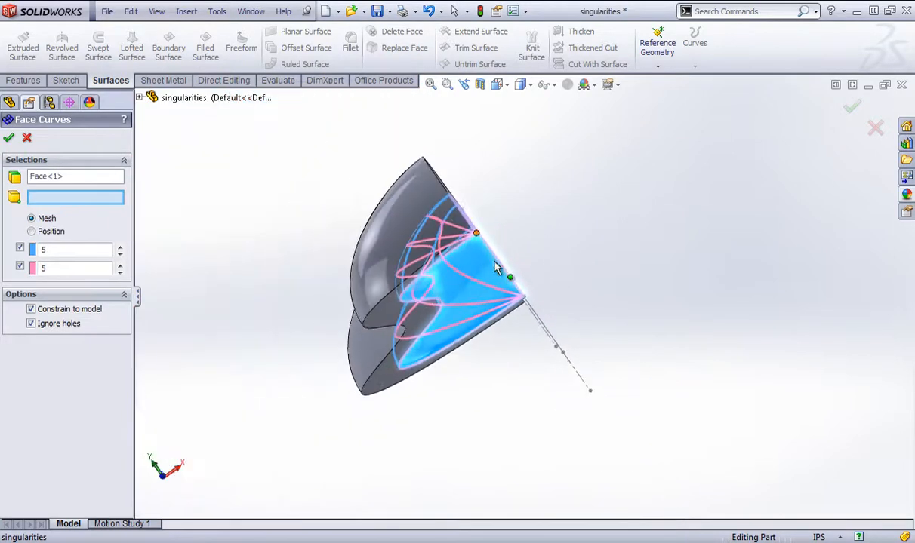
middle_drag(496, 267, 412, 273)
scroll(638, 284, up, 4)
click(875, 128)
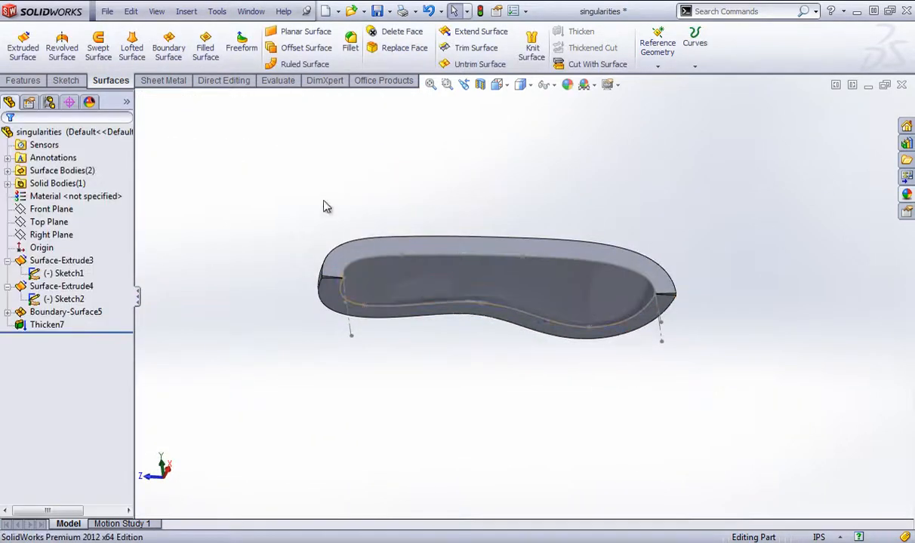
Delete the thicken feature and the boundary surface, keeping the two extruded surfaces and their sketches.
middle_drag(322, 204, 421, 288)
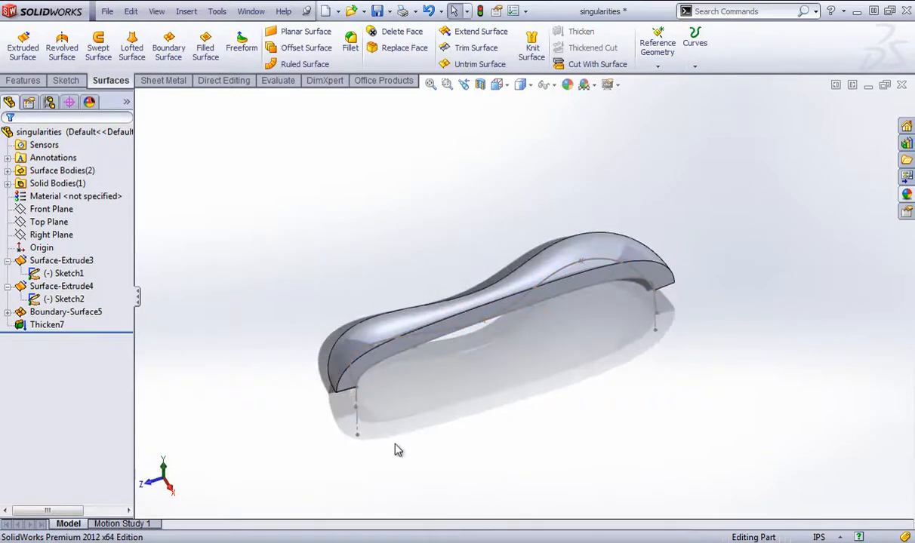
middle_drag(455, 396, 363, 286)
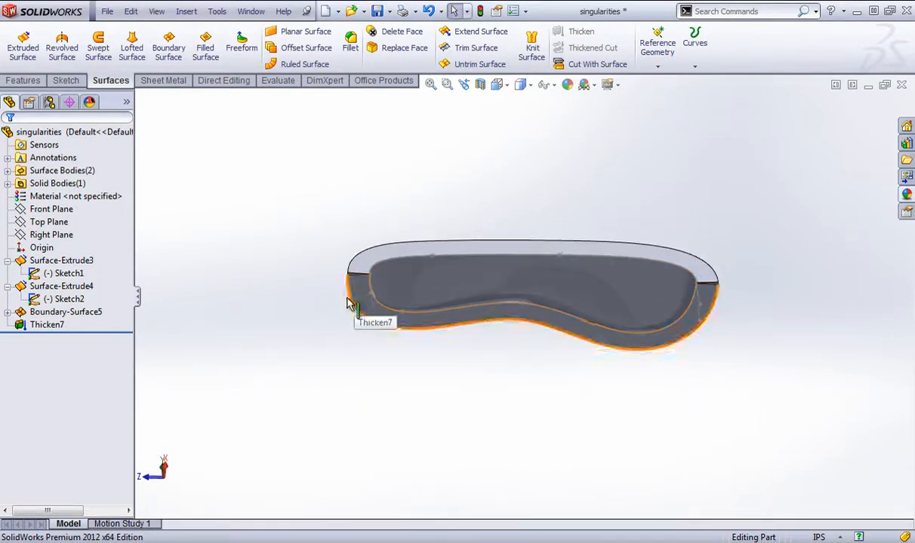
click(45, 326)
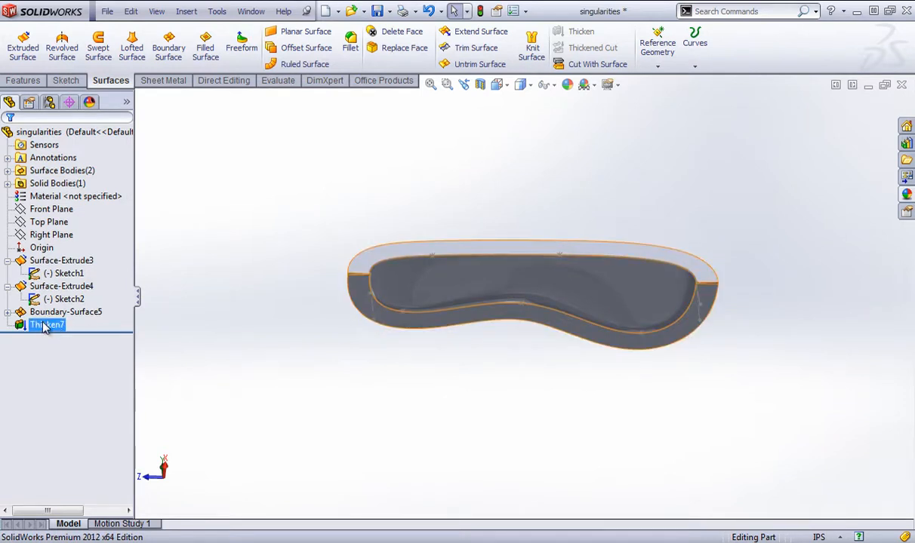
right_click(46, 326)
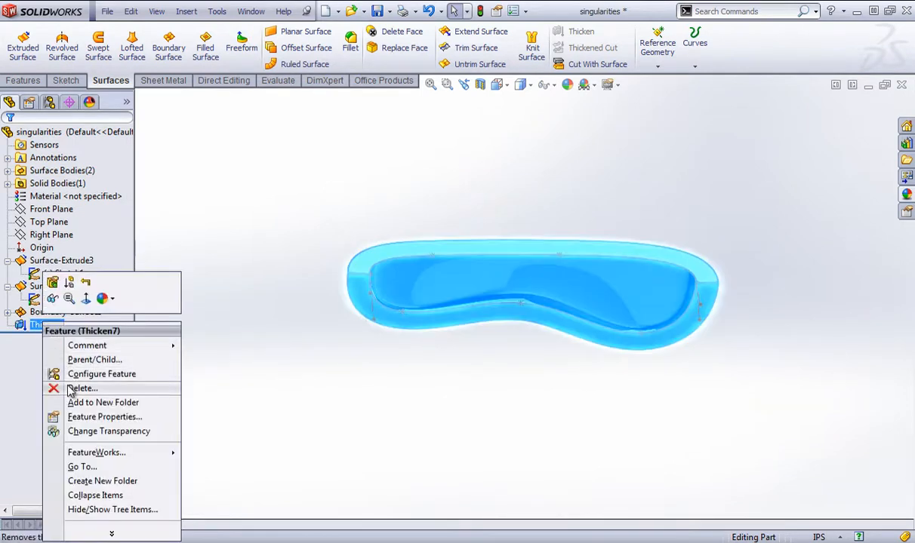
click(74, 388)
click(775, 301)
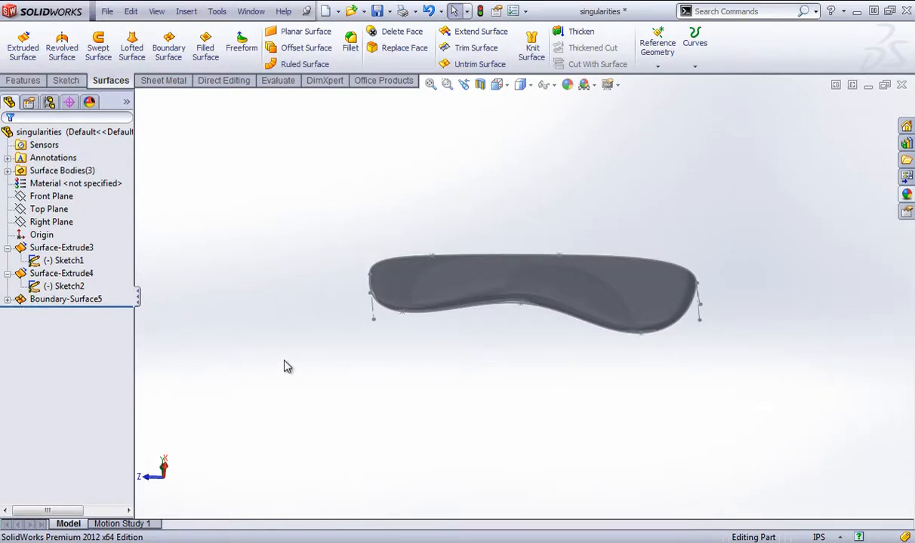
key(f)
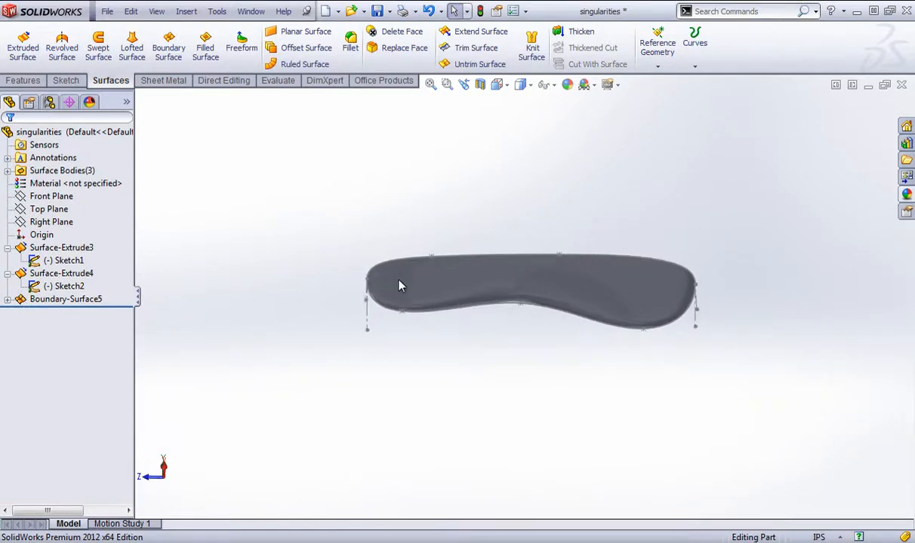
right_click(80, 300)
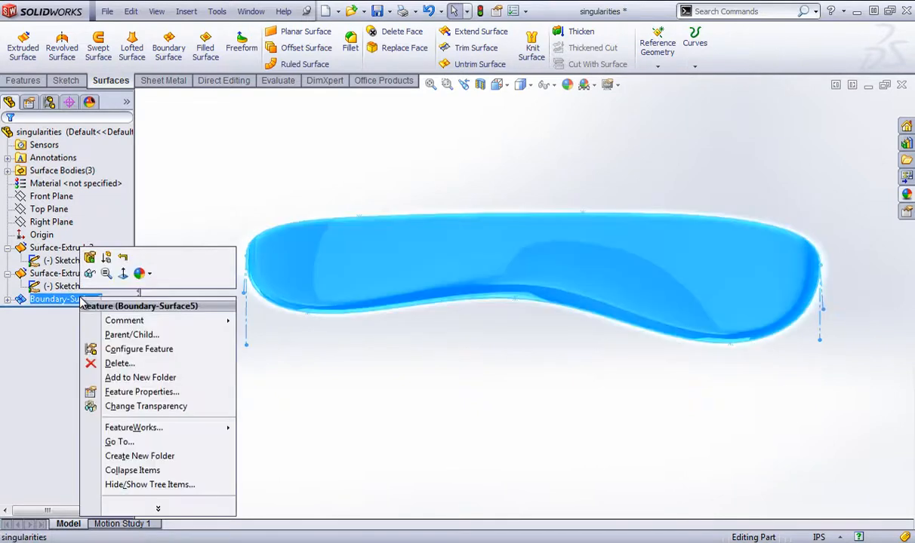
click(120, 363)
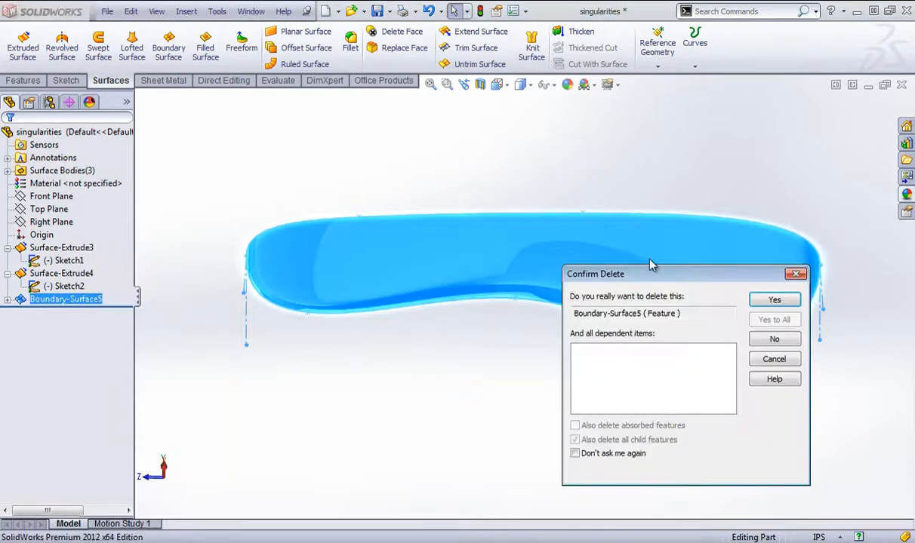
click(774, 300)
Show the hidden extruded surfaces Surface-Extrude3 and Surface-Extrude4.
middle_drag(287, 289, 310, 430)
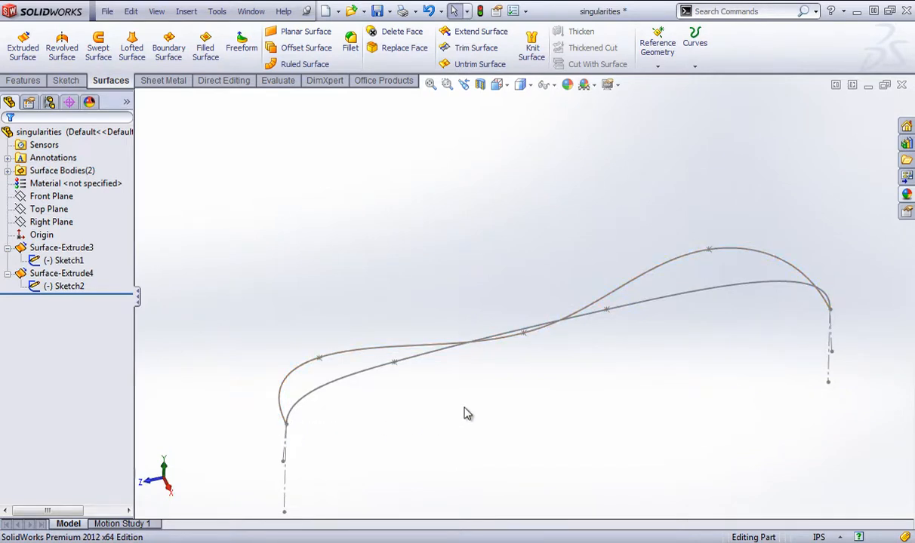
middle_drag(466, 414, 419, 380)
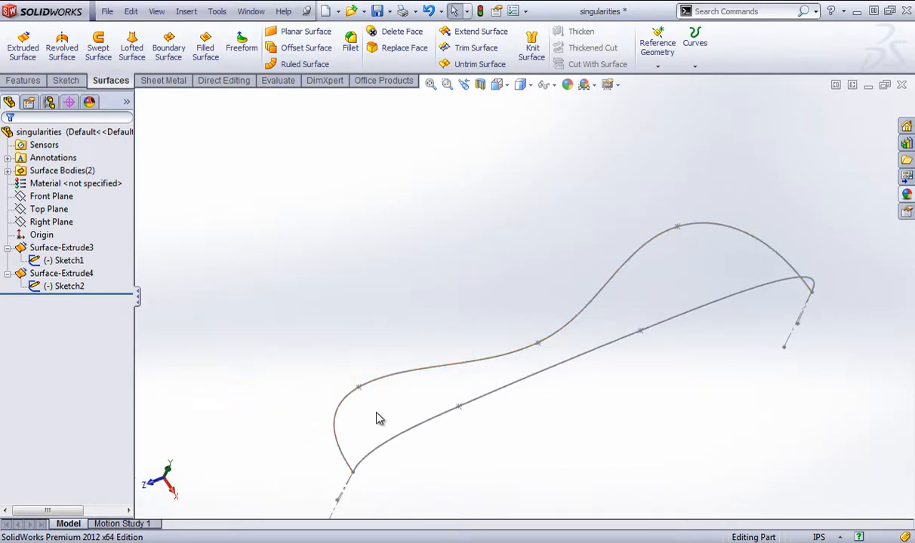
scroll(336, 463, up, 2)
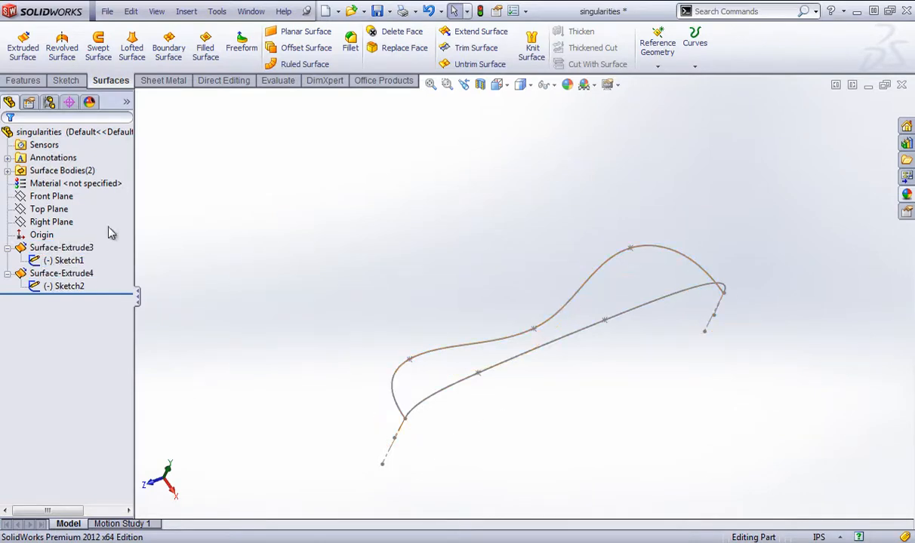
right_click(61, 252)
click(65, 225)
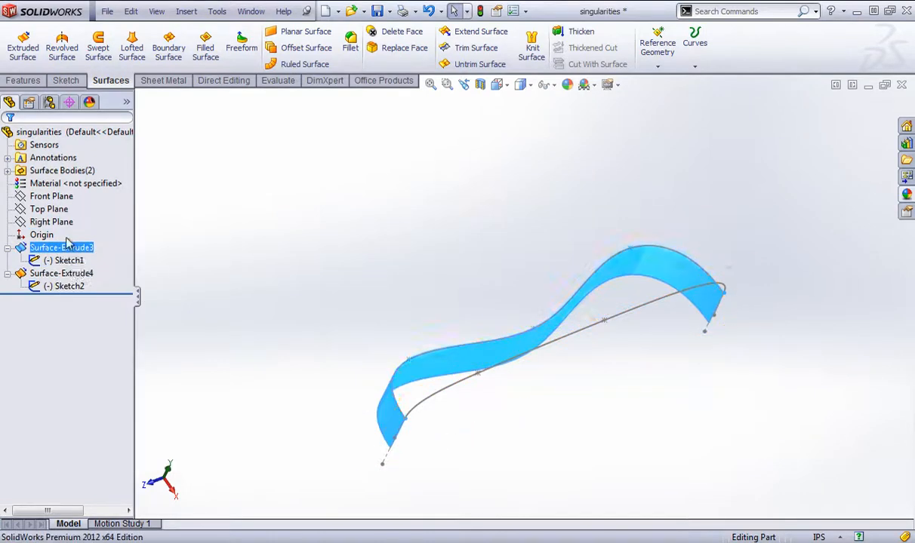
right_click(55, 276)
click(63, 249)
middle_drag(194, 306, 354, 278)
click(355, 247)
scroll(572, 255, up, 1)
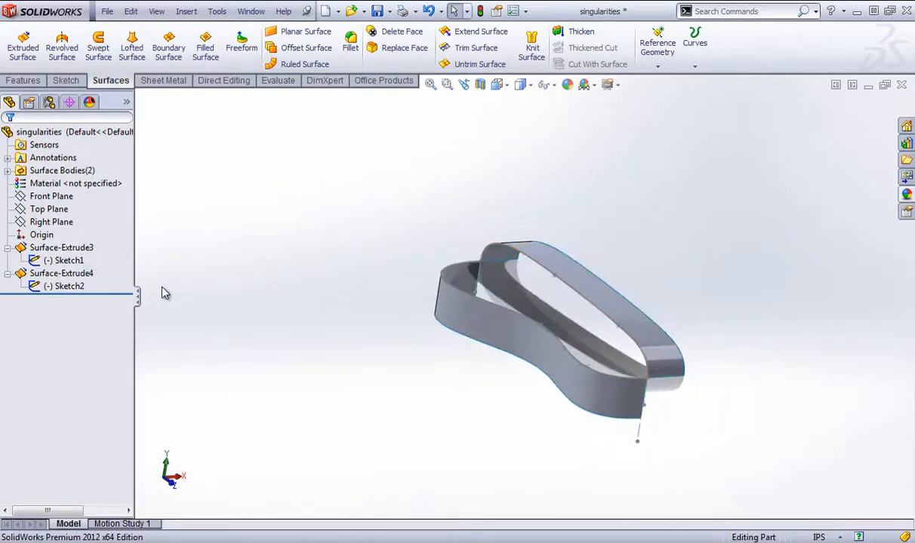
Hide Sketch2 and Sketch1 so only the extruded surfaces are displayed.
click(34, 287)
right_click(34, 286)
click(51, 254)
click(41, 275)
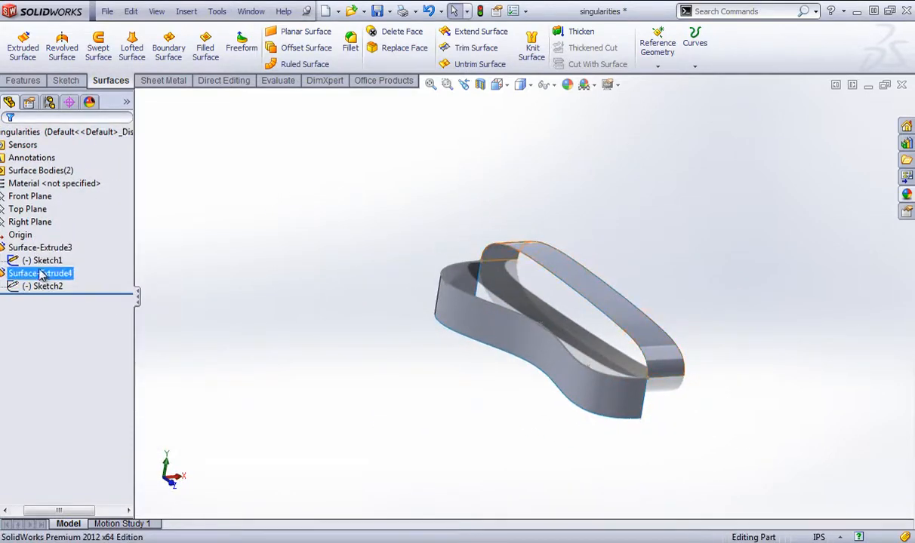
right_click(38, 263)
click(47, 243)
Create a filled surface between the meeting edges of the two extruded surfaces with Contact edge settings, and recheck its preview mesh.
scroll(588, 317, down, 3)
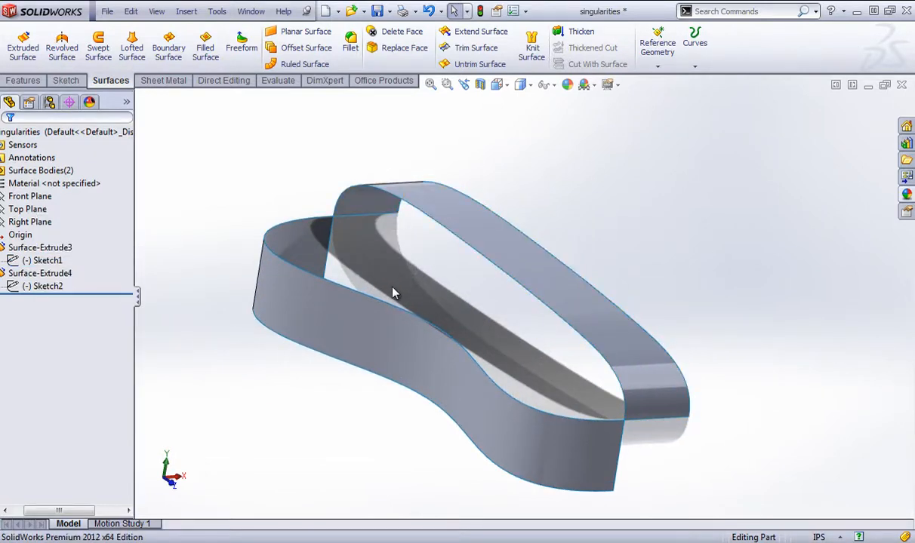
click(212, 52)
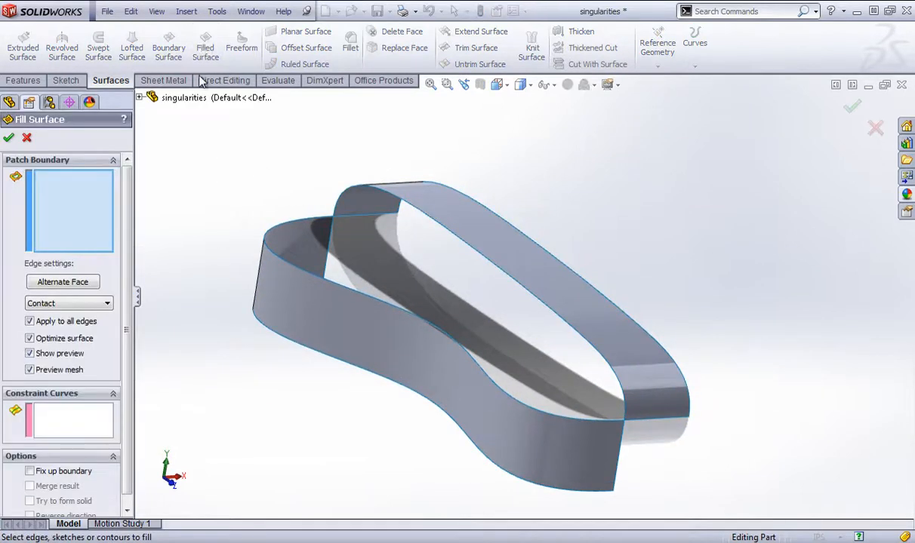
click(408, 316)
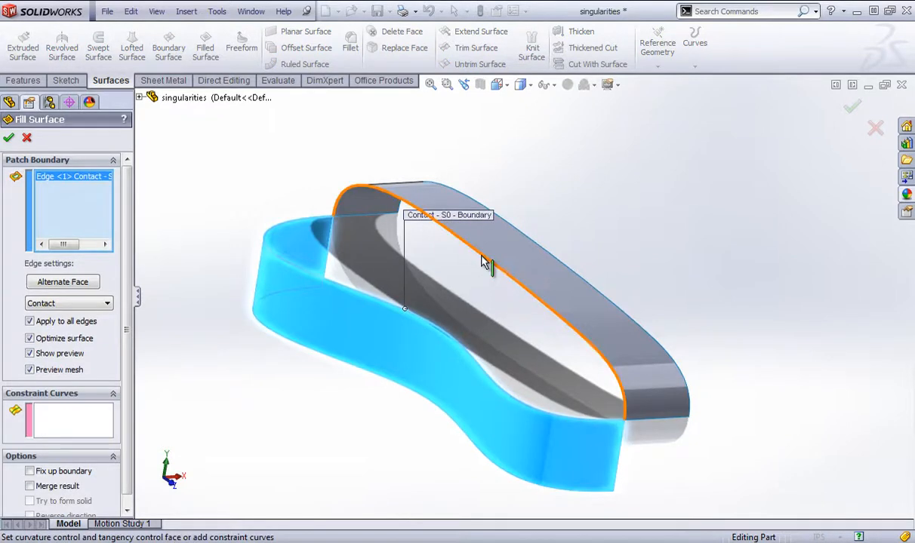
click(484, 259)
middle_drag(484, 259, 519, 292)
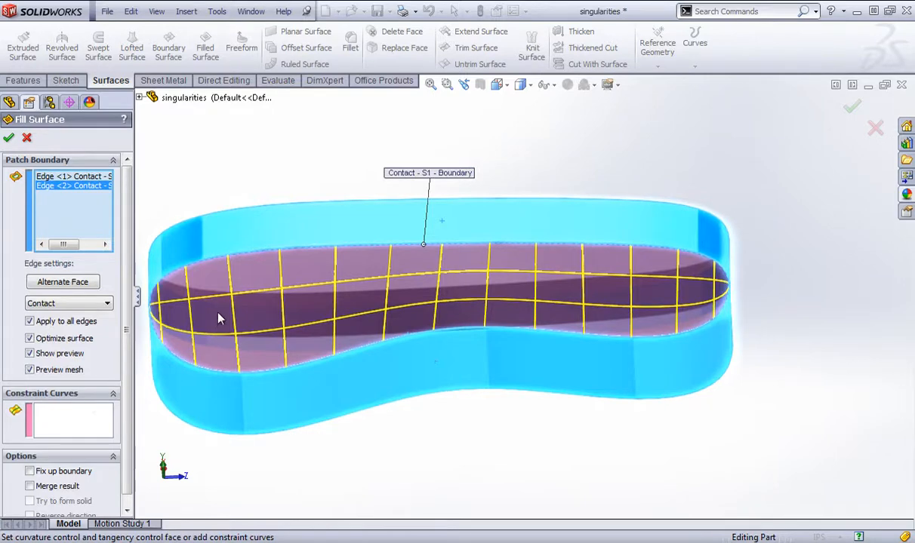
middle_drag(166, 301, 405, 330)
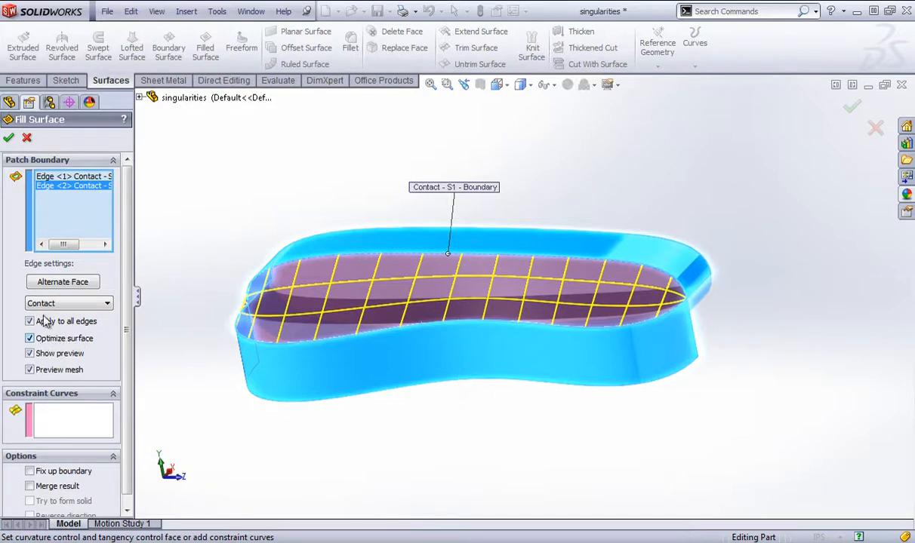
click(9, 136)
middle_drag(180, 238, 227, 249)
right_click(30, 299)
click(29, 254)
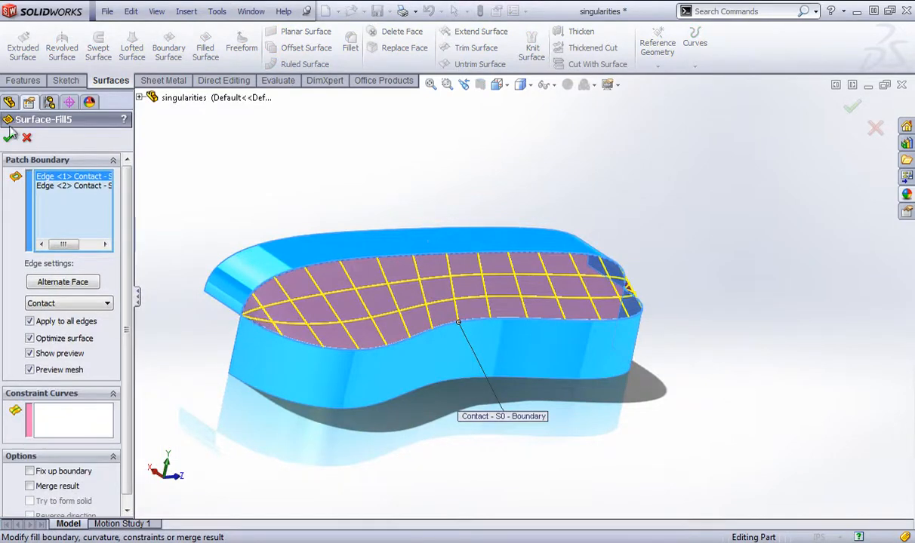
click(8, 138)
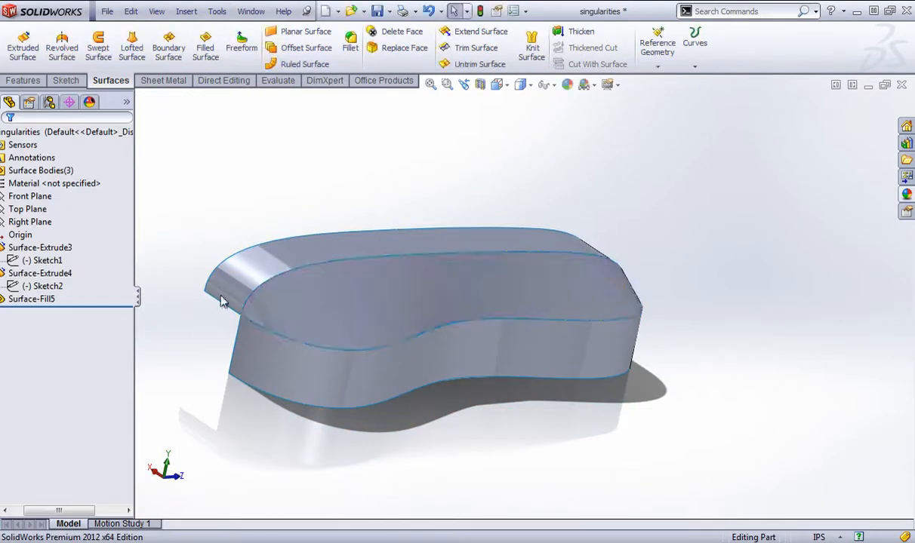
Hide both extruded surface bodies, leaving only the filled surface displayed.
right_click(277, 257)
click(302, 232)
right_click(256, 359)
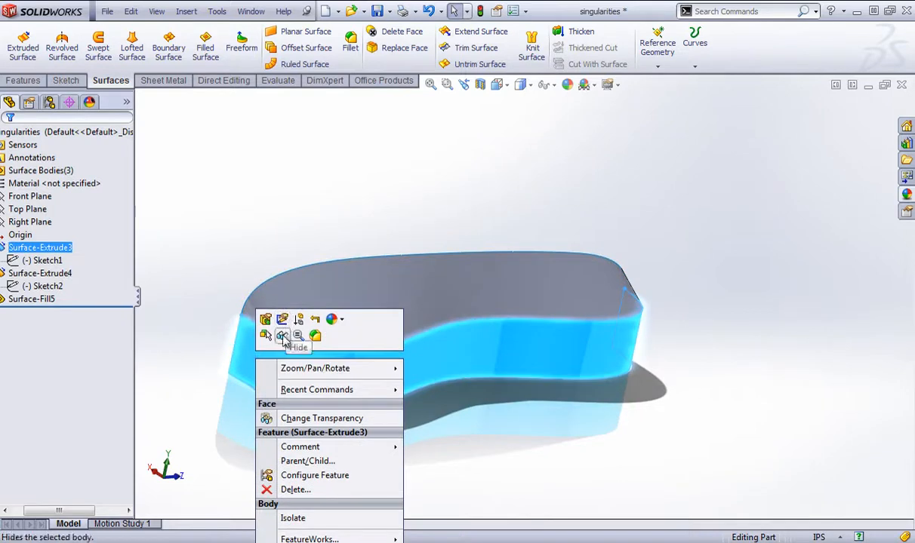
click(282, 335)
Thicken the filled surface to both sides with a thickness of 0.50 in.
click(321, 292)
click(581, 32)
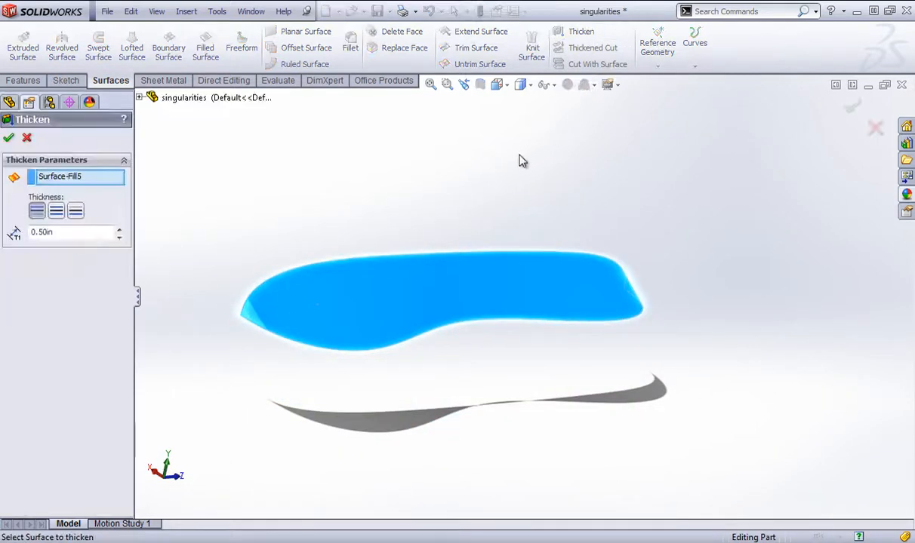
middle_drag(244, 234, 308, 288)
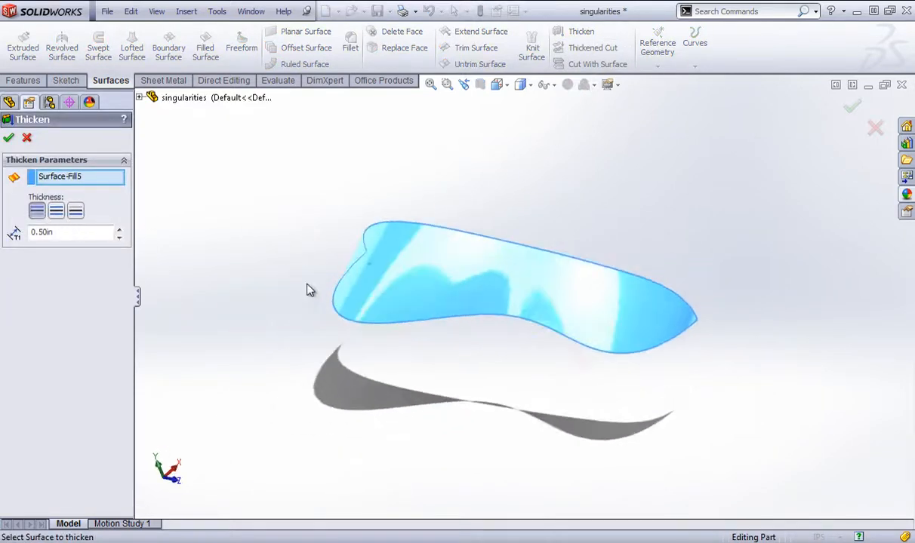
click(56, 212)
middle_drag(163, 200, 172, 255)
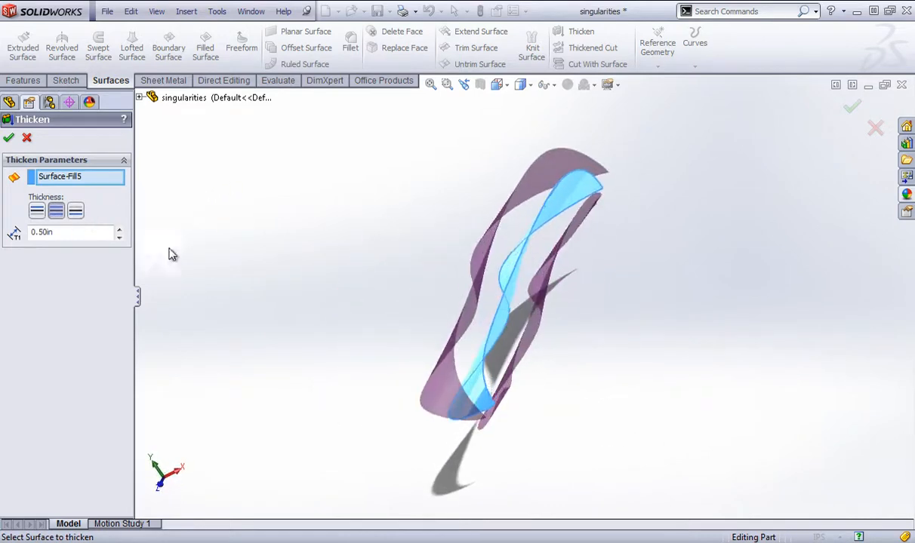
click(8, 138)
Examine the thickened body's ends and preview a mesh of face curves on its large dark face, discarding the preview.
middle_drag(568, 408, 483, 382)
scroll(324, 433, down, 5)
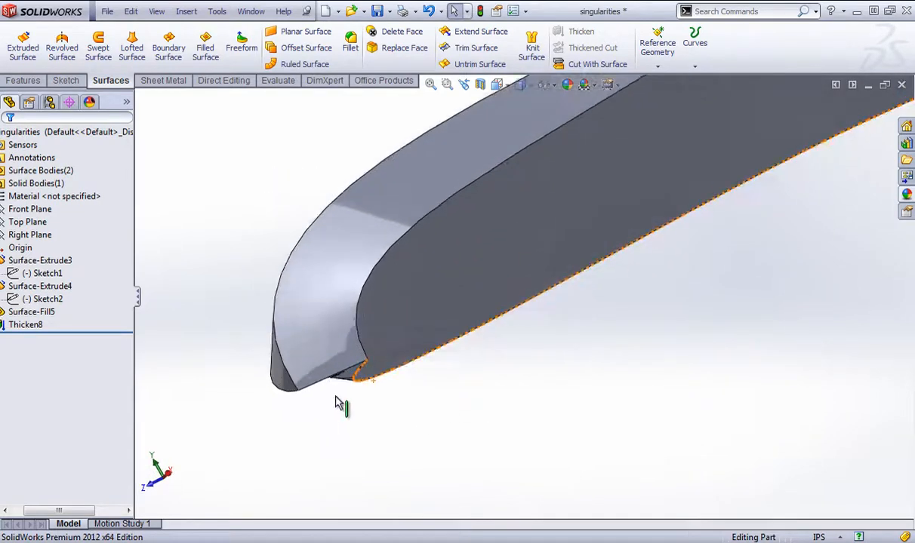
scroll(341, 384, up, 4)
middle_drag(451, 410, 594, 363)
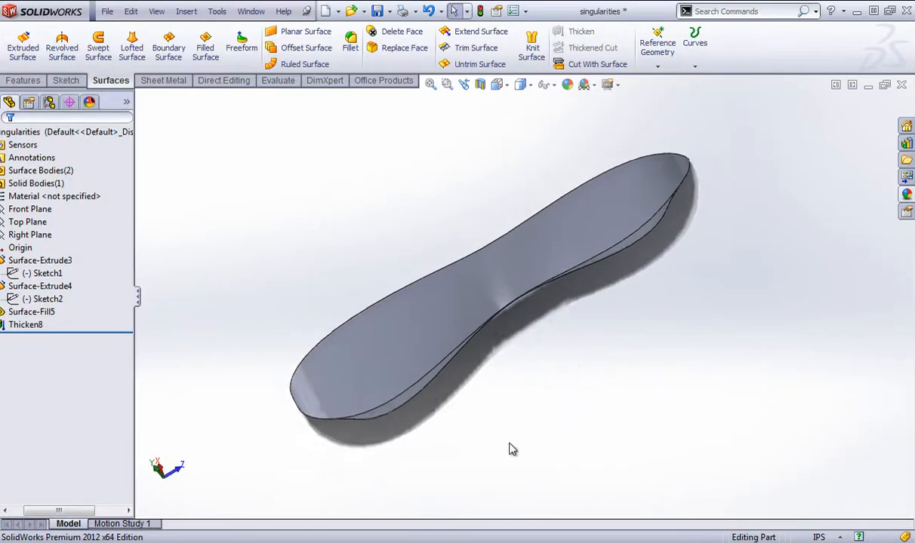
middle_drag(511, 450, 471, 352)
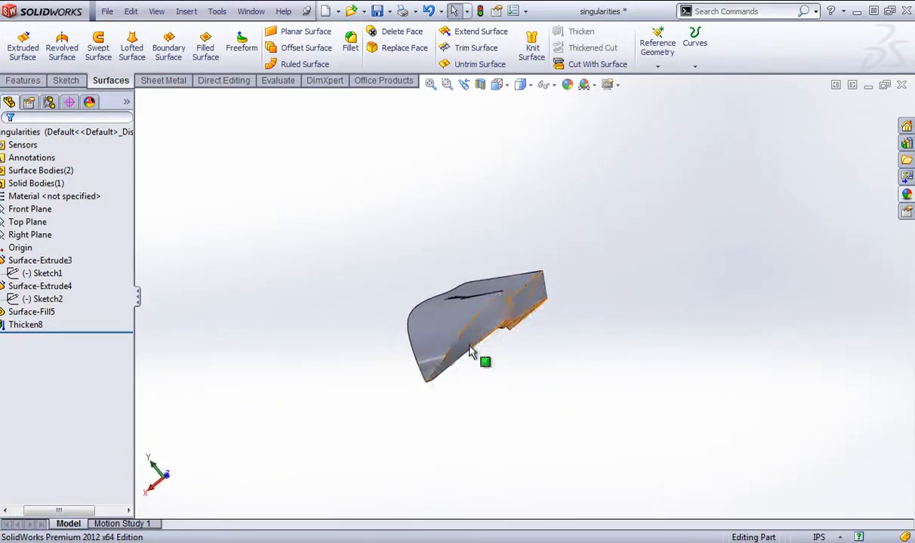
middle_drag(461, 400, 581, 318)
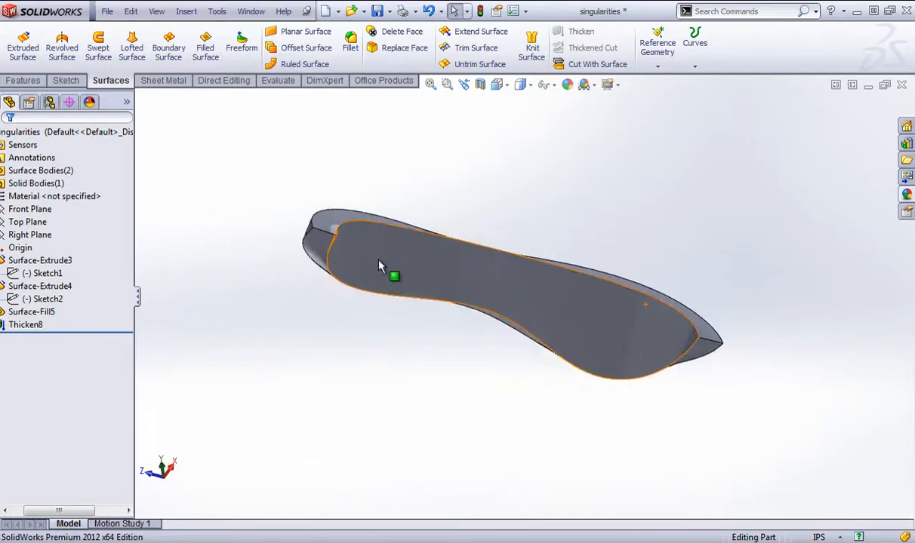
click(218, 12)
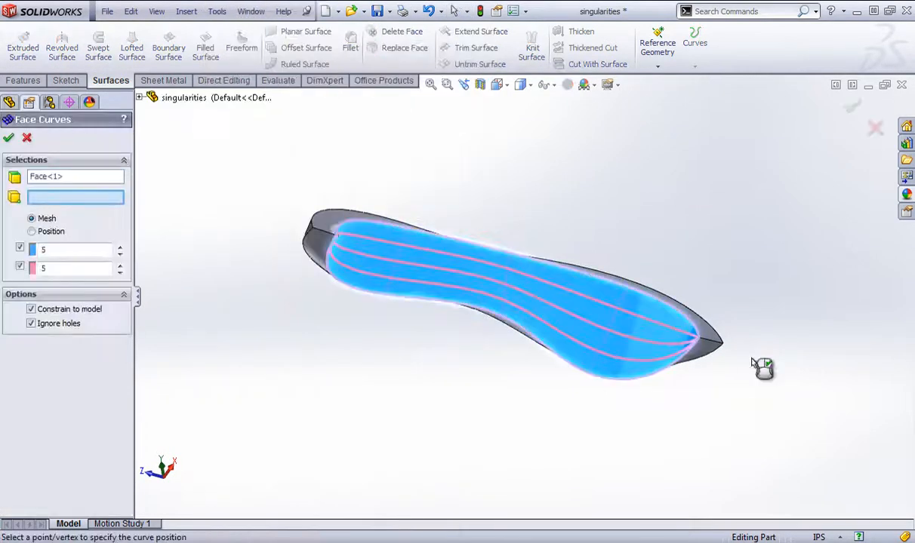
scroll(597, 321, down, 3)
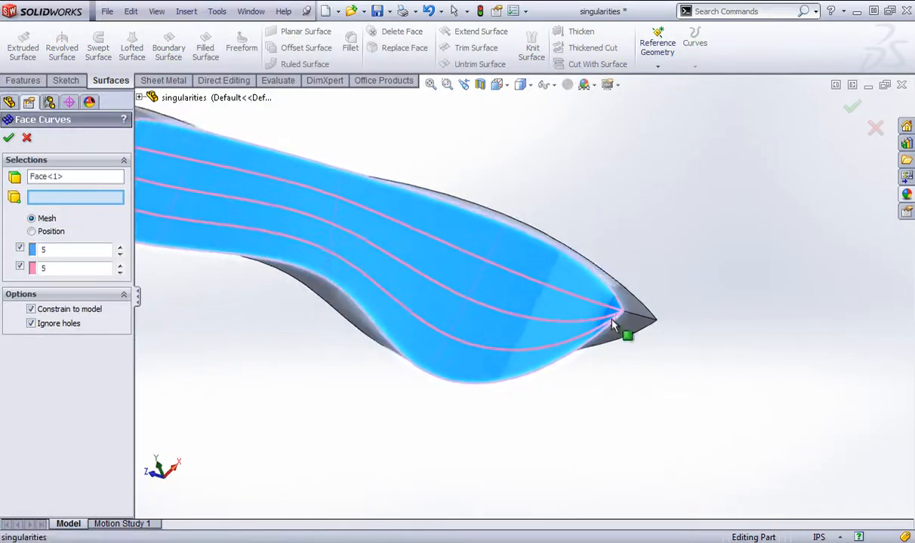
click(875, 128)
scroll(483, 301, up, 3)
middle_drag(483, 300, 316, 211)
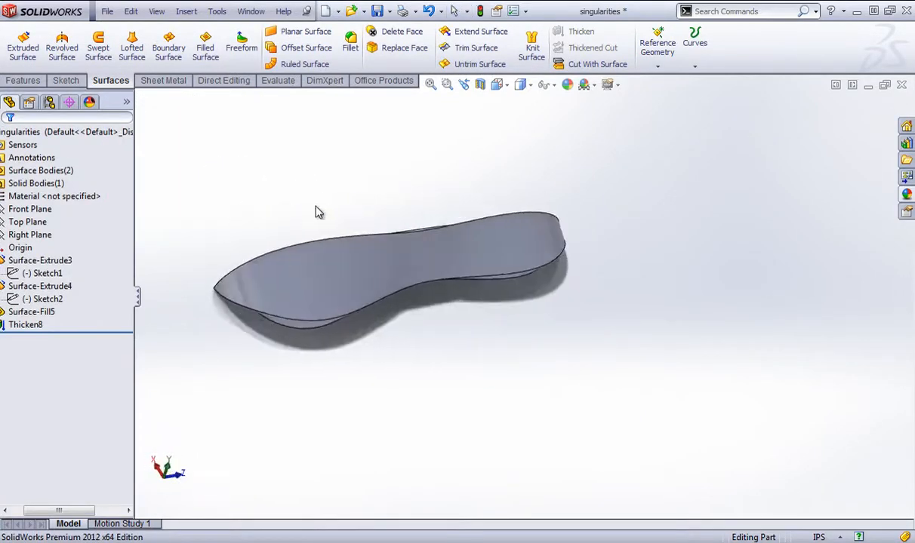
Delete the thicken feature, keeping the filled surface.
right_click(31, 323)
click(21, 483)
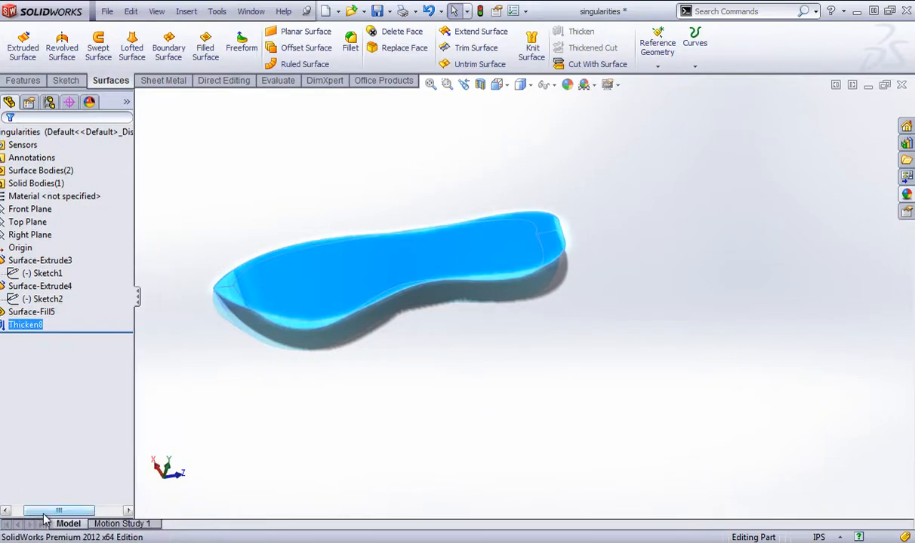
drag(44, 512, 15, 514)
right_click(44, 328)
click(83, 394)
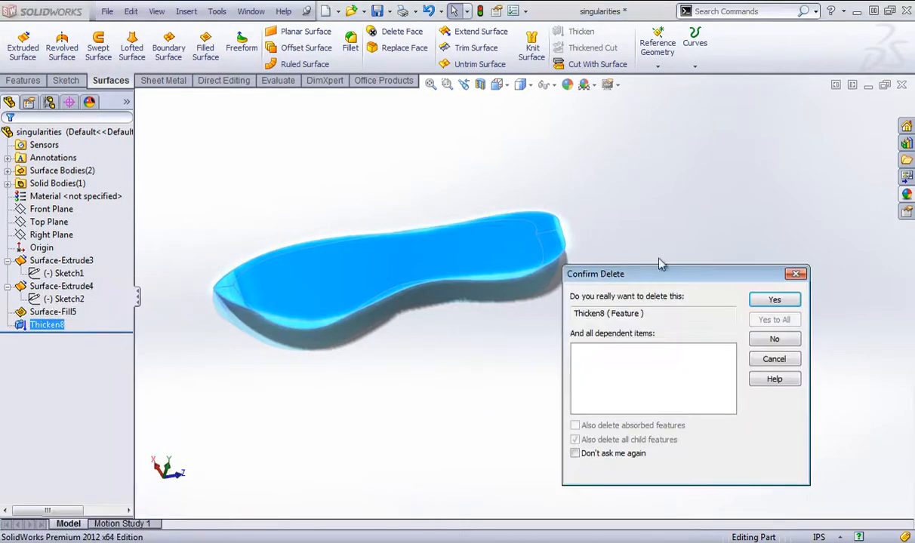
click(770, 298)
Edit the filled surface to turn off Optimize surface and accept the change.
click(63, 299)
right_click(63, 300)
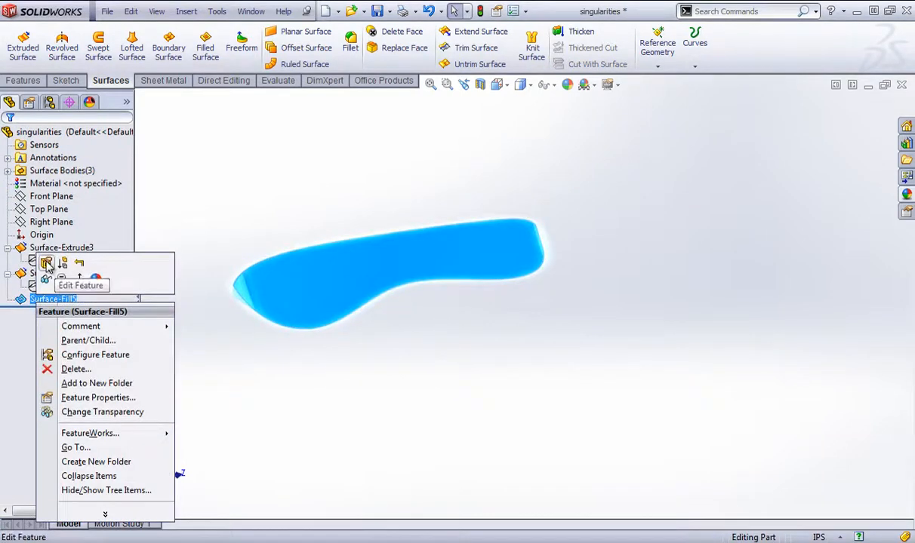
click(48, 254)
click(56, 337)
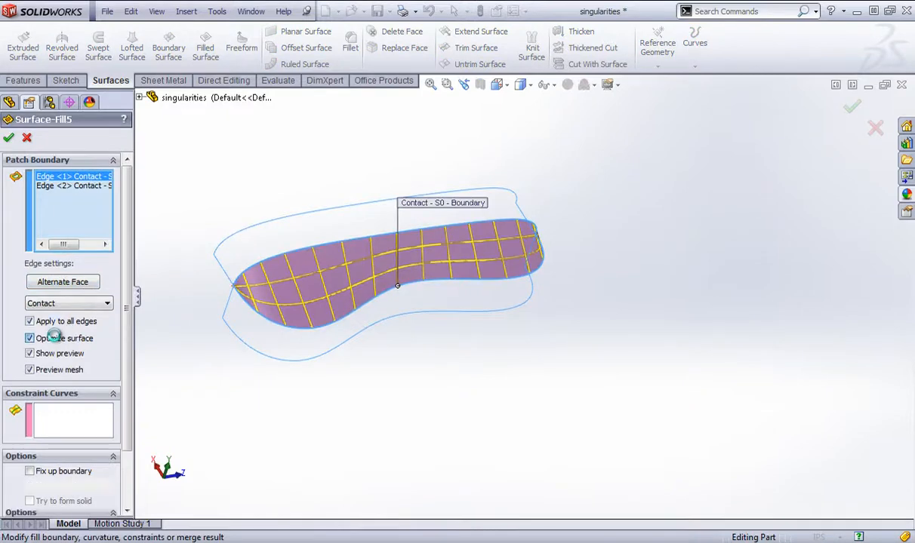
click(54, 337)
middle_drag(398, 385, 421, 371)
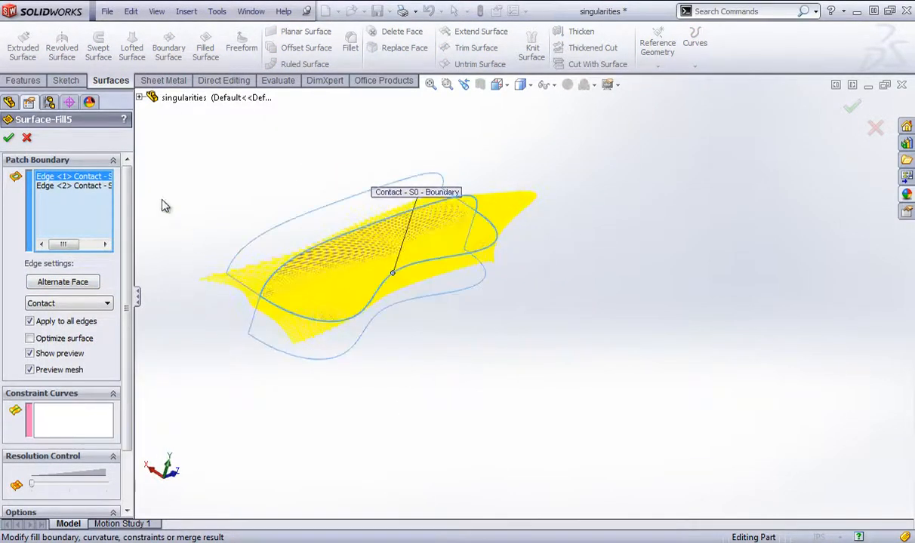
click(8, 139)
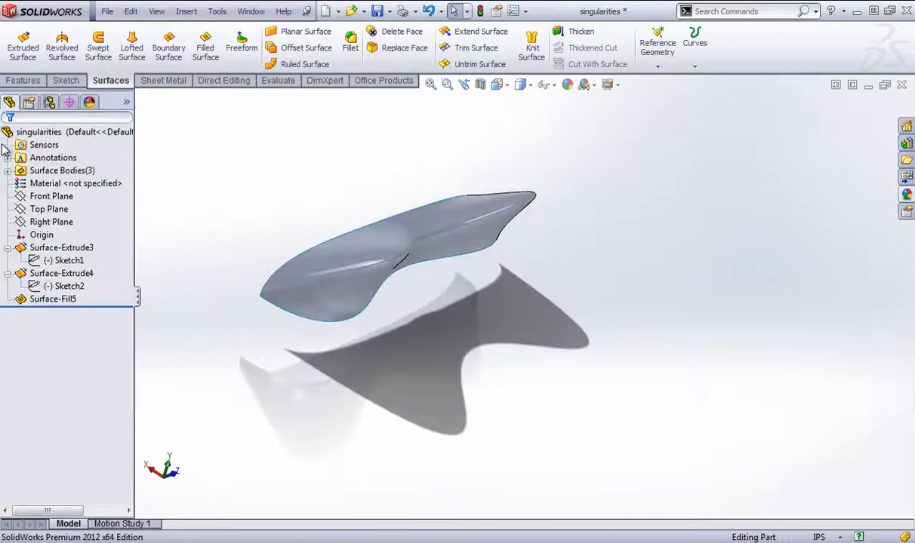
Examine the resulting filled surface, and edit it to set the edge condition of both boundary edges to Curvature.
middle_drag(297, 211, 385, 293)
click(385, 293)
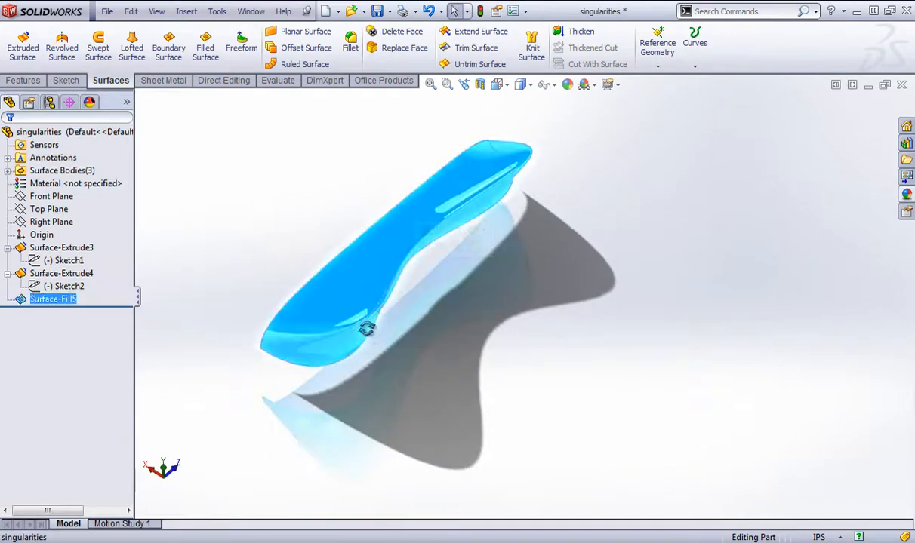
middle_drag(368, 327, 322, 364)
click(322, 363)
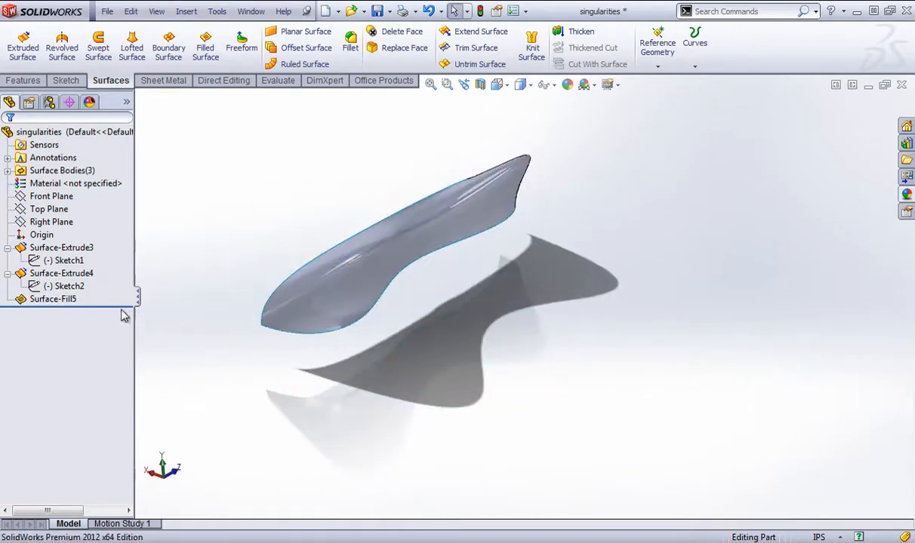
right_click(60, 300)
click(74, 261)
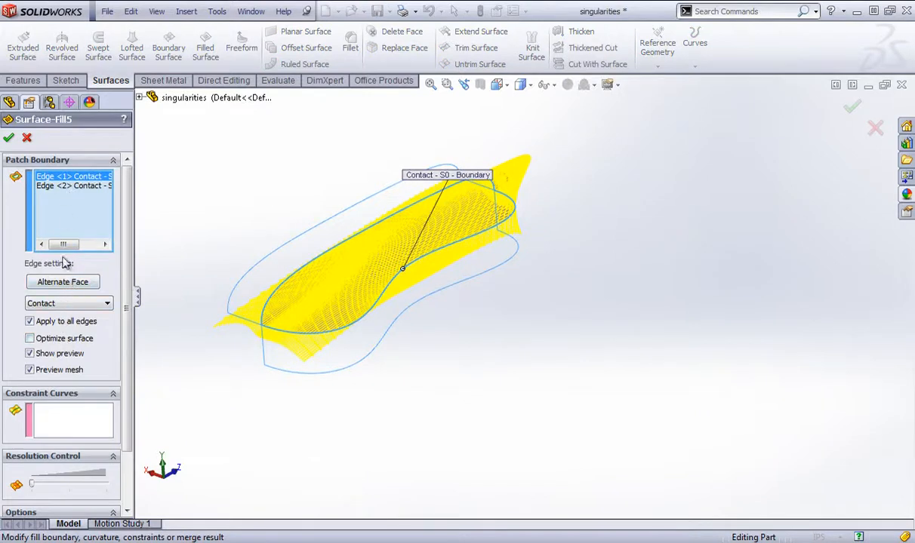
click(67, 303)
click(54, 333)
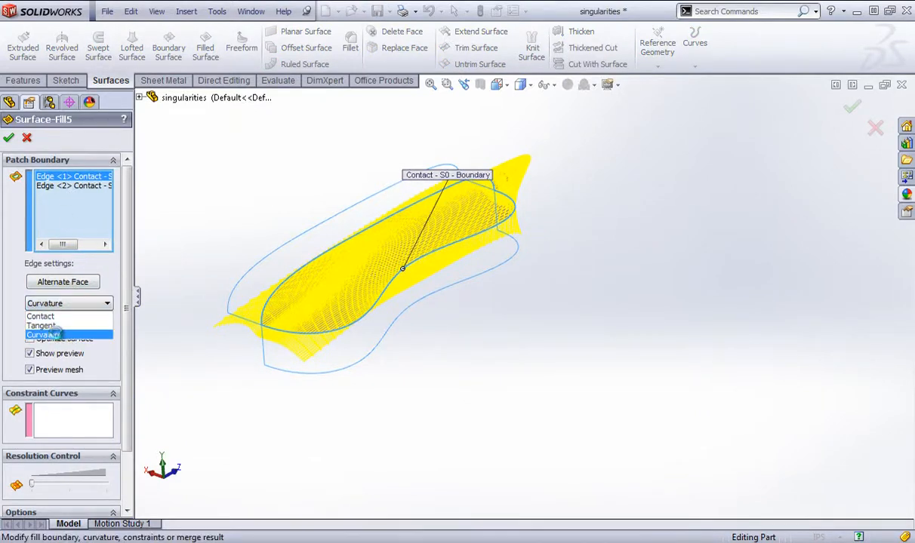
click(78, 186)
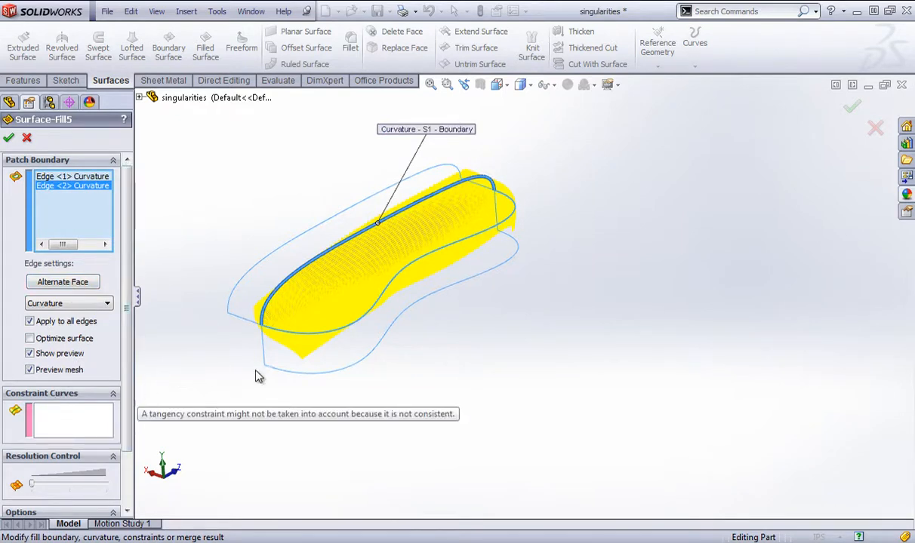
Compare the curvature fill with Optimize surface on and off, and accept the filled surface with the option off.
click(42, 339)
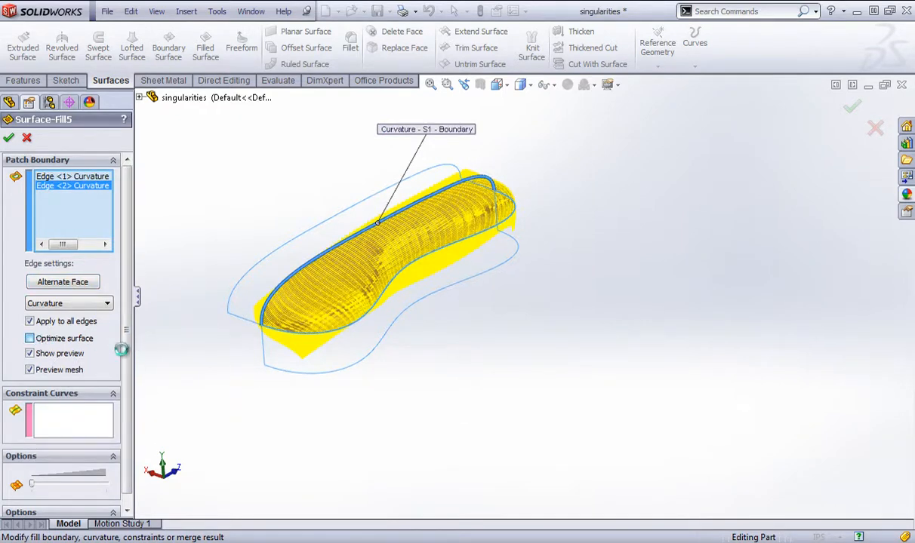
click(51, 340)
middle_drag(406, 321, 160, 348)
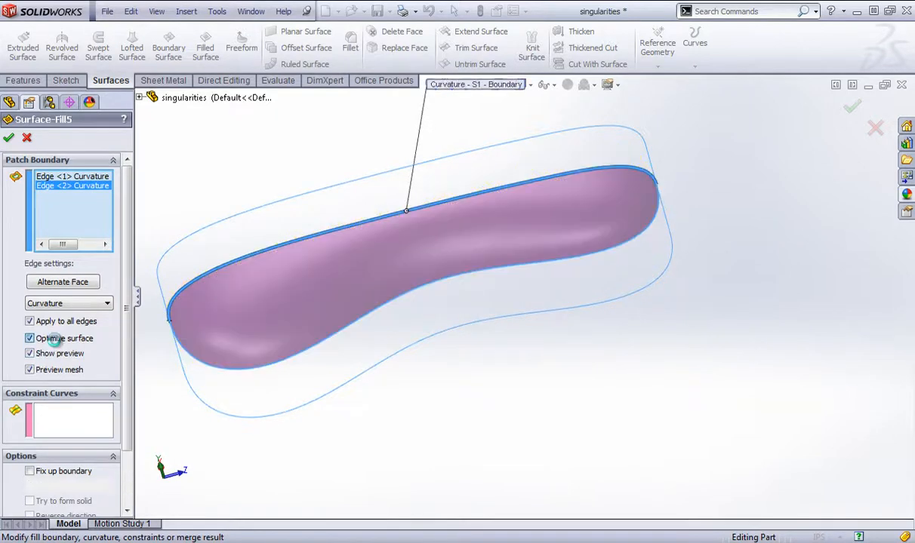
click(53, 340)
click(43, 338)
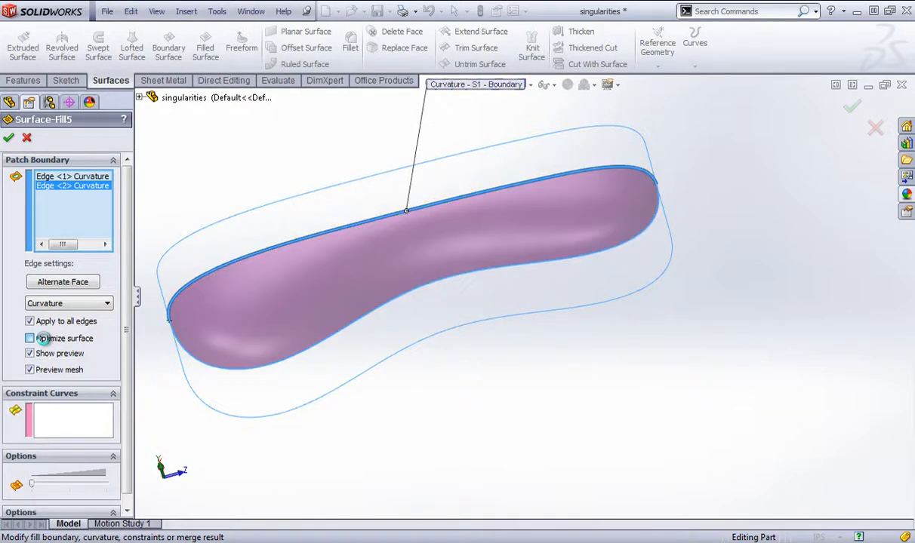
click(43, 338)
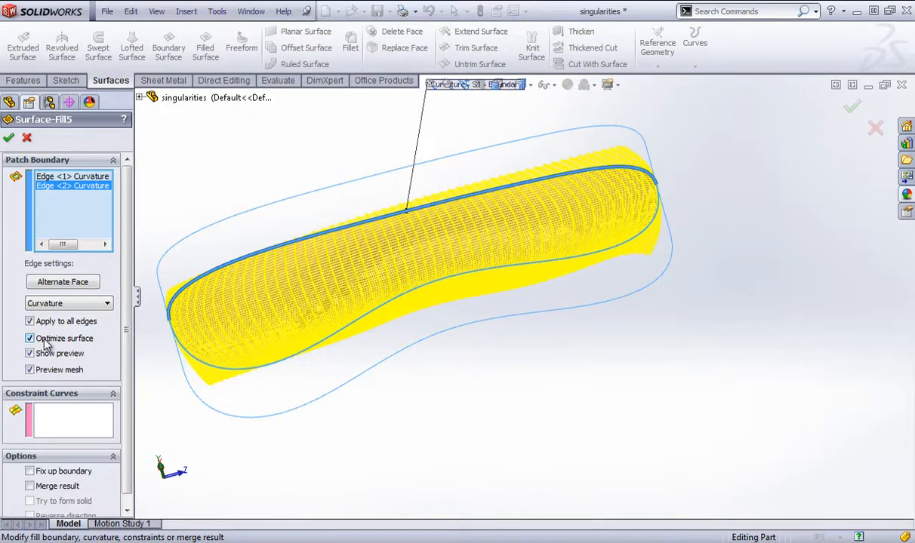
click(44, 340)
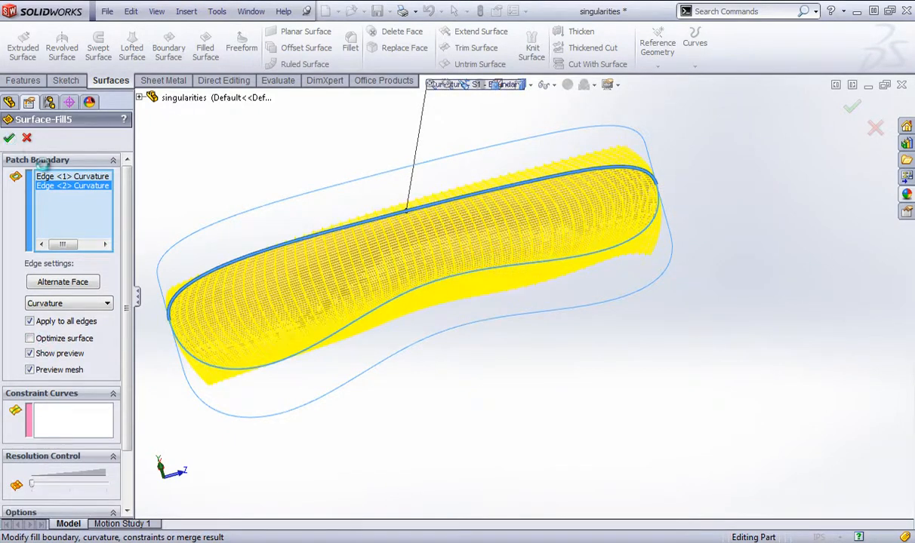
middle_drag(470, 405, 285, 270)
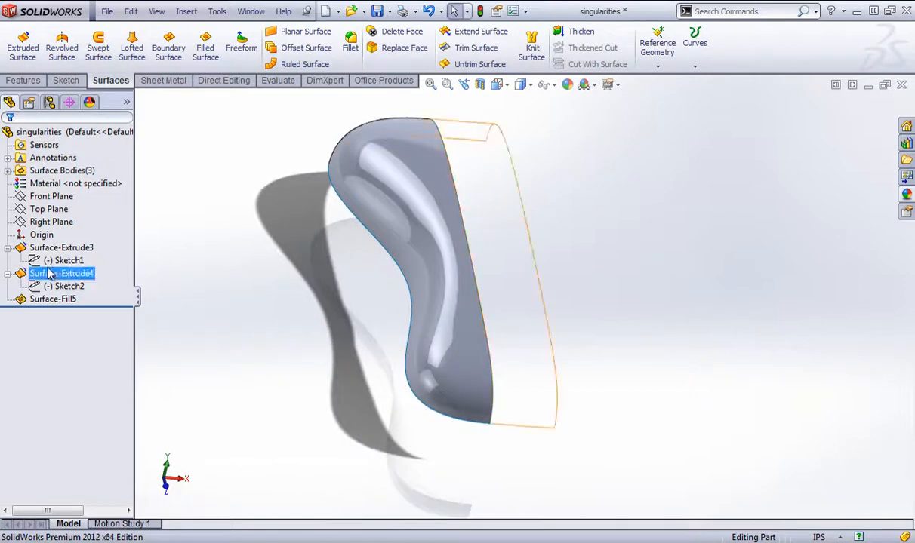
Thicken the filled surface outward by 0.50 in and inspect the resulting solid's end and inner side.
middle_drag(367, 282, 393, 294)
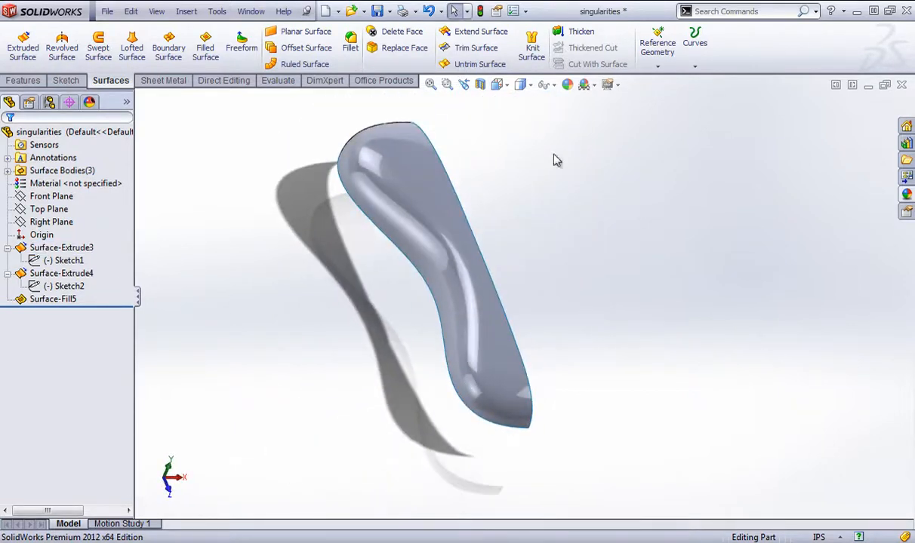
click(580, 32)
click(432, 262)
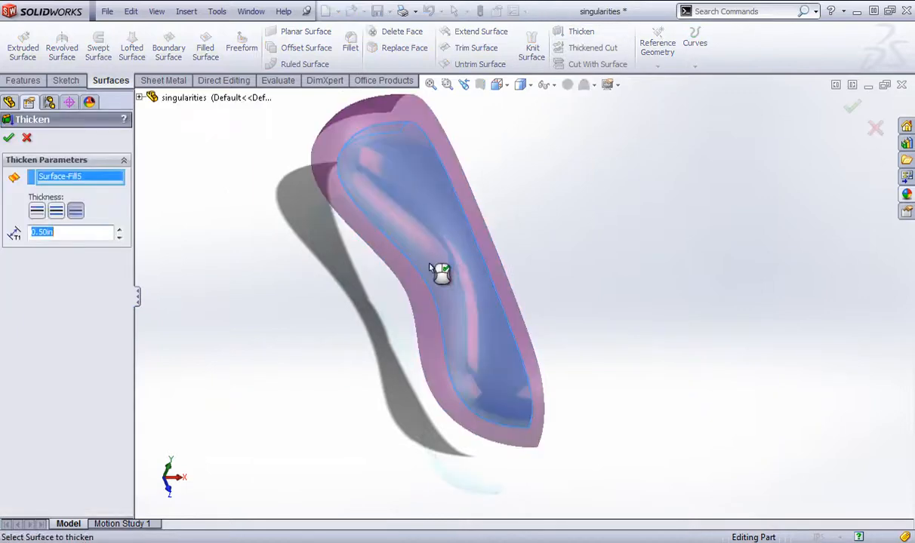
click(12, 138)
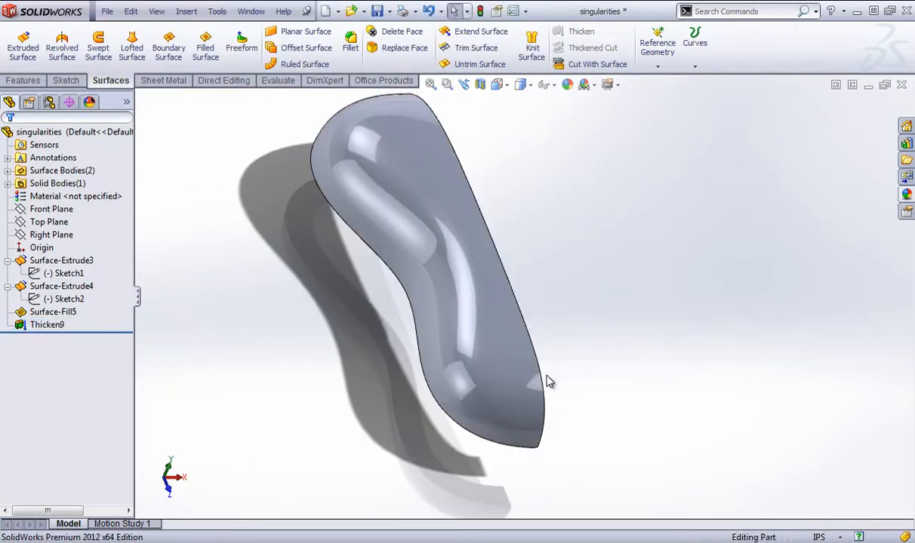
middle_drag(547, 380, 265, 284)
scroll(265, 284, down, 5)
middle_drag(347, 266, 603, 283)
scroll(603, 283, up, 5)
middle_drag(649, 408, 646, 272)
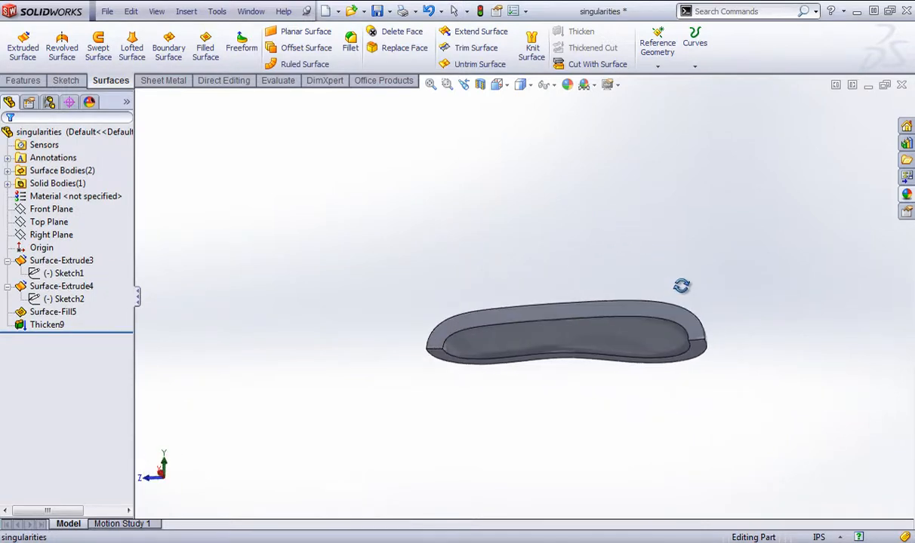
Add a 0.20 in constant radius fillet to the short edge where the two rim faces meet at one pointed end of the solid.
click(23, 80)
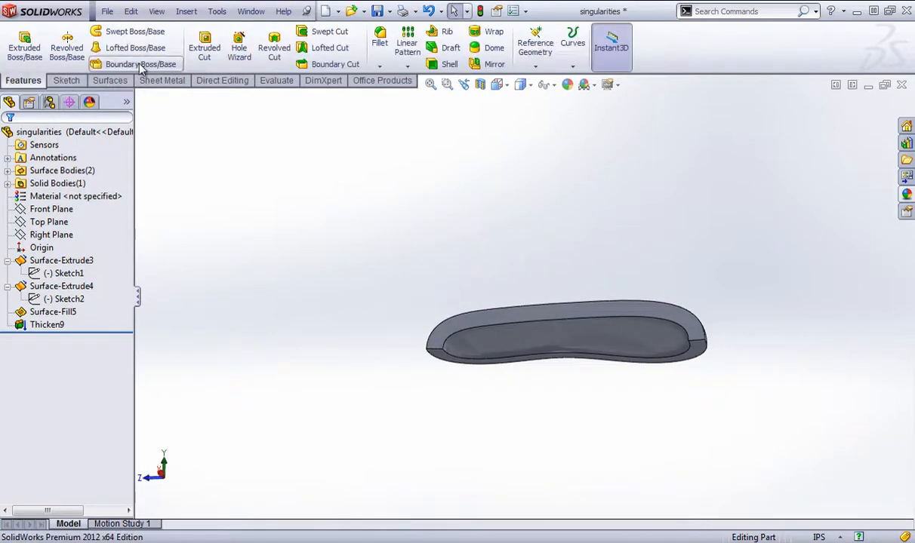
click(380, 42)
scroll(701, 348, down, 3)
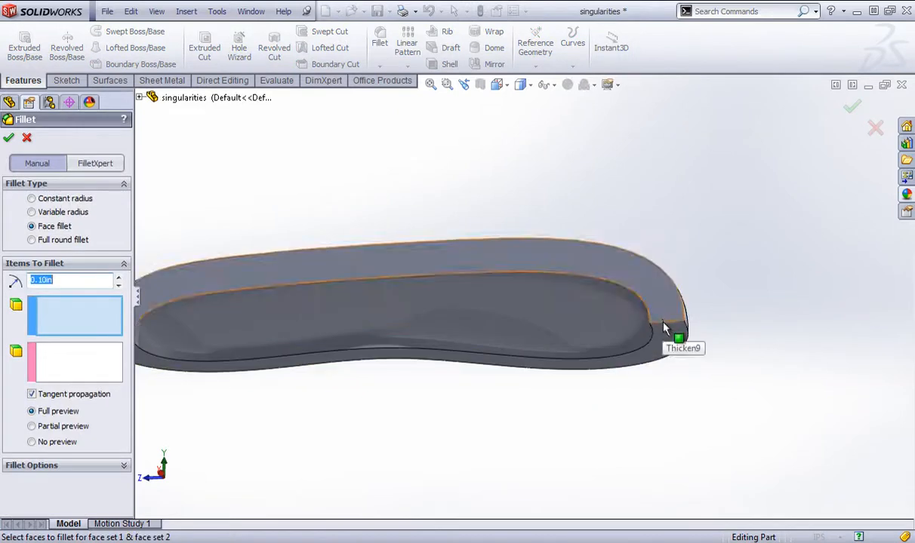
scroll(683, 329, down, 5)
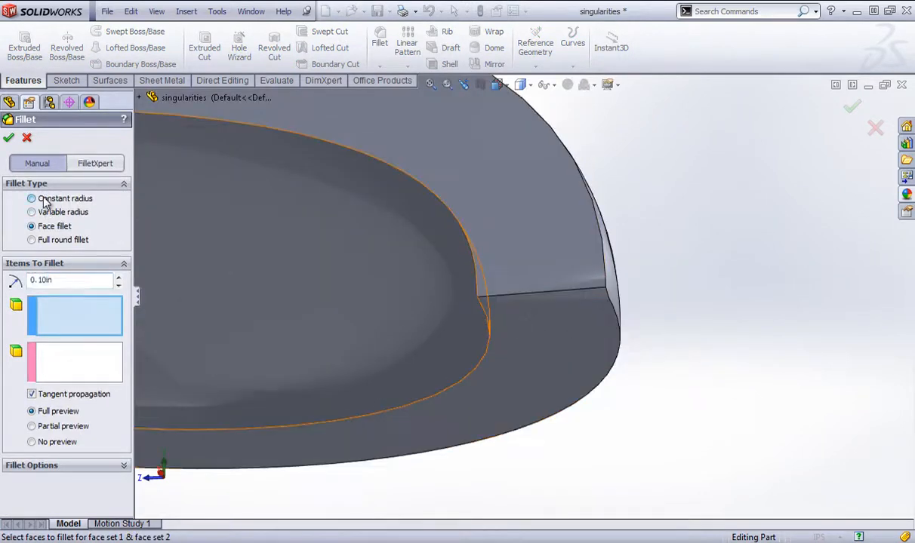
click(31, 198)
click(539, 297)
scroll(528, 317, up, 5)
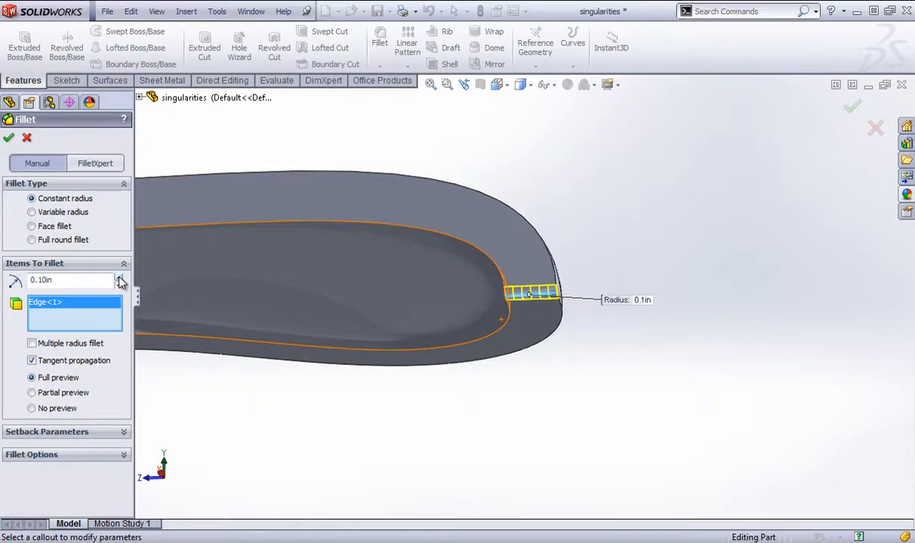
click(119, 278)
middle_drag(269, 180, 264, 143)
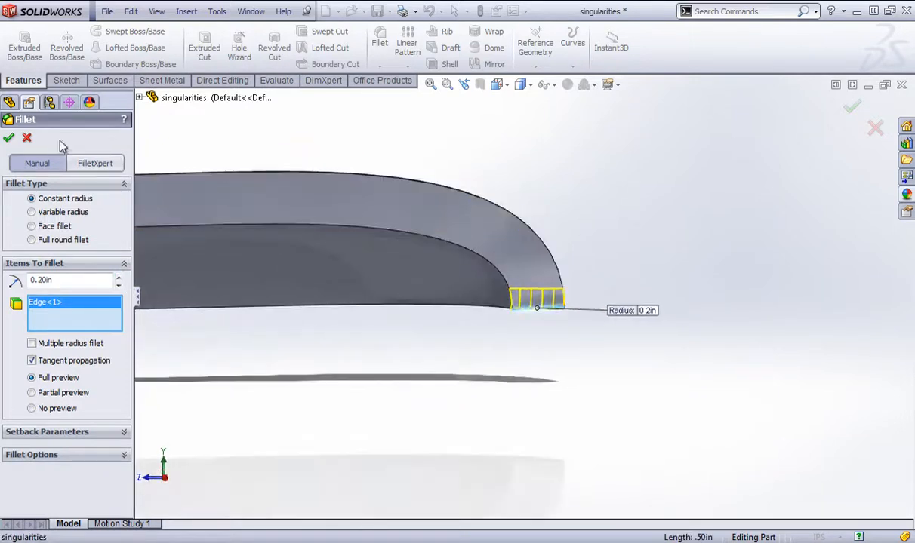
click(10, 142)
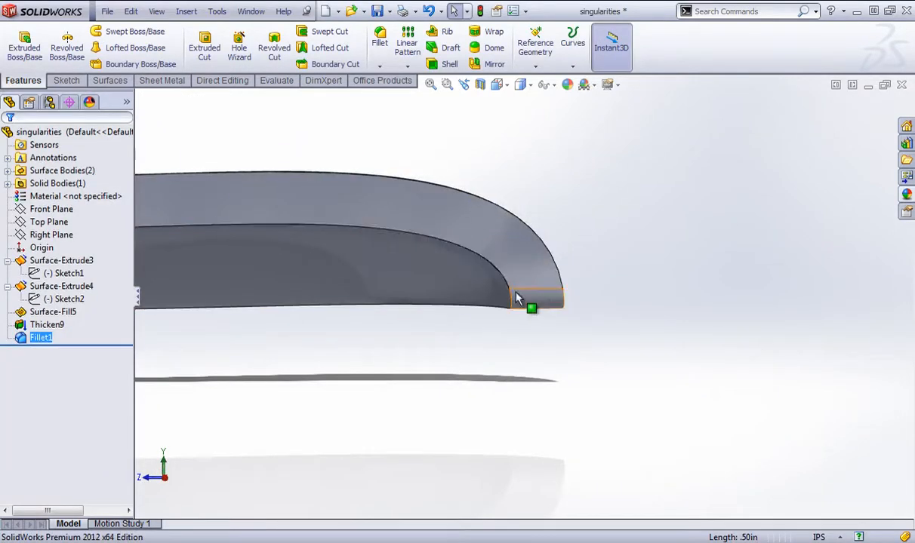
middle_drag(515, 330, 513, 287)
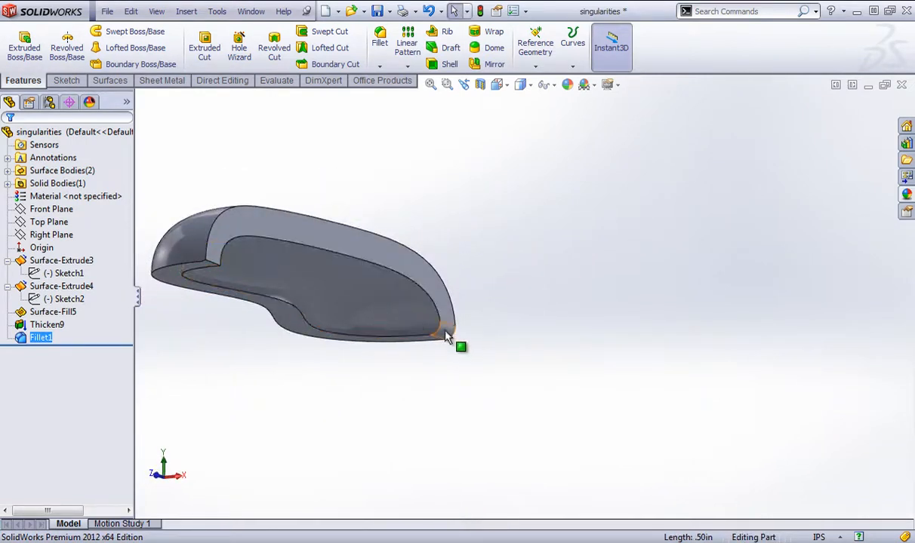